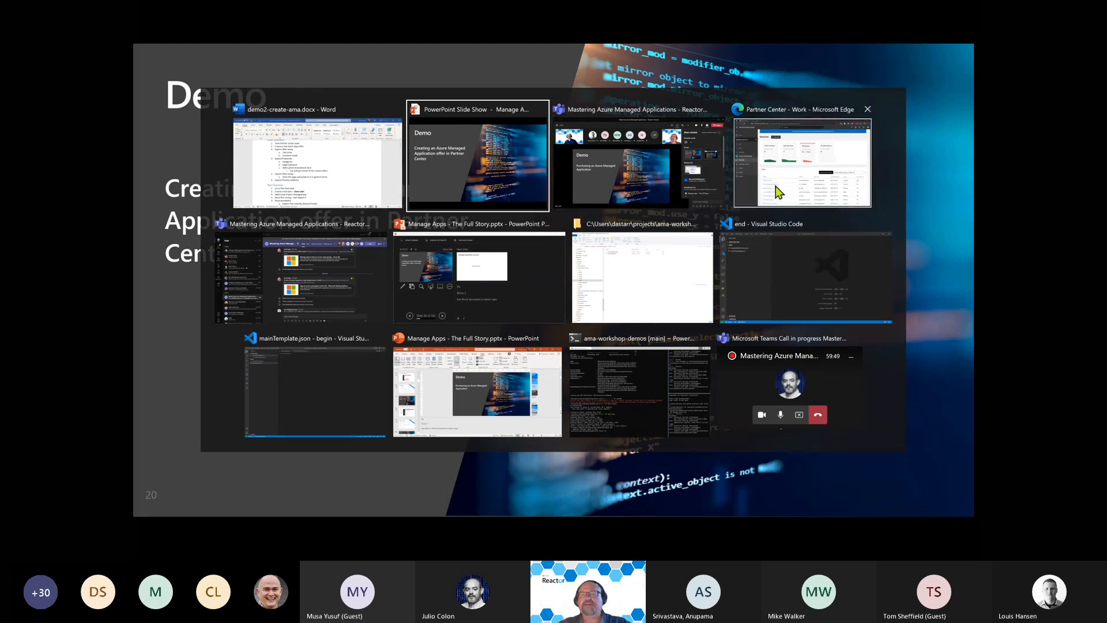
# Switch from the PowerPoint slideshow to the Partner Center window in Edge.
pyautogui.click(764, 196)
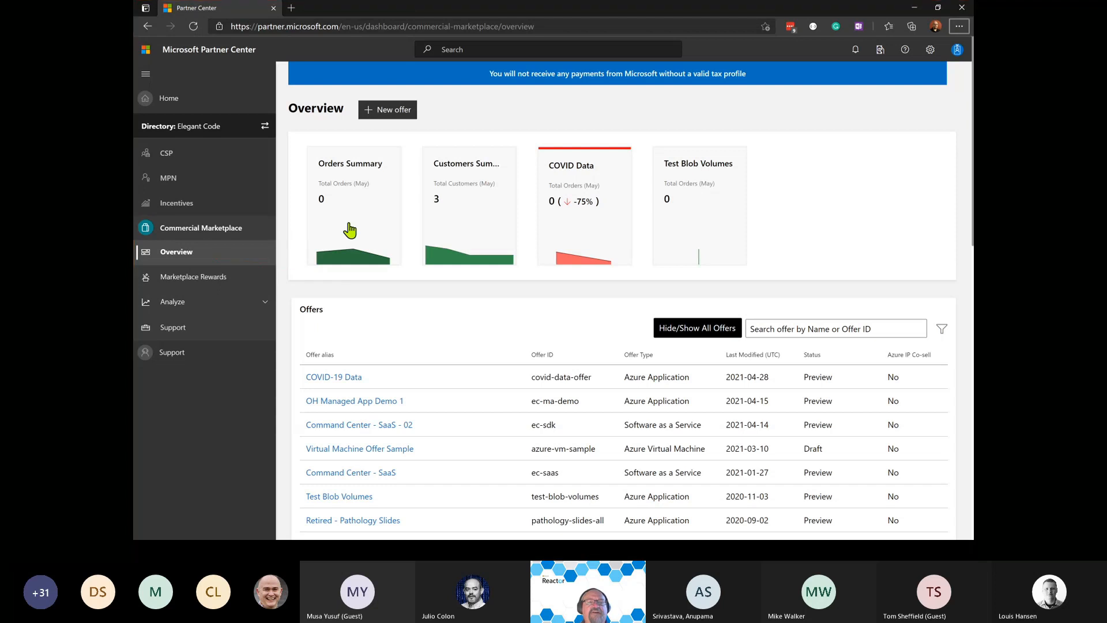
# Create an Azure Application offer with ID 'test-app' and alias 'WS Test Application'.
pyautogui.click(390, 110)
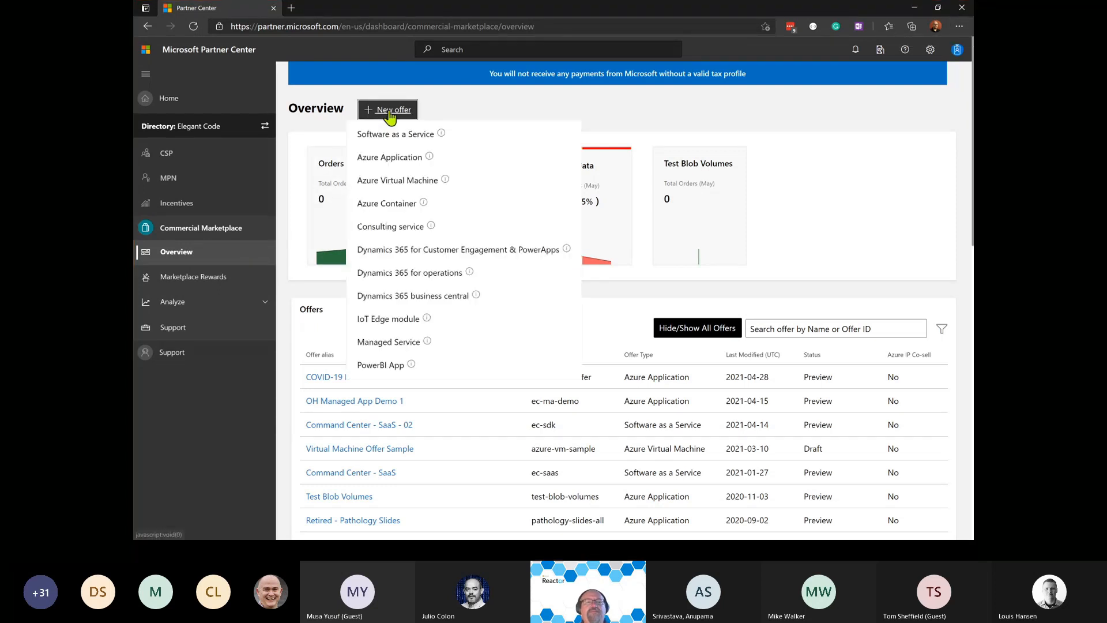
pyautogui.click(411, 161)
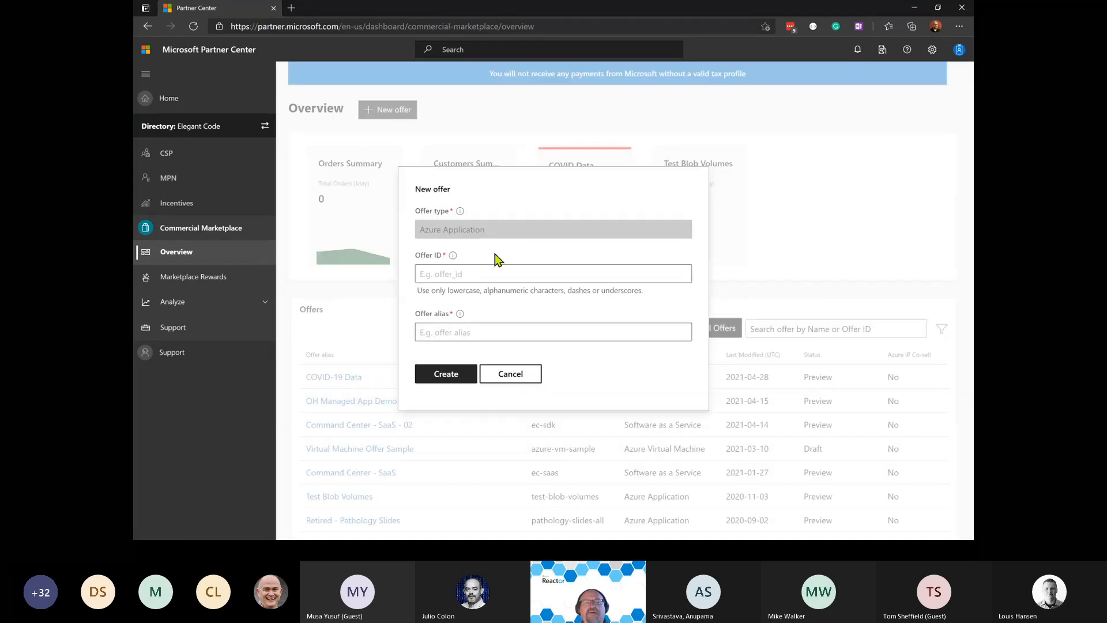
pyautogui.click(473, 274)
pyautogui.write('t')
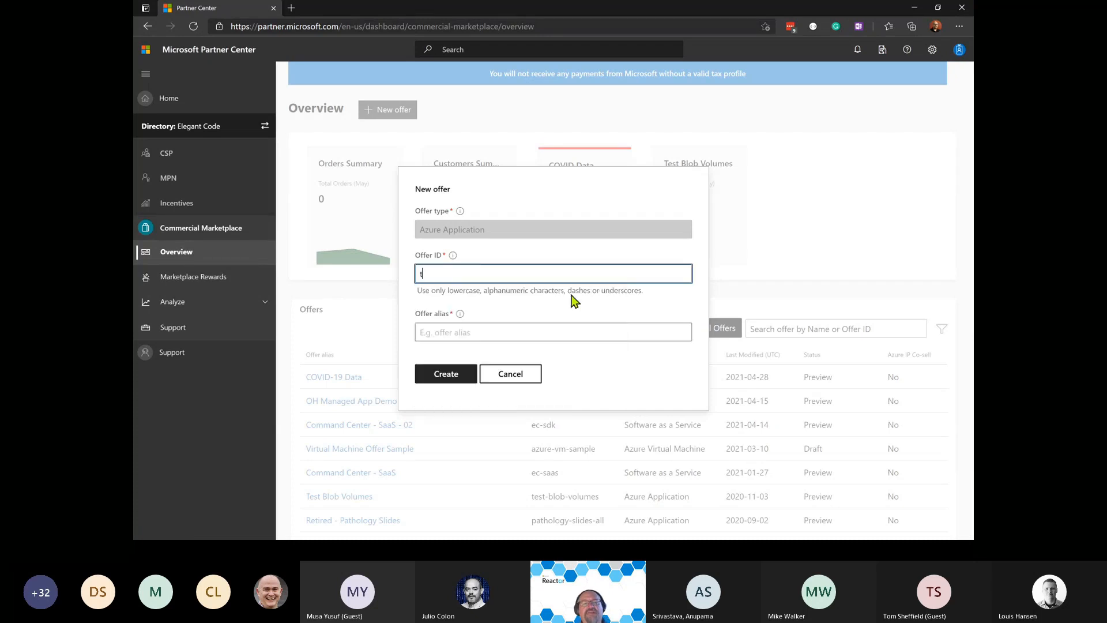
pyautogui.write('est-app')
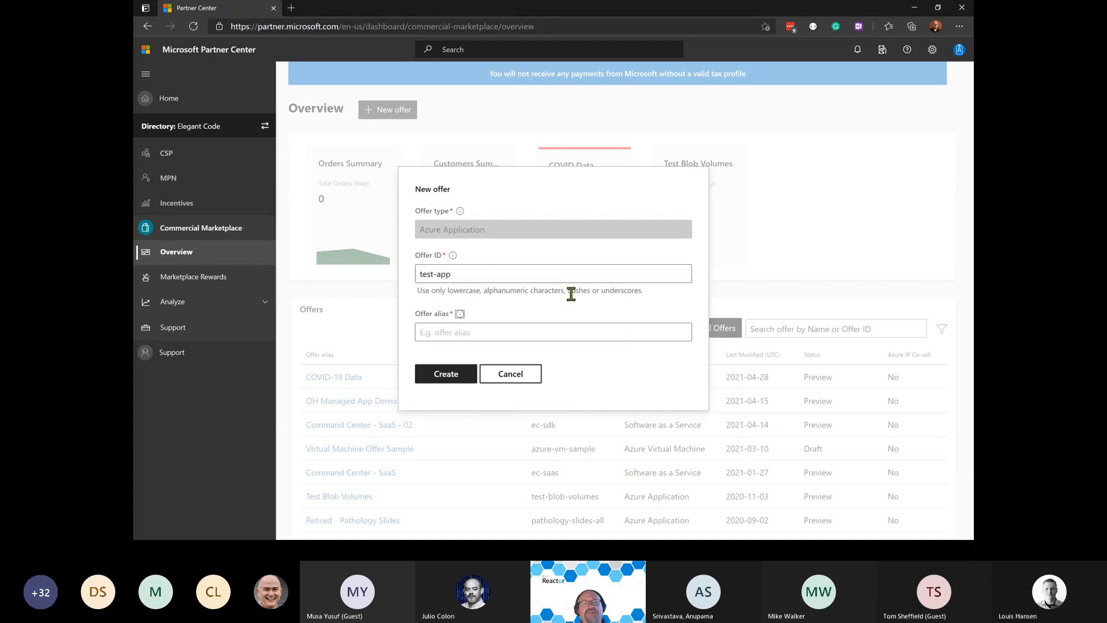
pyautogui.press('Tab')
pyautogui.write('Te')
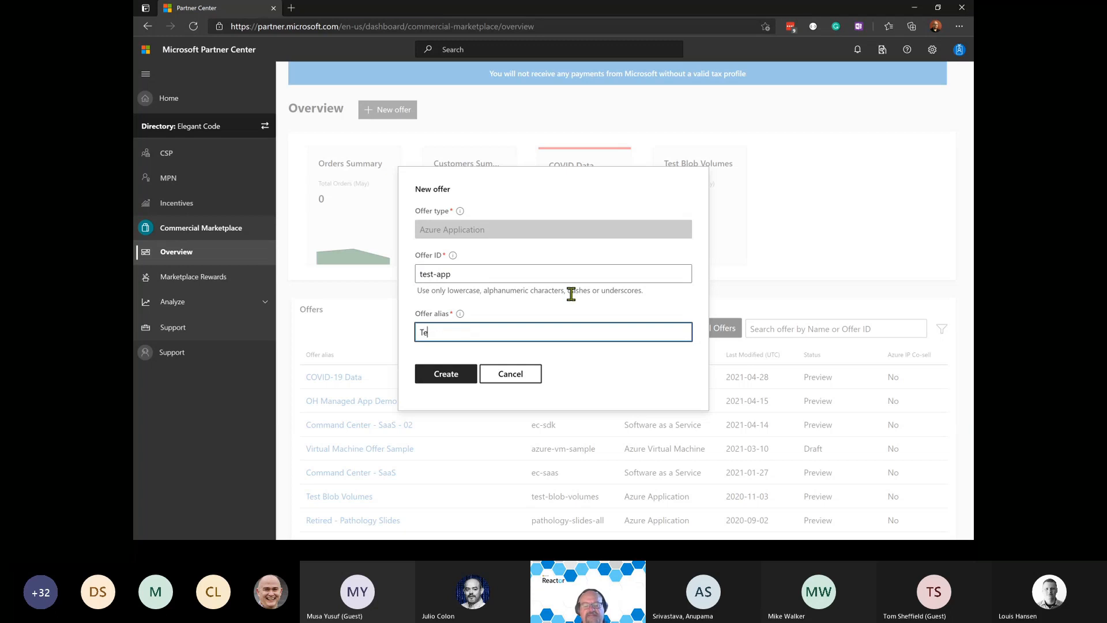
pyautogui.write('st Application')
pyautogui.write('WS')
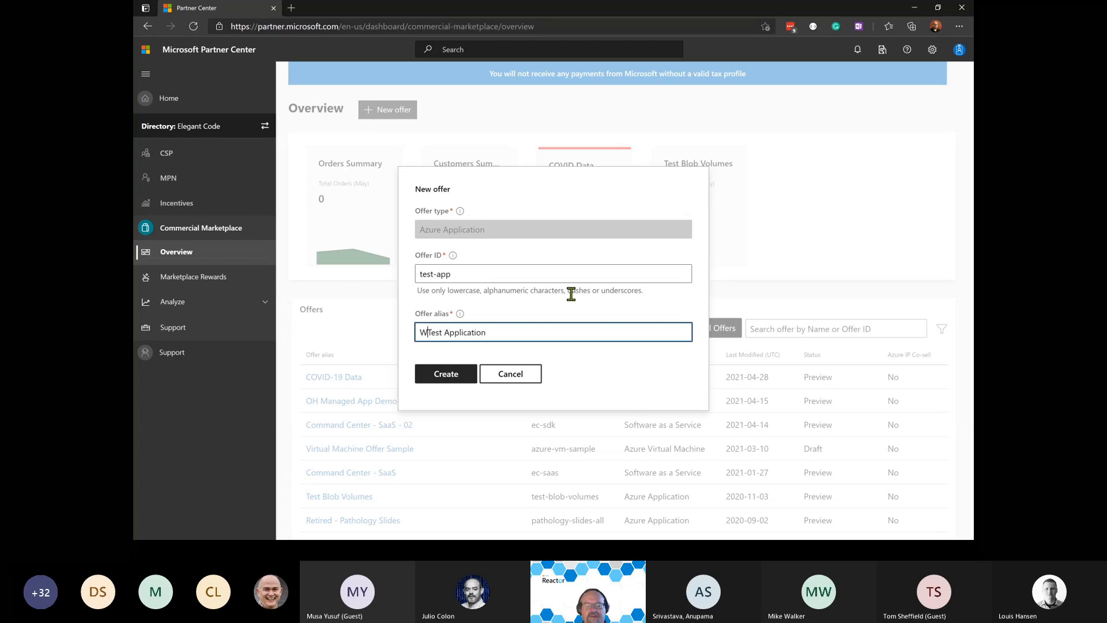
pyautogui.click(453, 376)
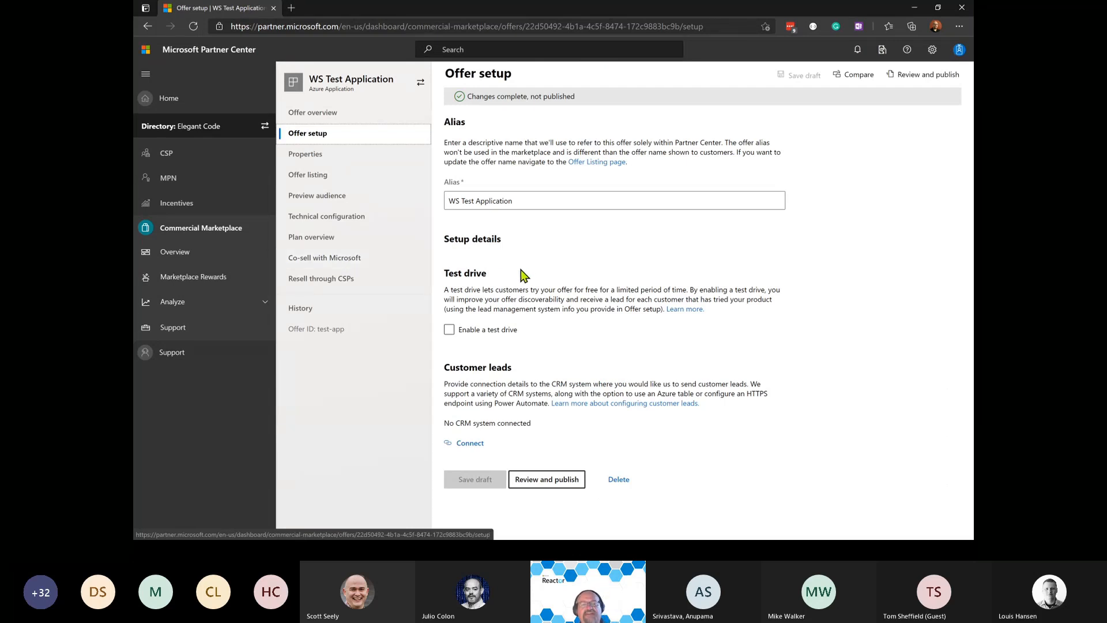
pyautogui.click(486, 332)
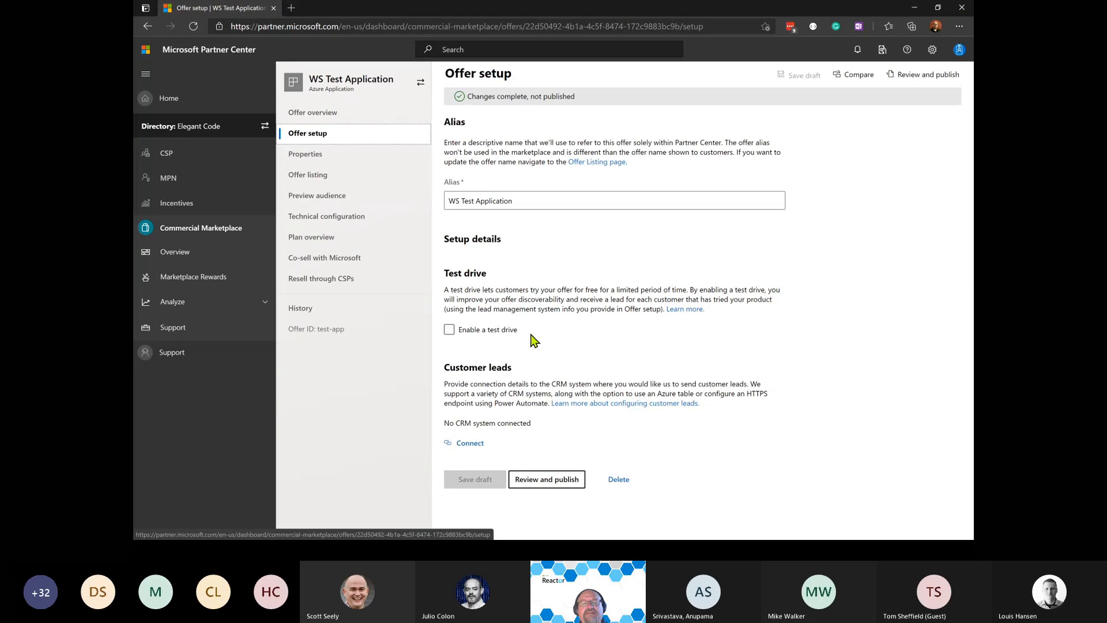
# Review the lead destination options, leave customer leads unconnected, and proceed to Review and publish.
pyautogui.click(468, 444)
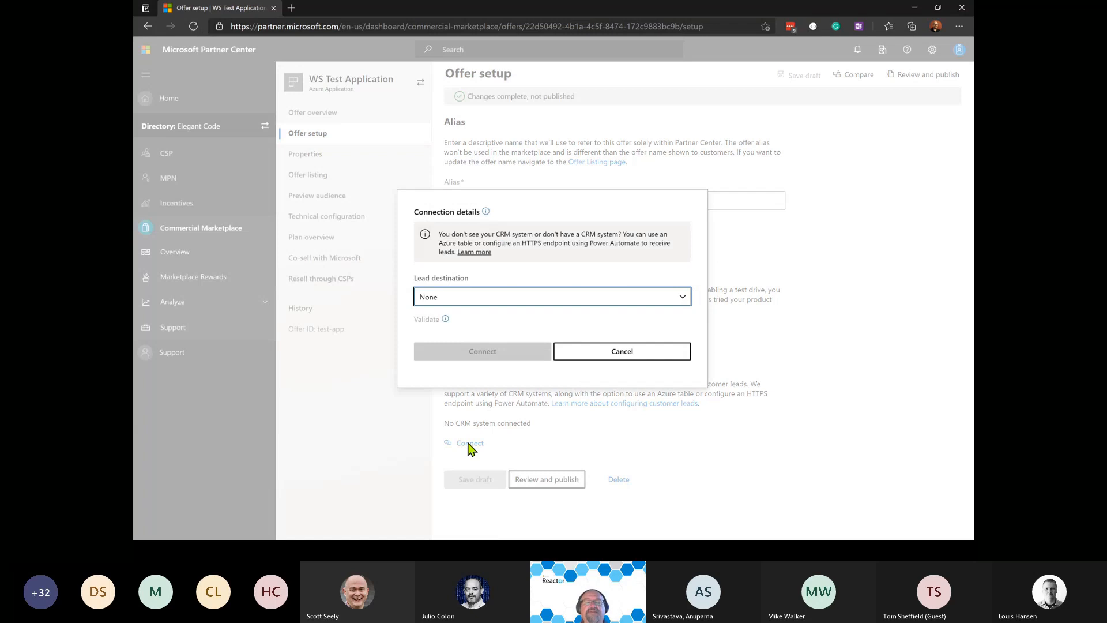
pyautogui.click(685, 302)
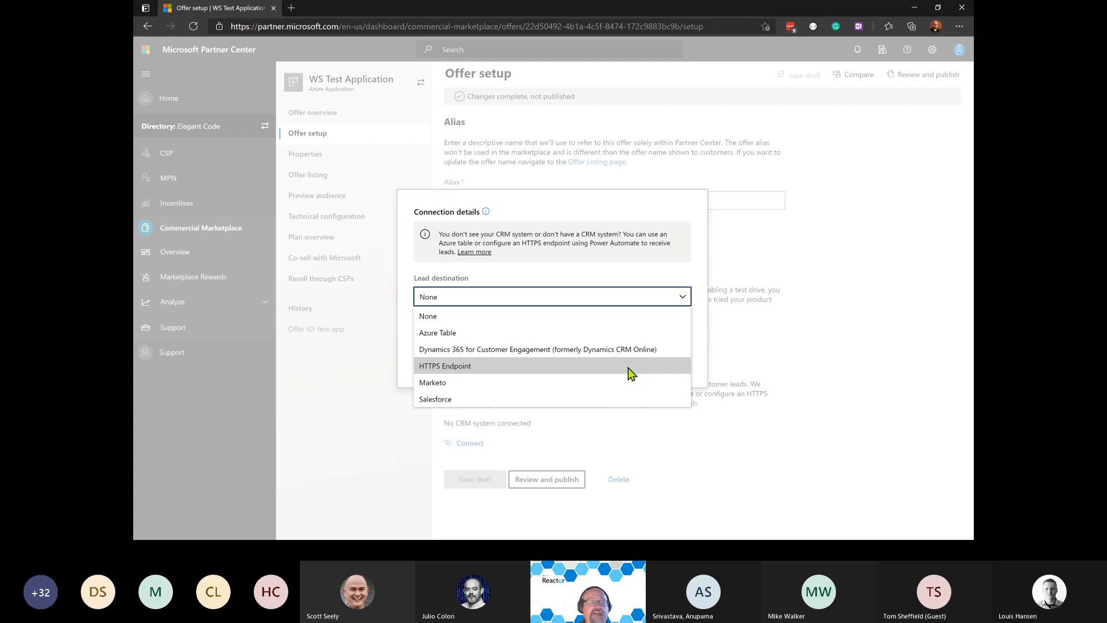
pyautogui.click(782, 270)
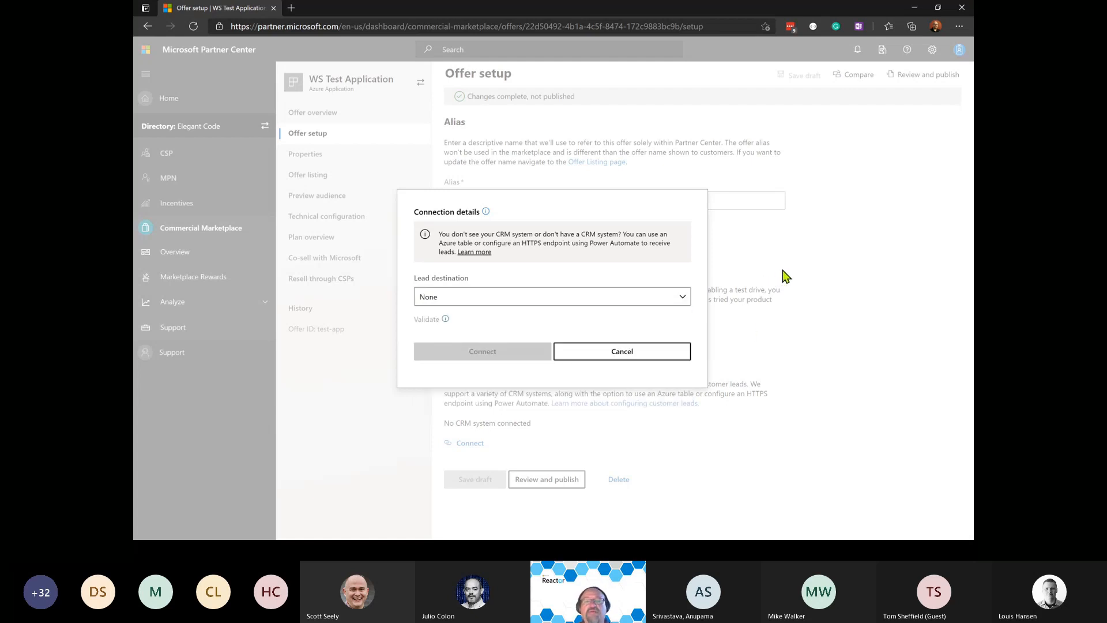
pyautogui.click(783, 270)
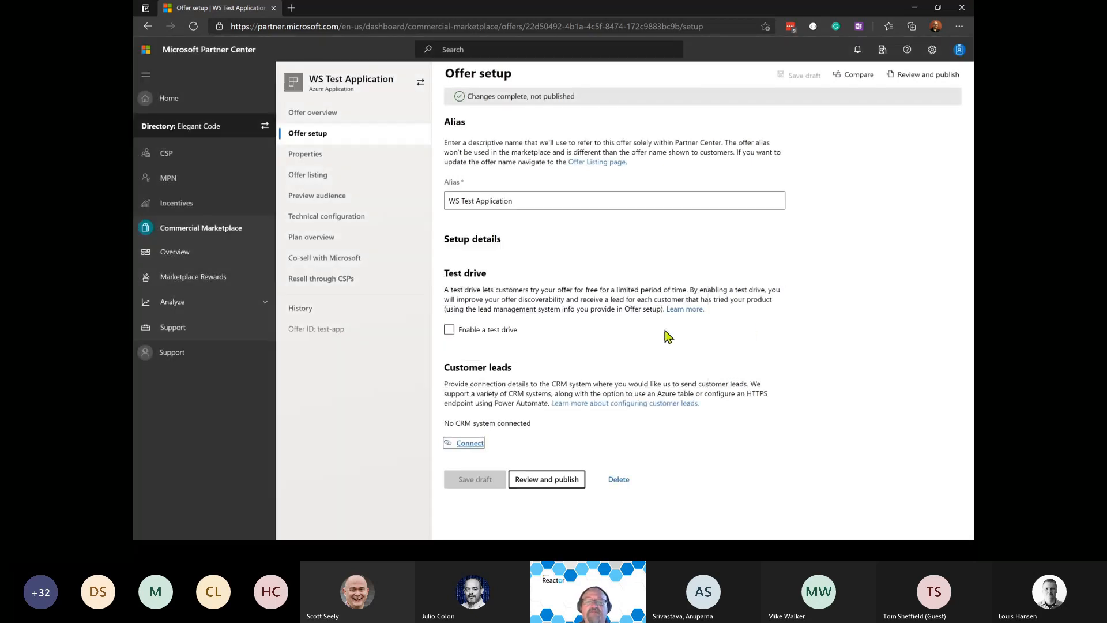
pyautogui.click(534, 480)
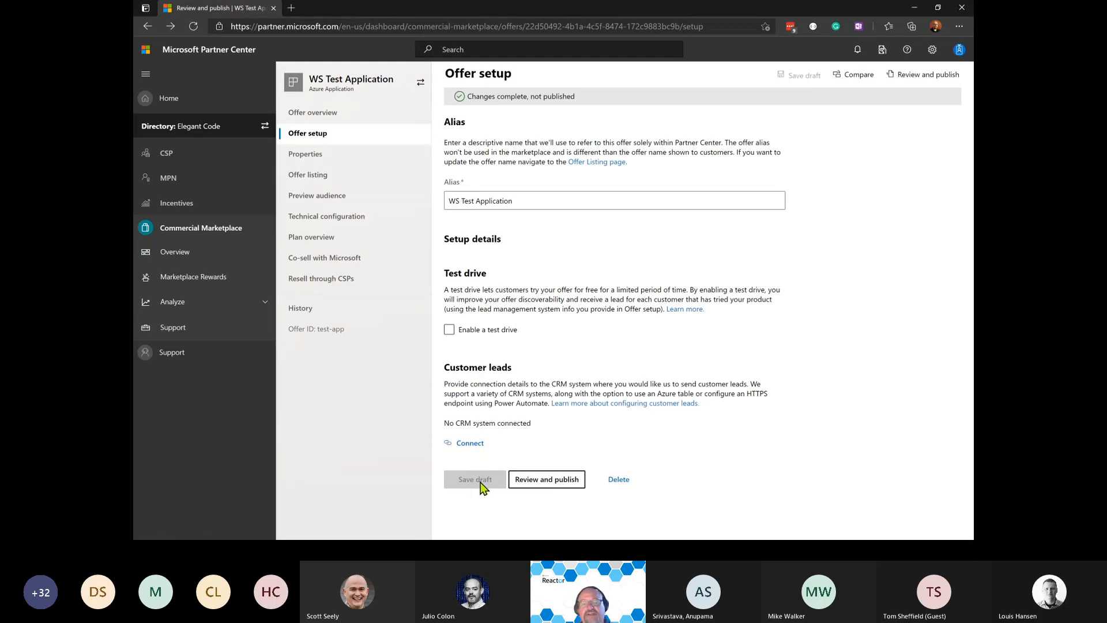
# In Properties, add Blockchain as primary category with App Accelerators subcategory.
pyautogui.click(314, 156)
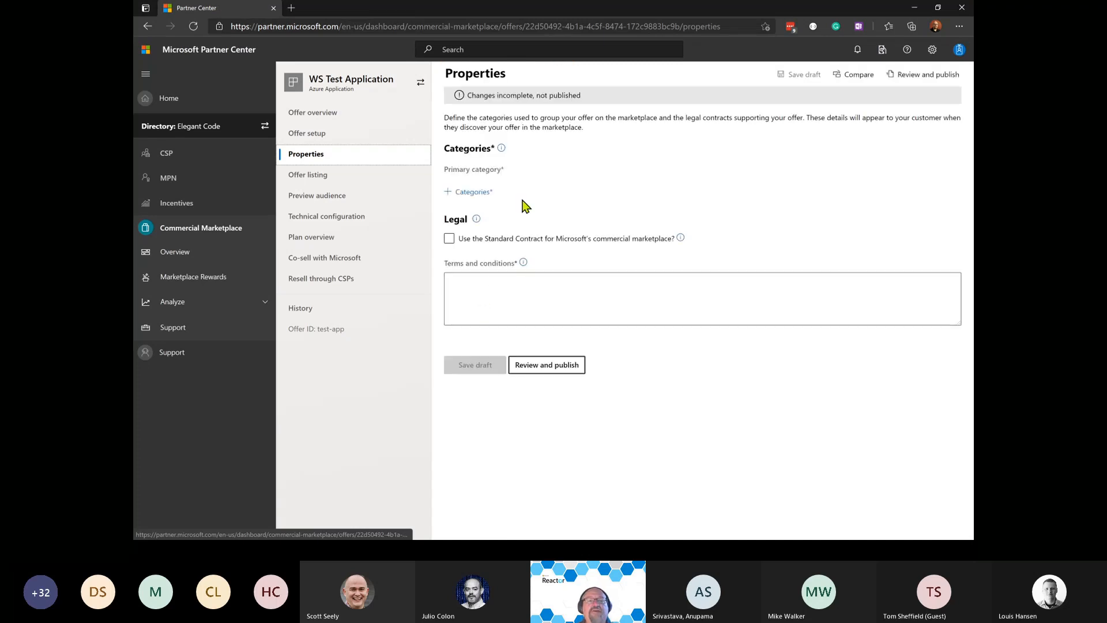
pyautogui.click(474, 192)
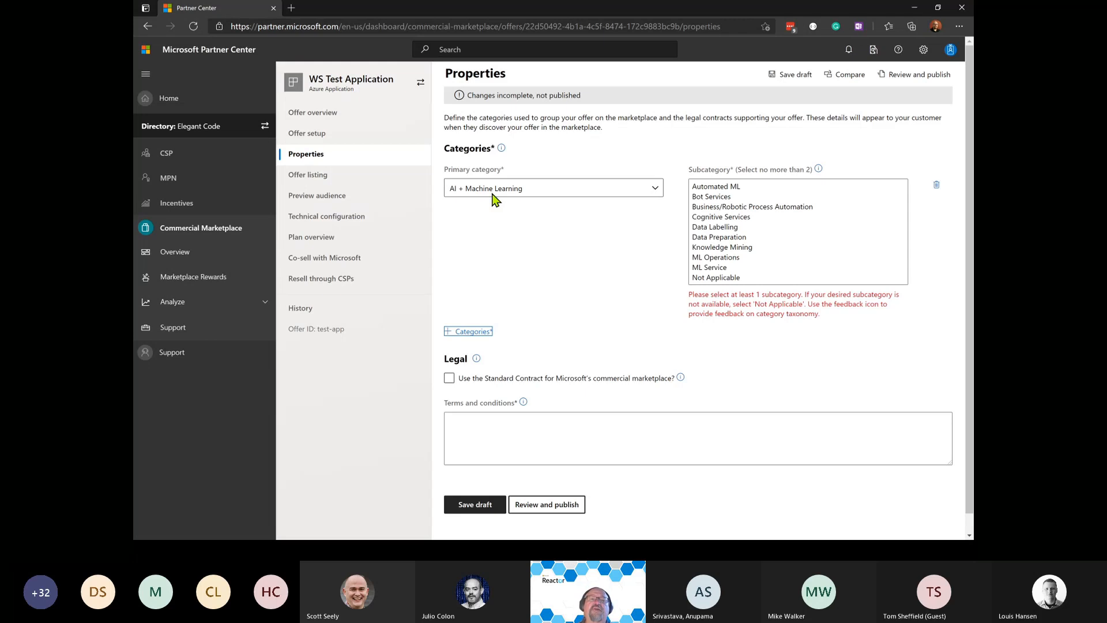
pyautogui.click(492, 193)
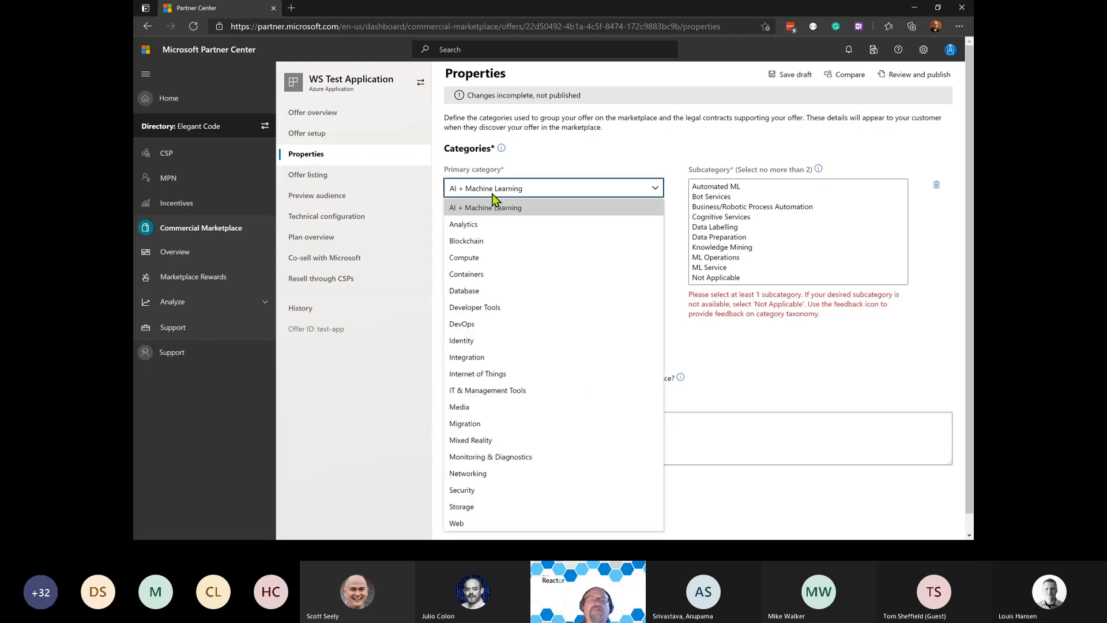
pyautogui.click(476, 243)
pyautogui.click(721, 188)
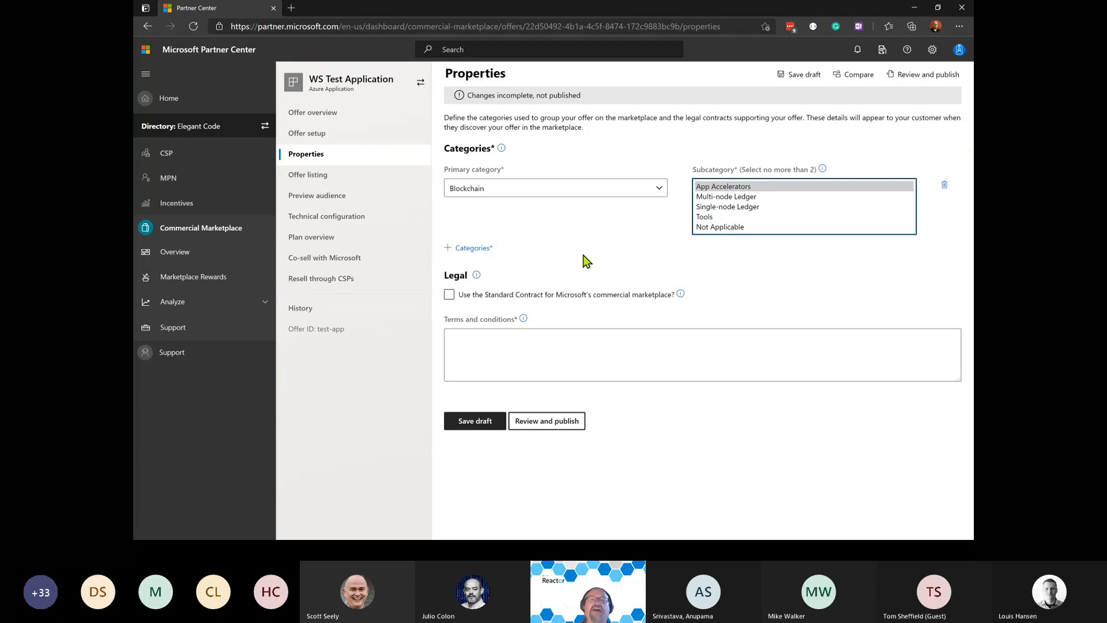
# Accept the Standard Contract and try adding a custom amendment term with tenant details.
pyautogui.click(511, 296)
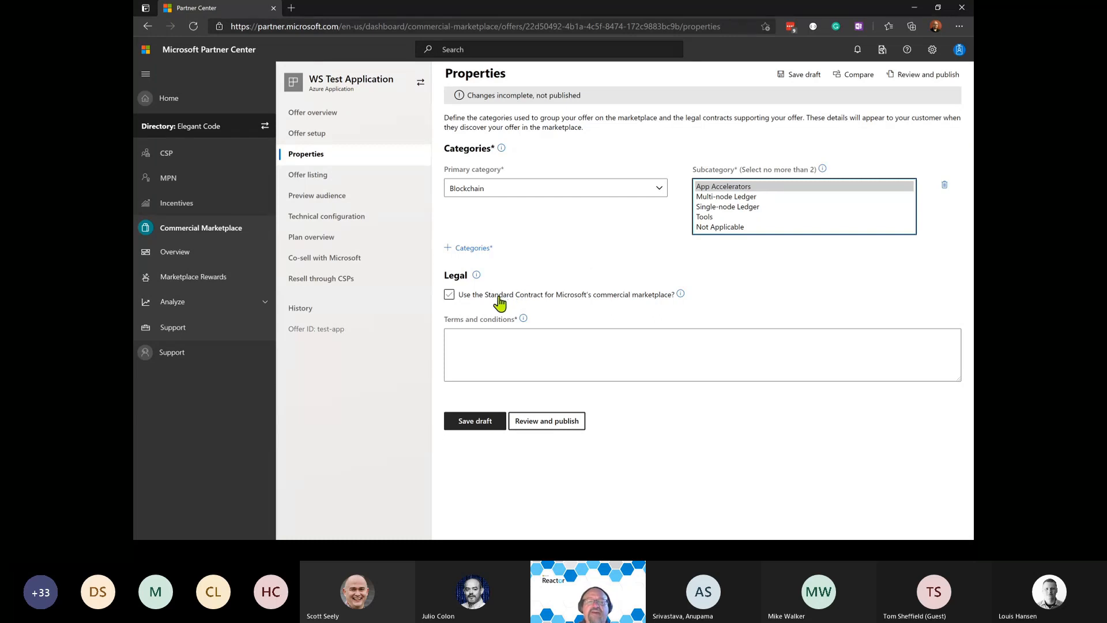
pyautogui.click(499, 296)
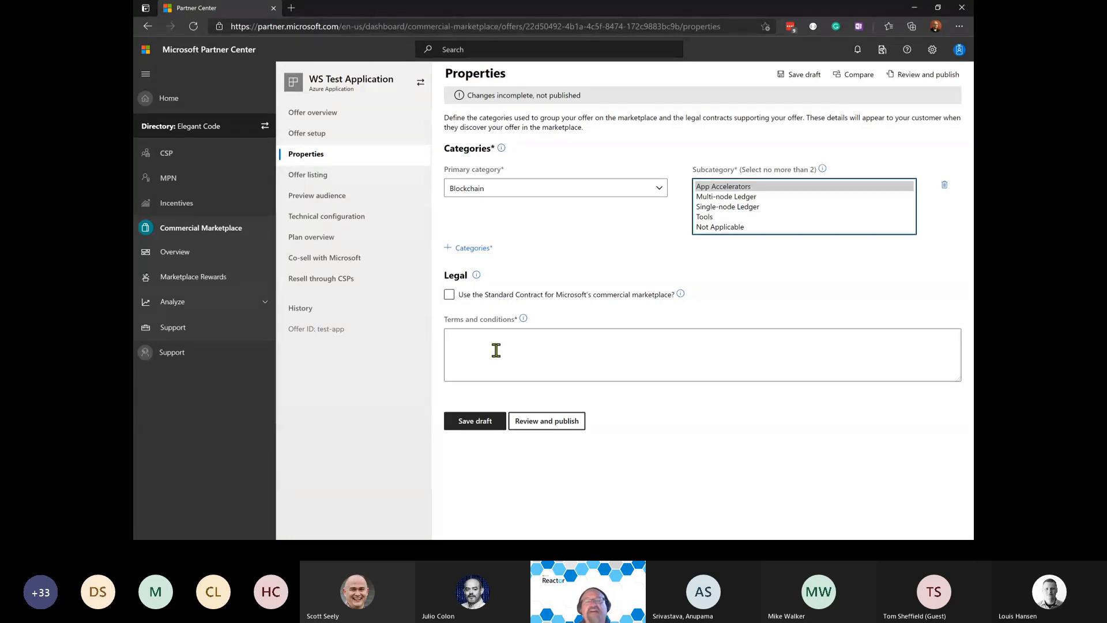
pyautogui.click(492, 344)
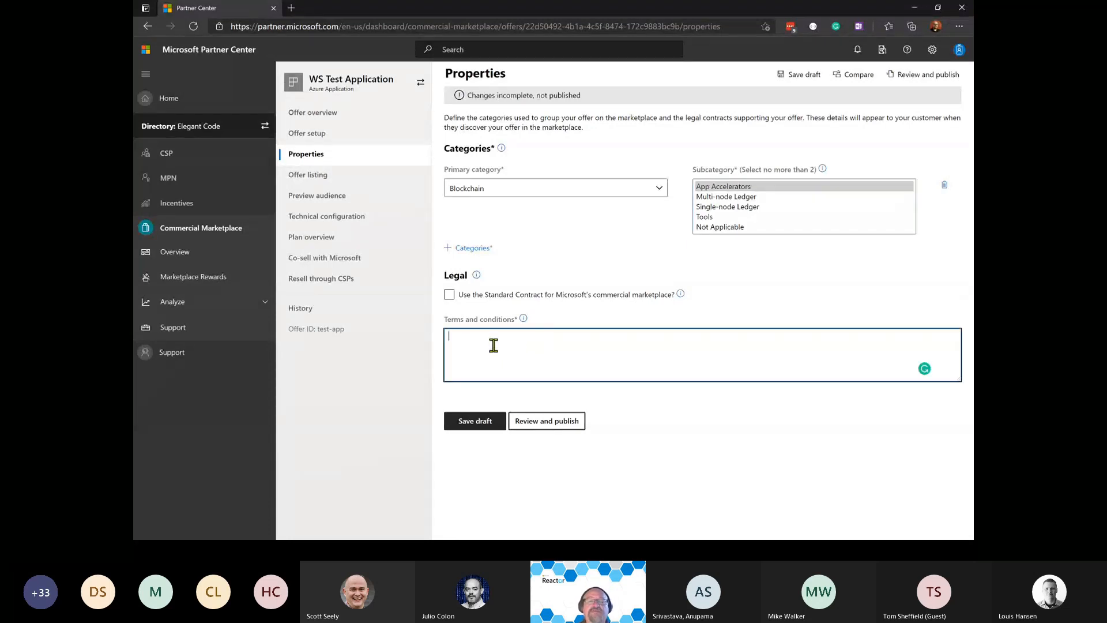
pyautogui.click(450, 296)
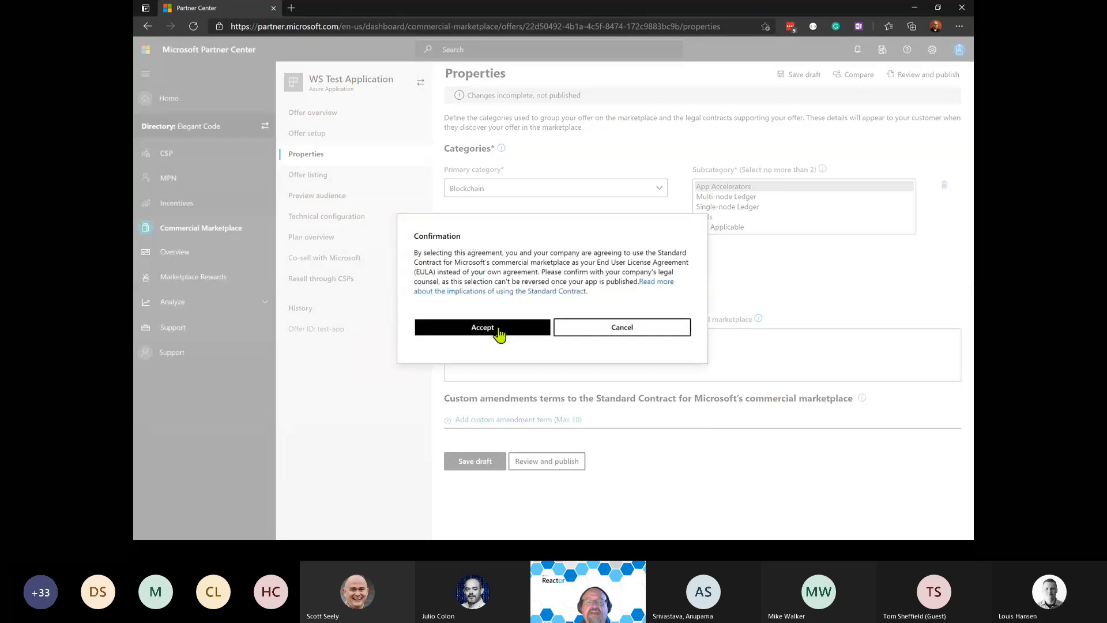
pyautogui.click(499, 333)
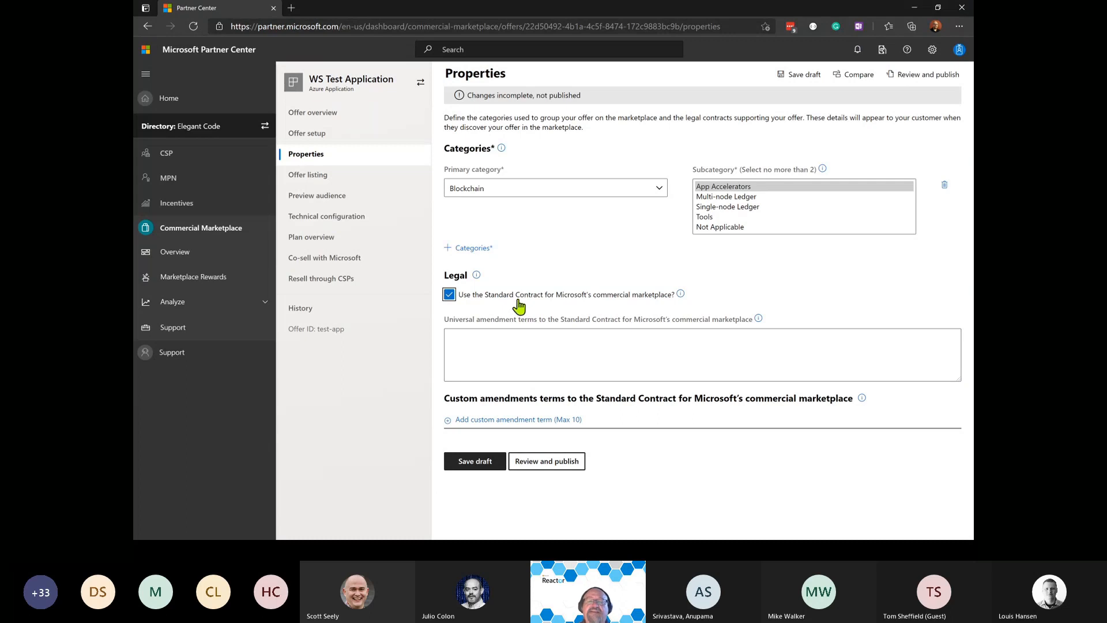
pyautogui.click(510, 420)
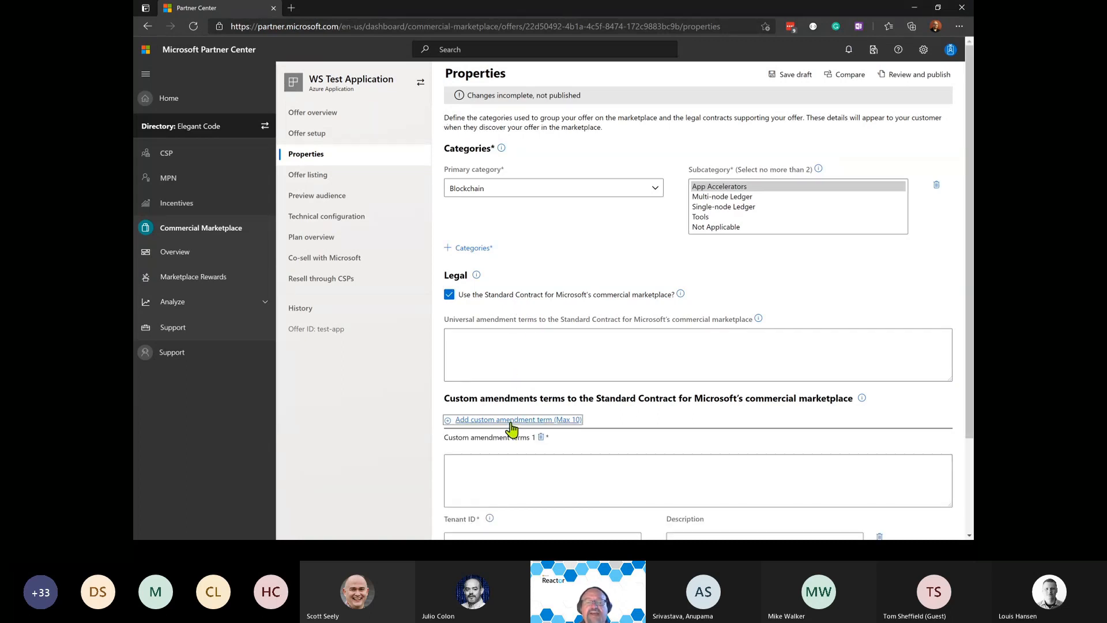
pyautogui.scroll(-2, 512, 428)
pyautogui.click(478, 359)
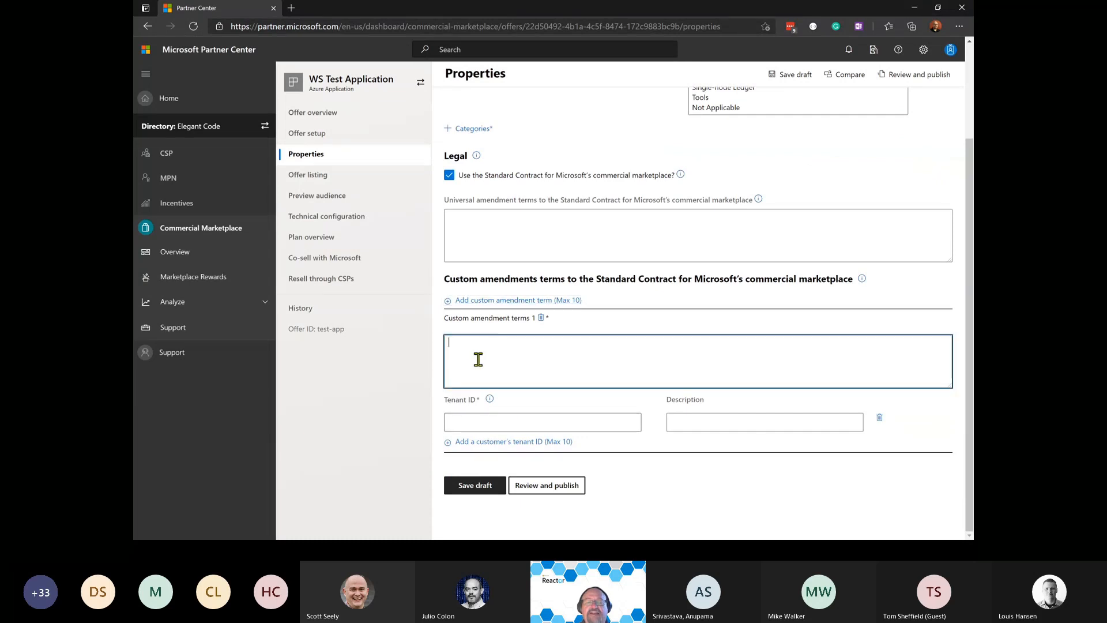
pyautogui.click(476, 422)
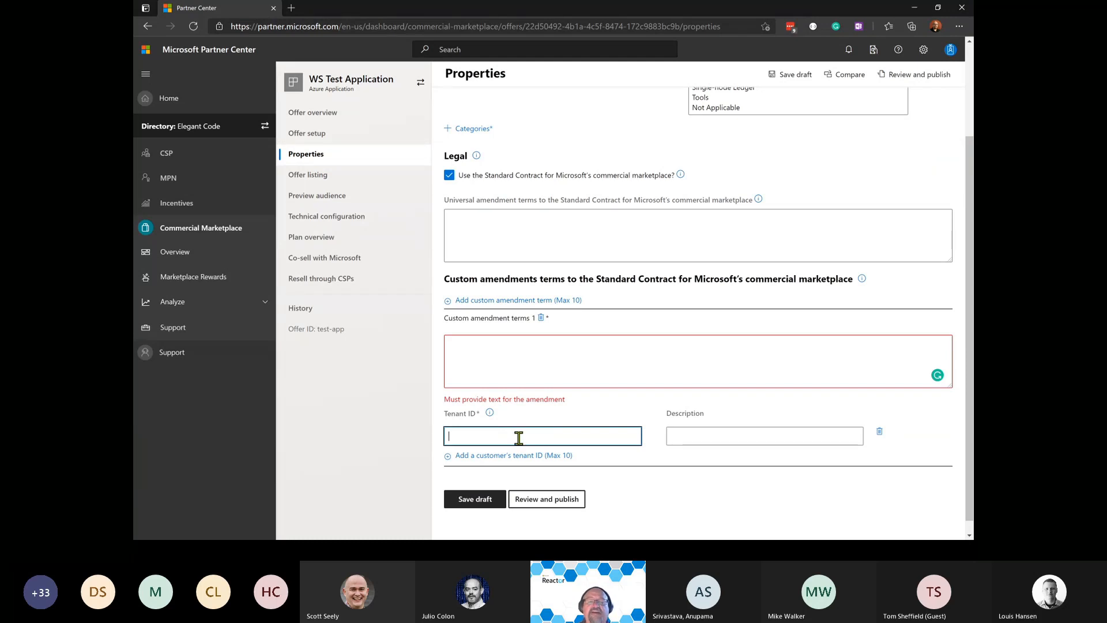
pyautogui.click(713, 437)
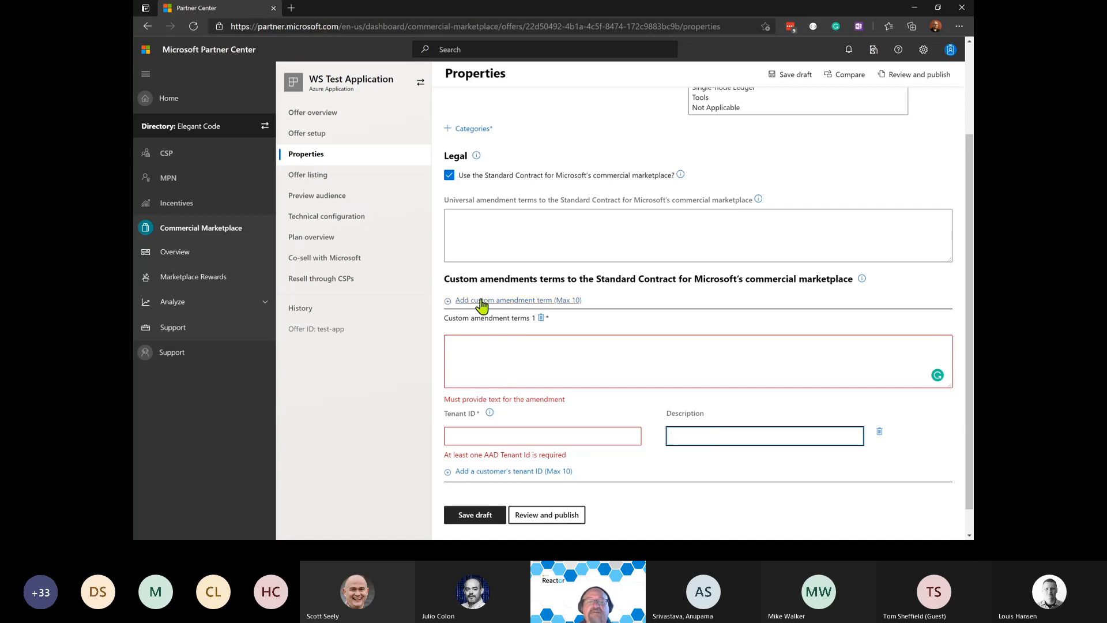
# Re-accept the Standard Contract, remove the empty custom amendment term, and save the draft.
pyautogui.click(449, 175)
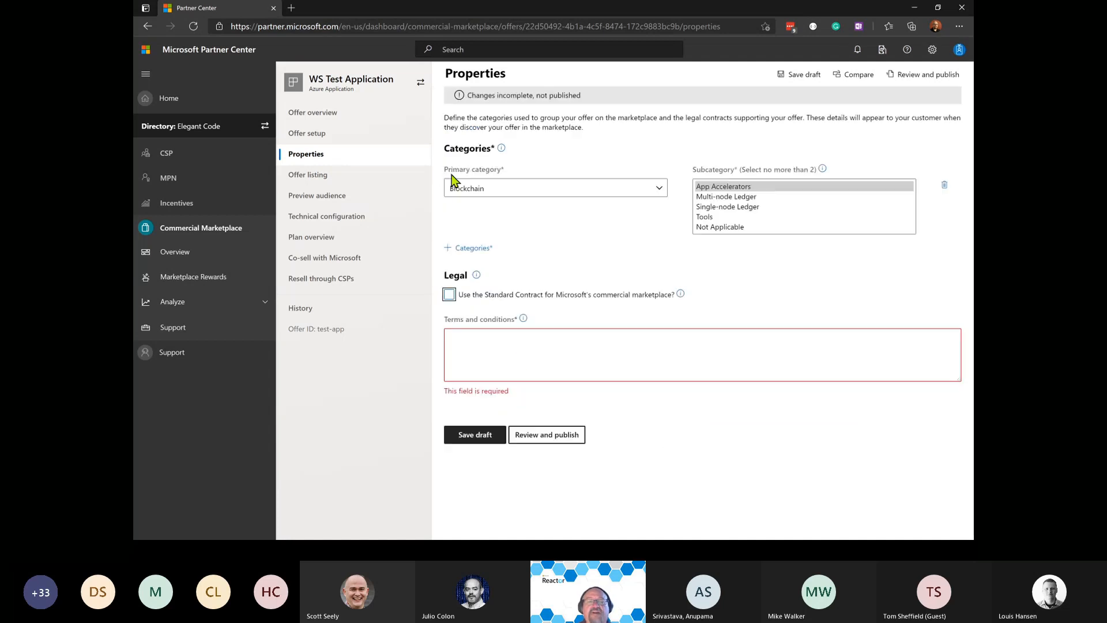
pyautogui.click(449, 295)
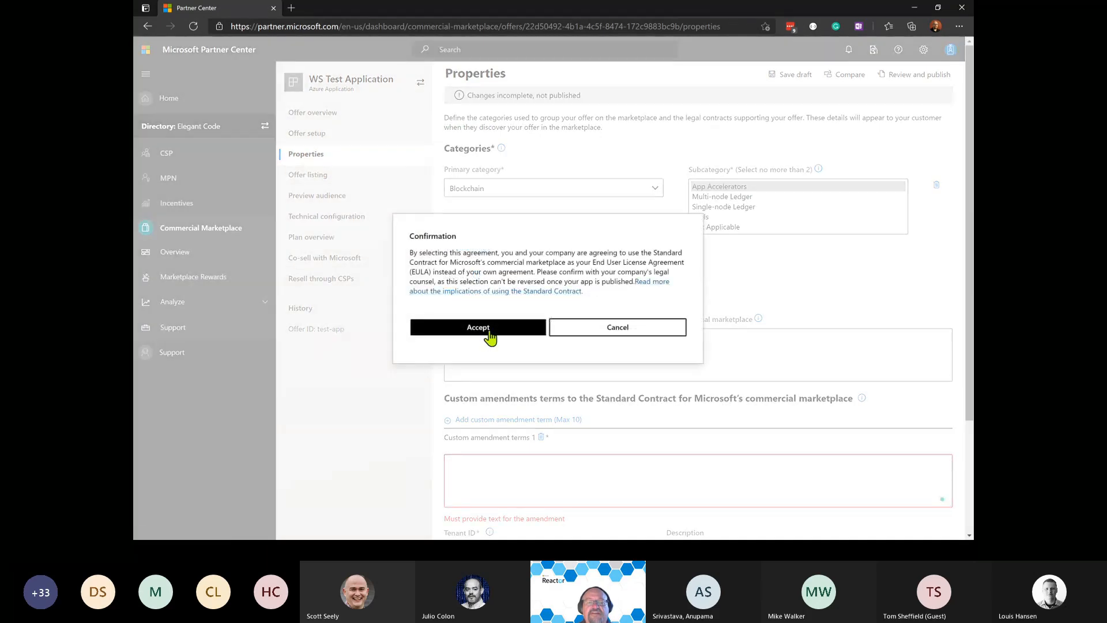
pyautogui.click(489, 335)
pyautogui.scroll(-3, 546, 332)
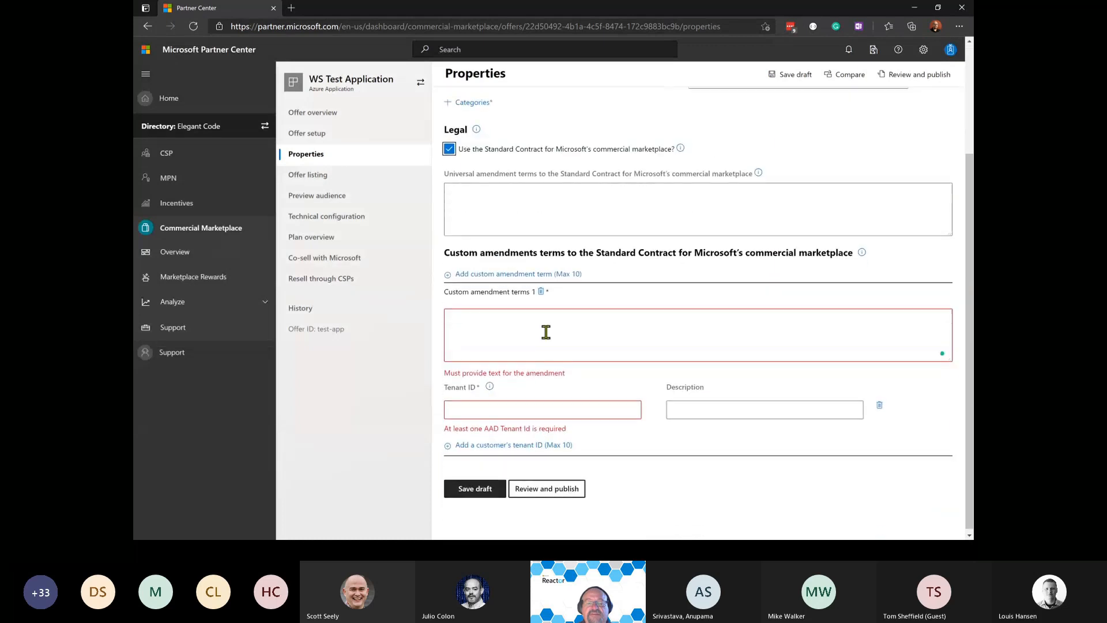
pyautogui.click(541, 292)
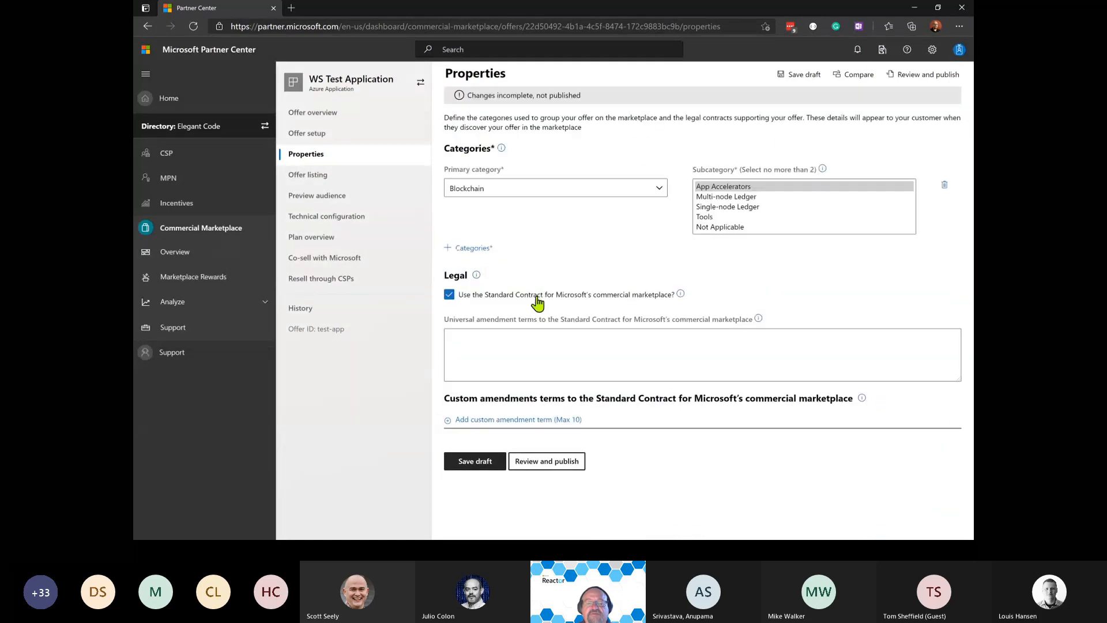
pyautogui.click(476, 466)
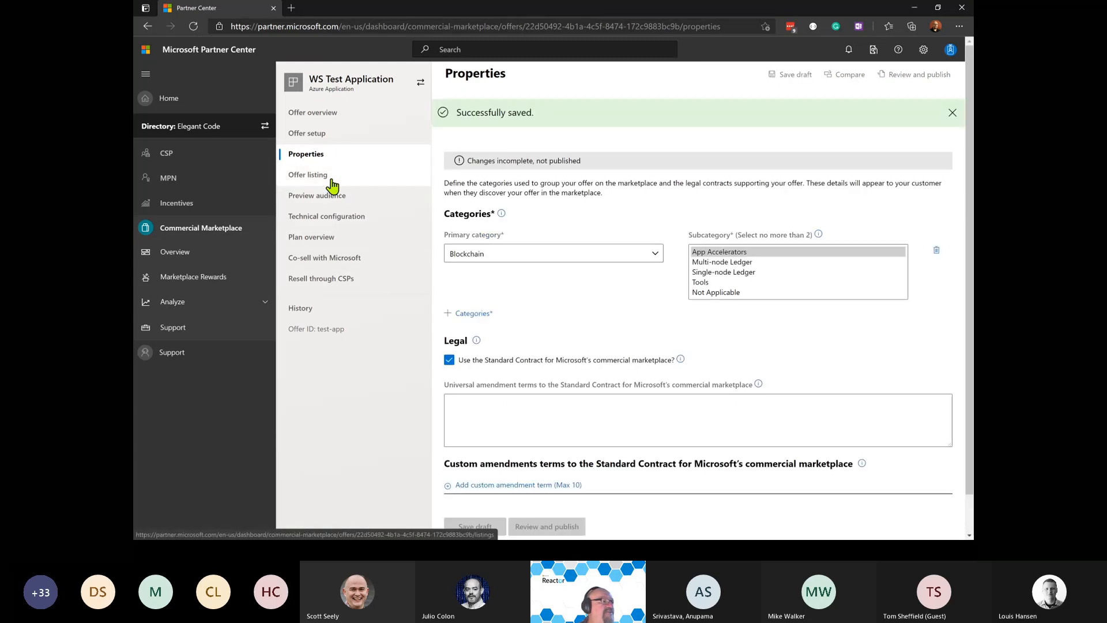
# Go to Offer listing and step through the name, search summary, short description and description fields.
pyautogui.click(323, 177)
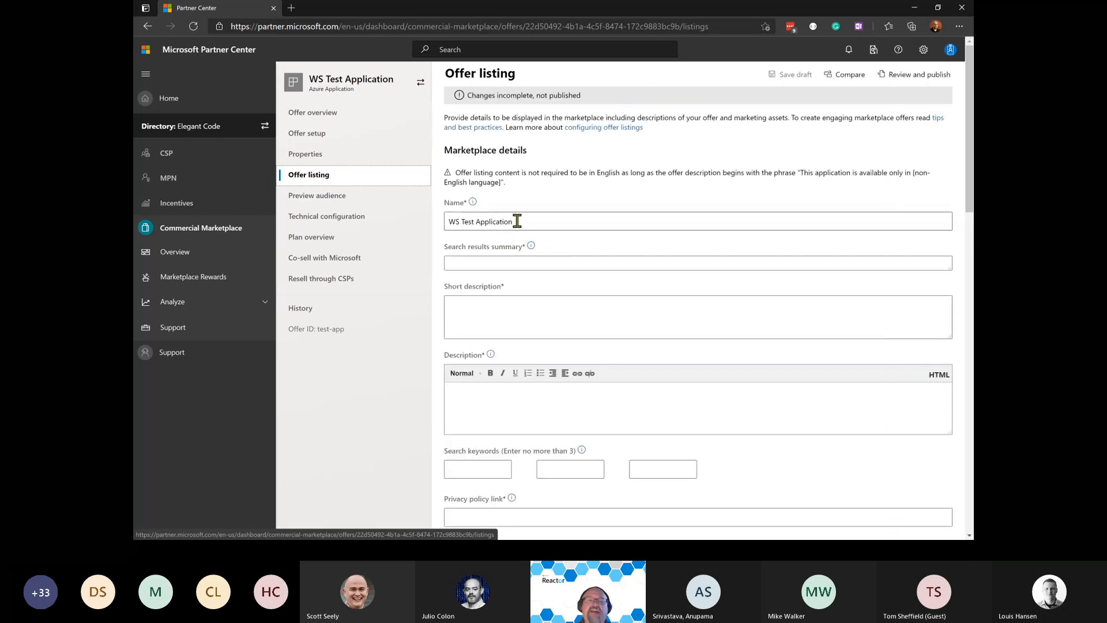
pyautogui.click(528, 221)
pyautogui.moveTo(528, 221); pyautogui.dragTo(402, 217)
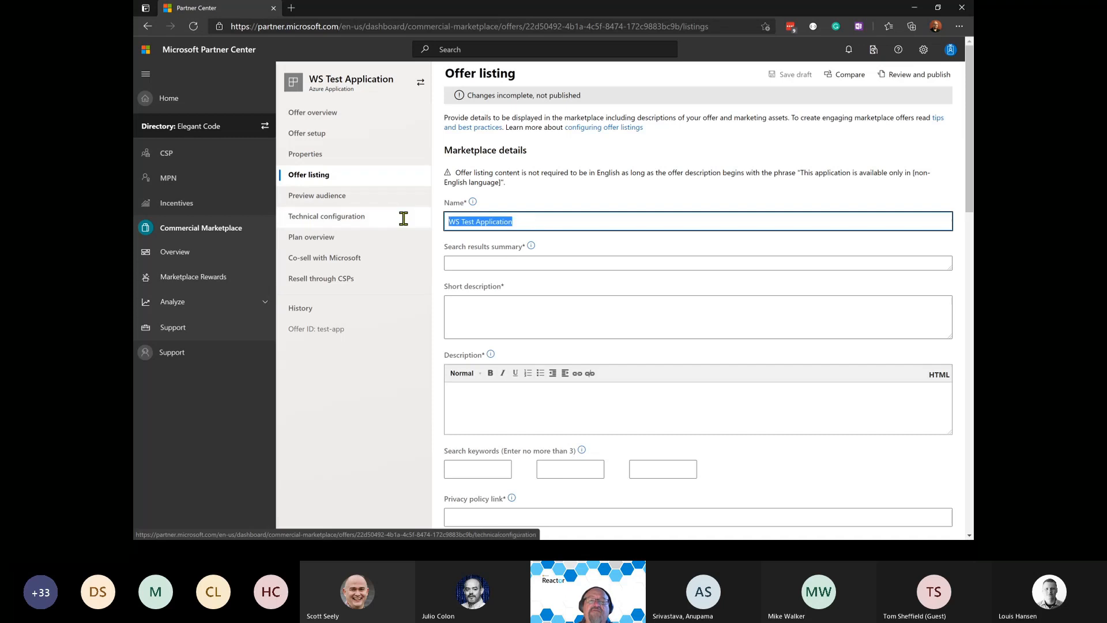
pyautogui.click(530, 264)
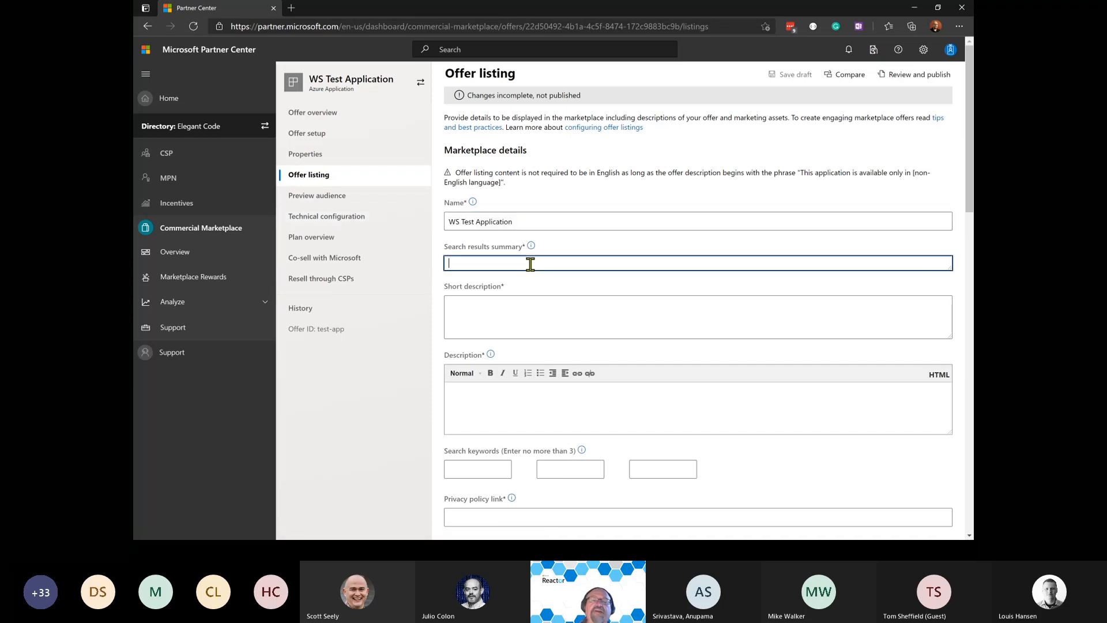
pyautogui.scroll(-3, 529, 264)
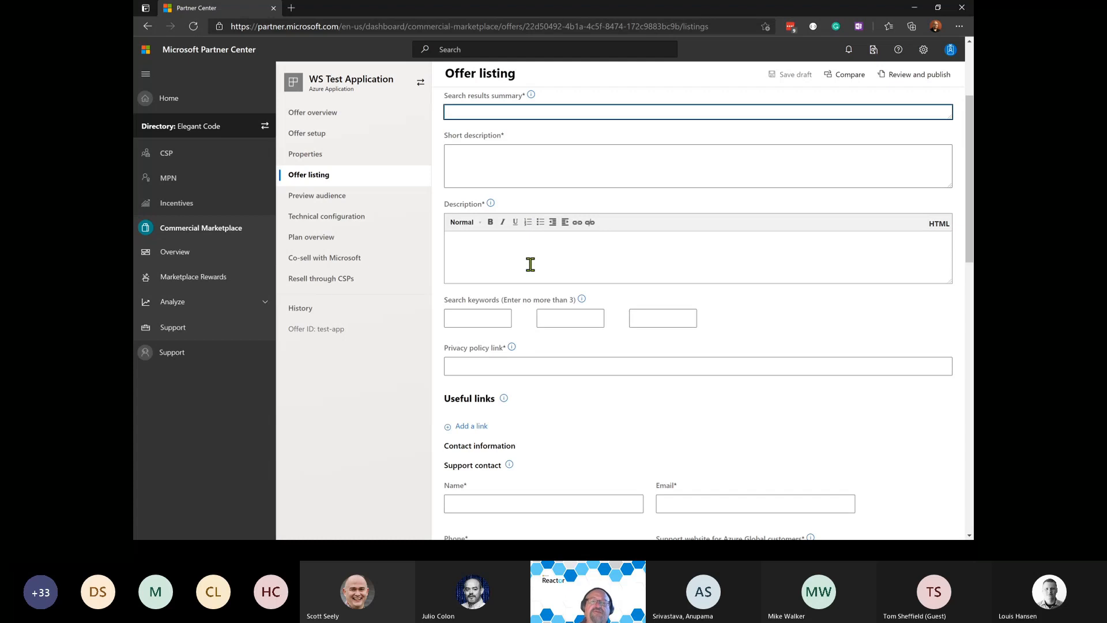
pyautogui.click(508, 176)
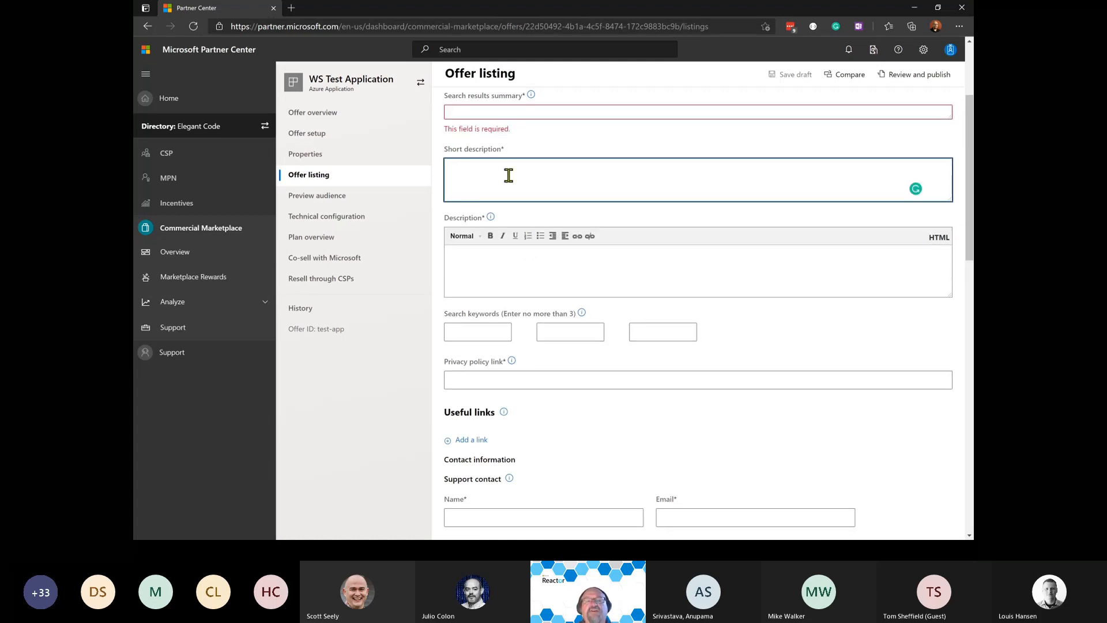
pyautogui.click(474, 255)
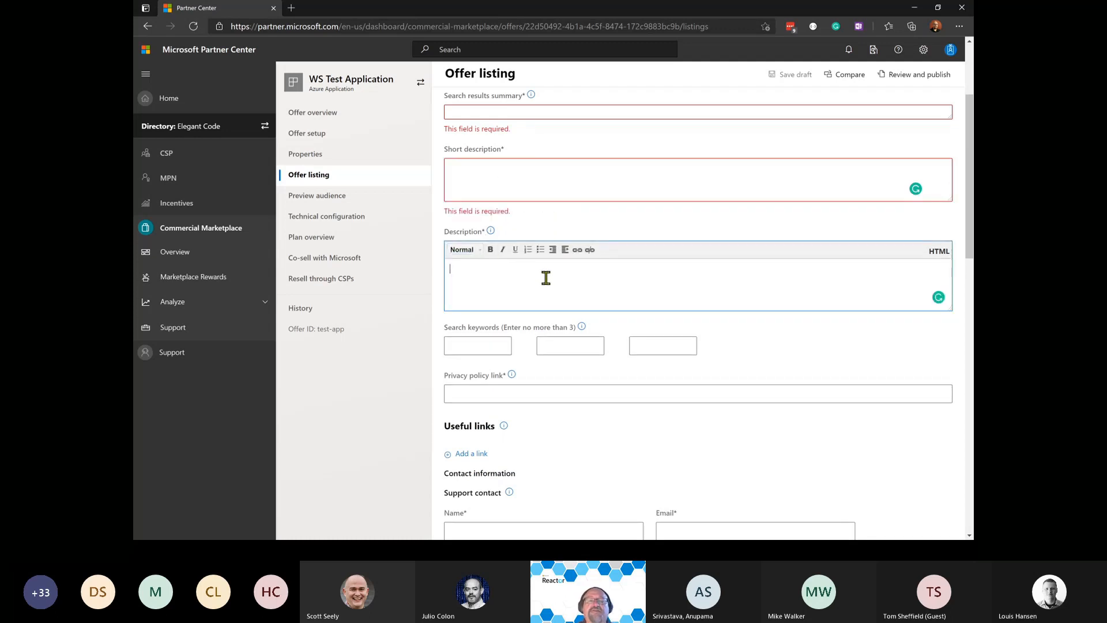
pyautogui.scroll(-3, 545, 278)
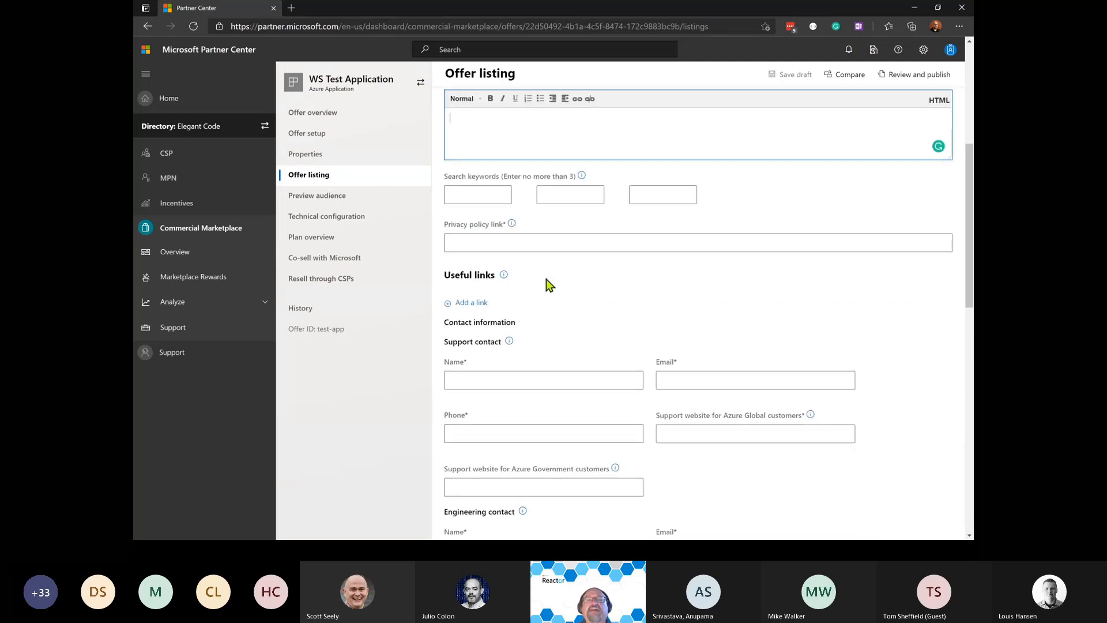
pyautogui.scroll(1, 545, 279)
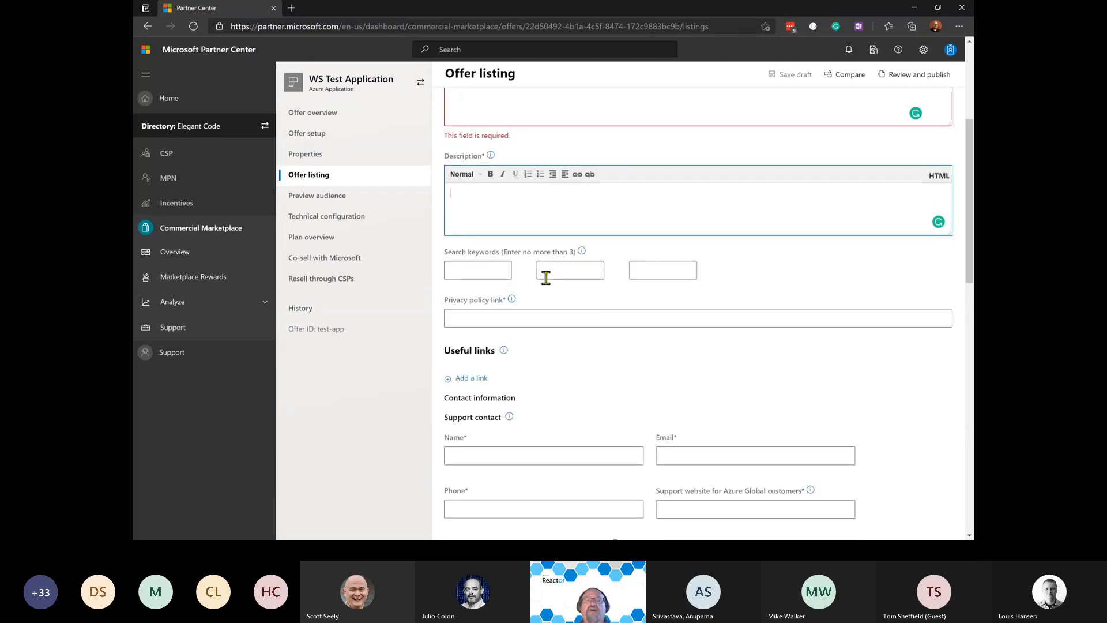
# Enter 'blockchain' as the first search keyword and move on to the privacy policy link field.
pyautogui.click(499, 276)
pyautogui.write('blockchain')
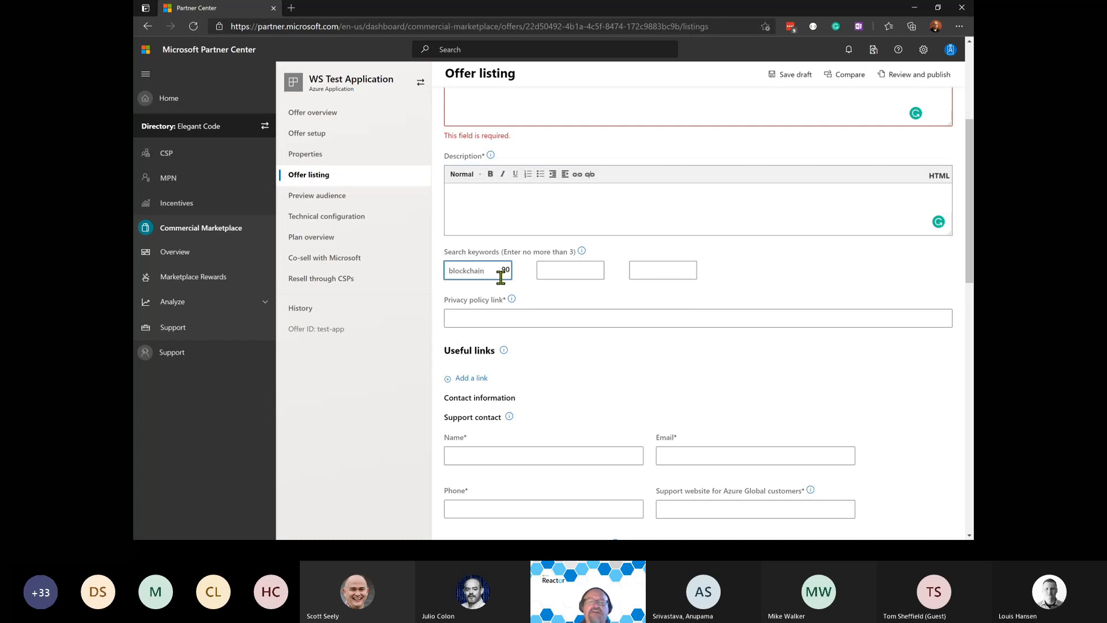
pyautogui.press('Tab')
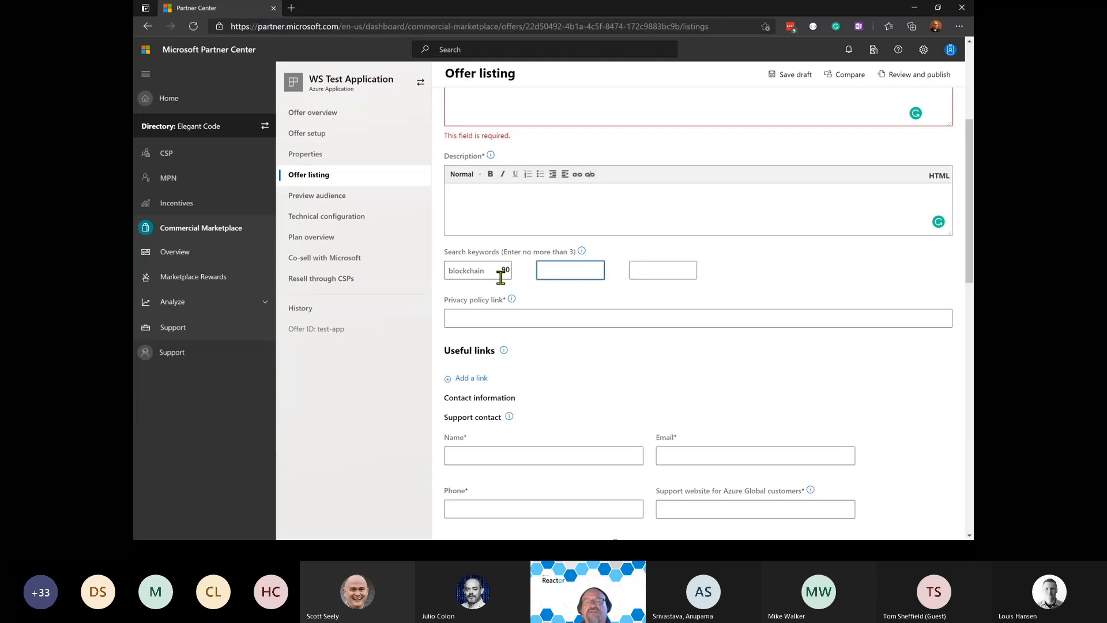
pyautogui.scroll(-1, 500, 277)
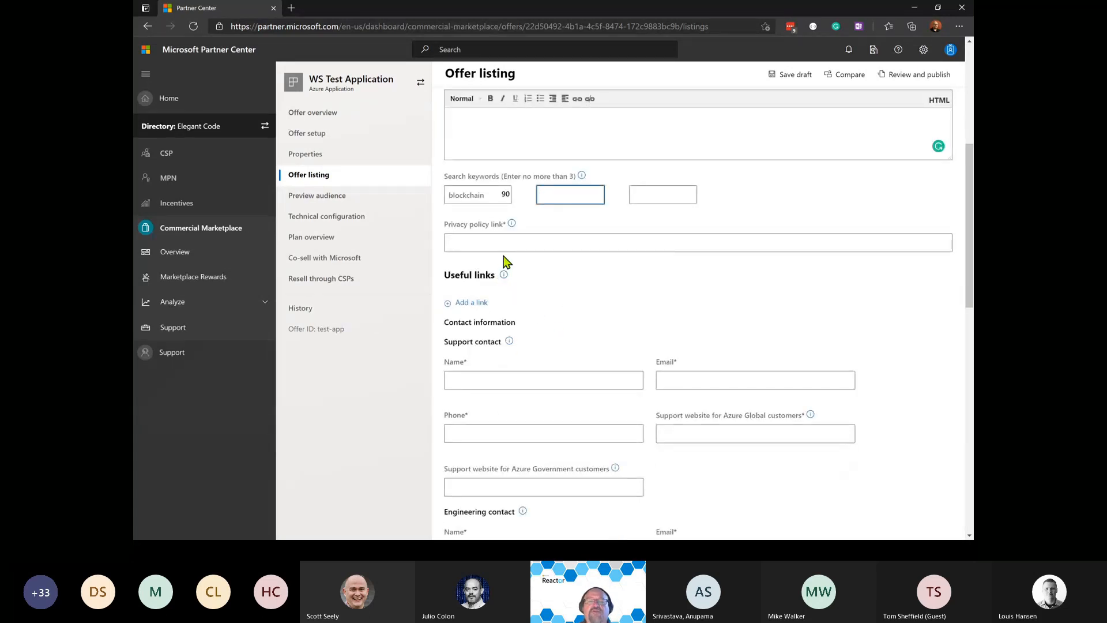
pyautogui.click(494, 244)
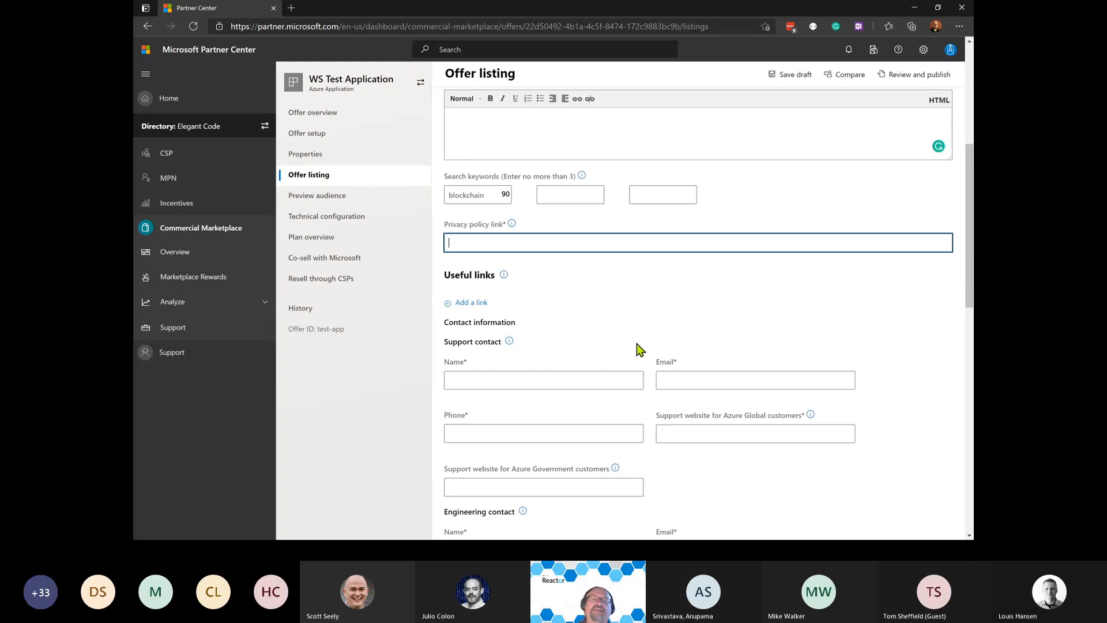
pyautogui.scroll(-1, 634, 343)
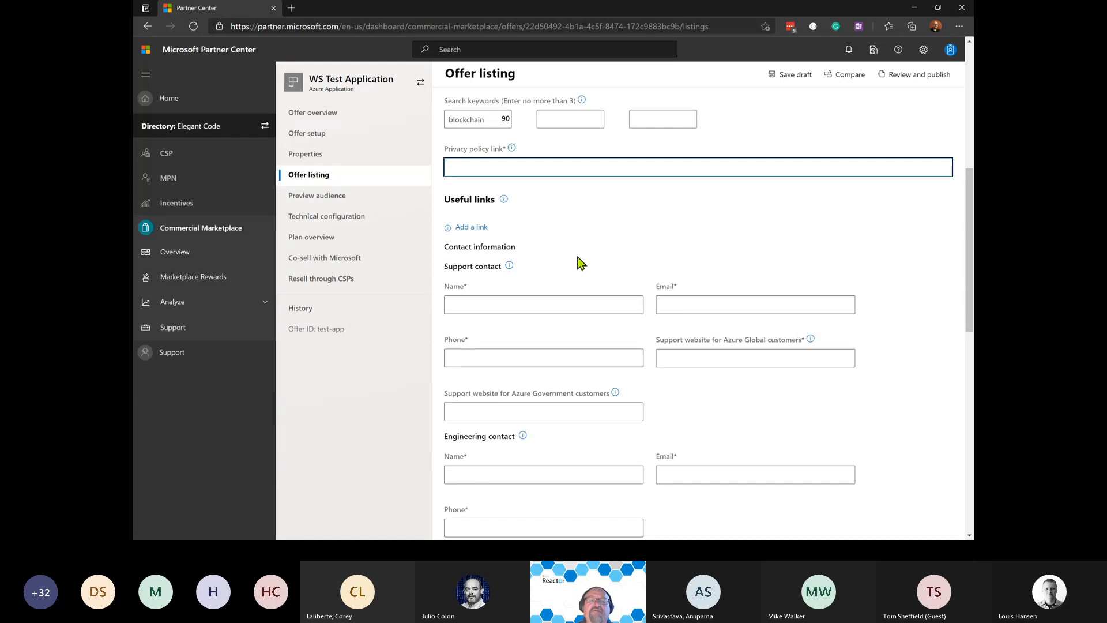
pyautogui.scroll(-1, 574, 257)
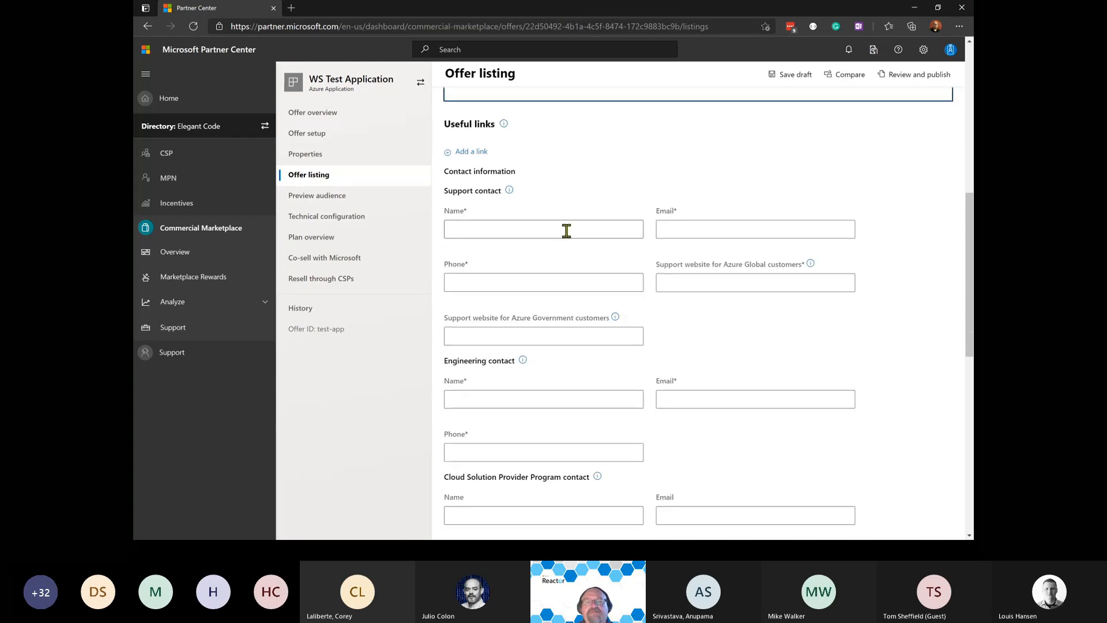
pyautogui.click(448, 192)
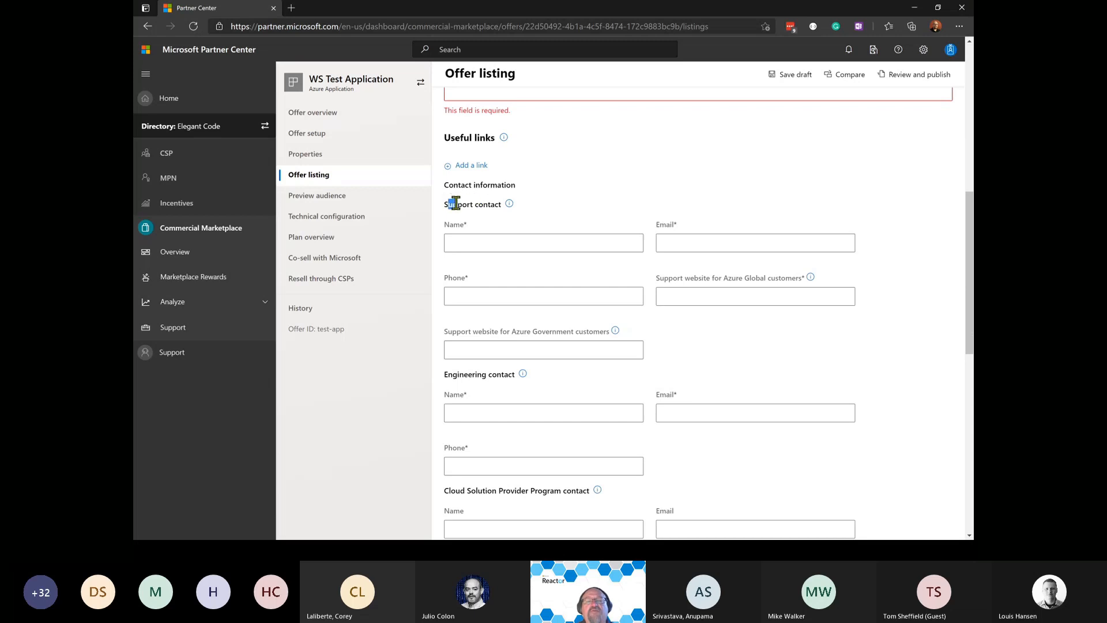
pyautogui.doubleClick(455, 204)
pyautogui.scroll(-5, 601, 215)
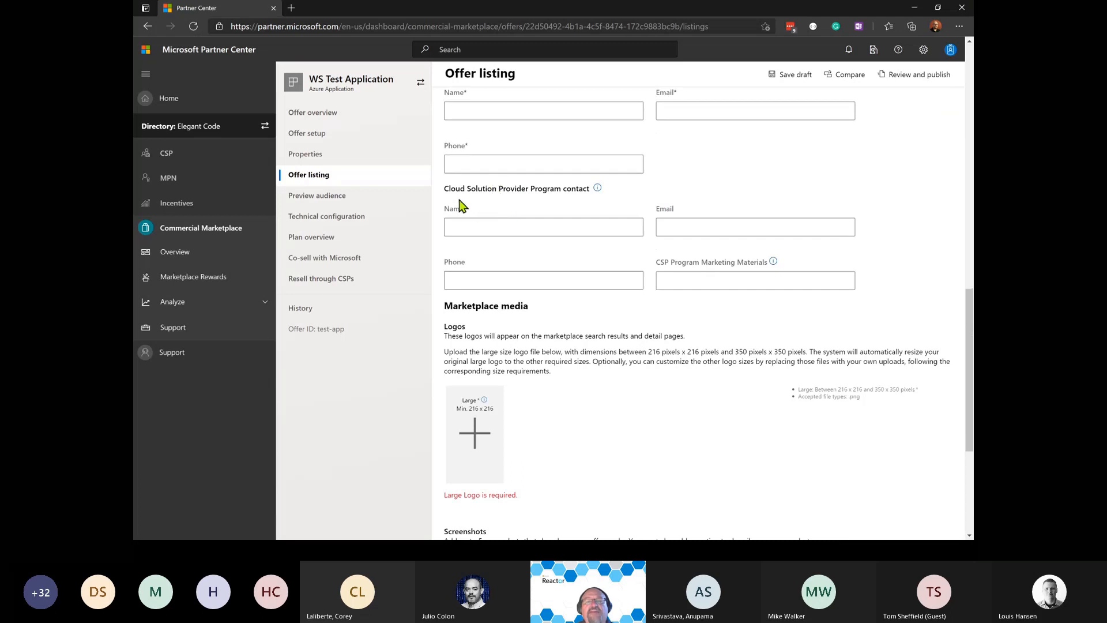
pyautogui.moveTo(444, 189); pyautogui.dragTo(560, 189)
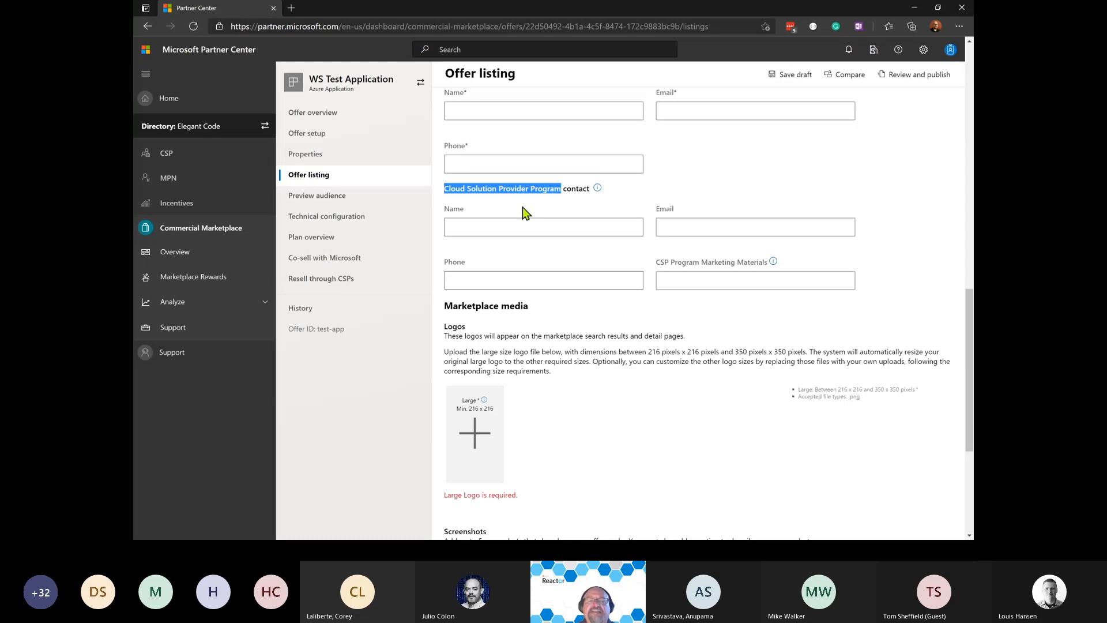
pyautogui.scroll(-4, 522, 206)
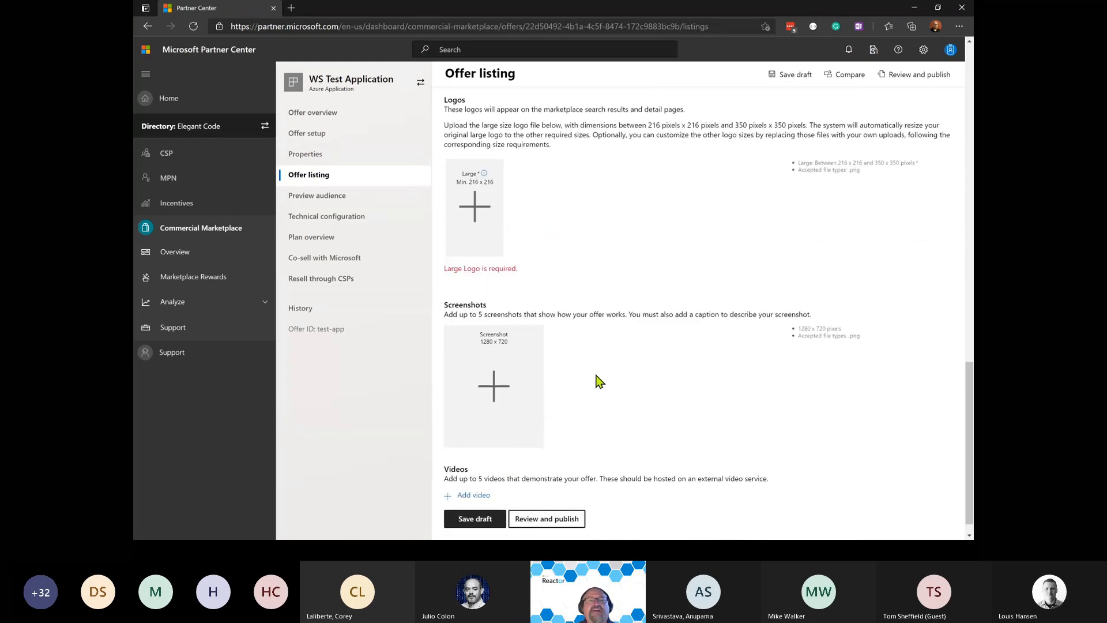
pyautogui.scroll(-1, 600, 382)
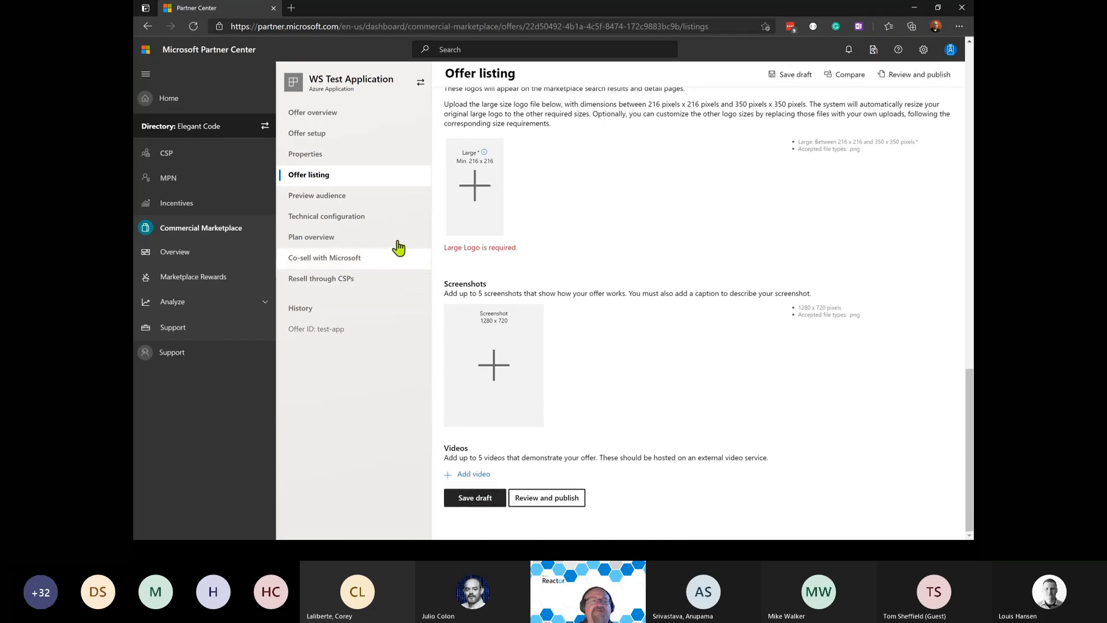
# Go to Preview audience, leaving the listing page without saving.
pyautogui.click(339, 205)
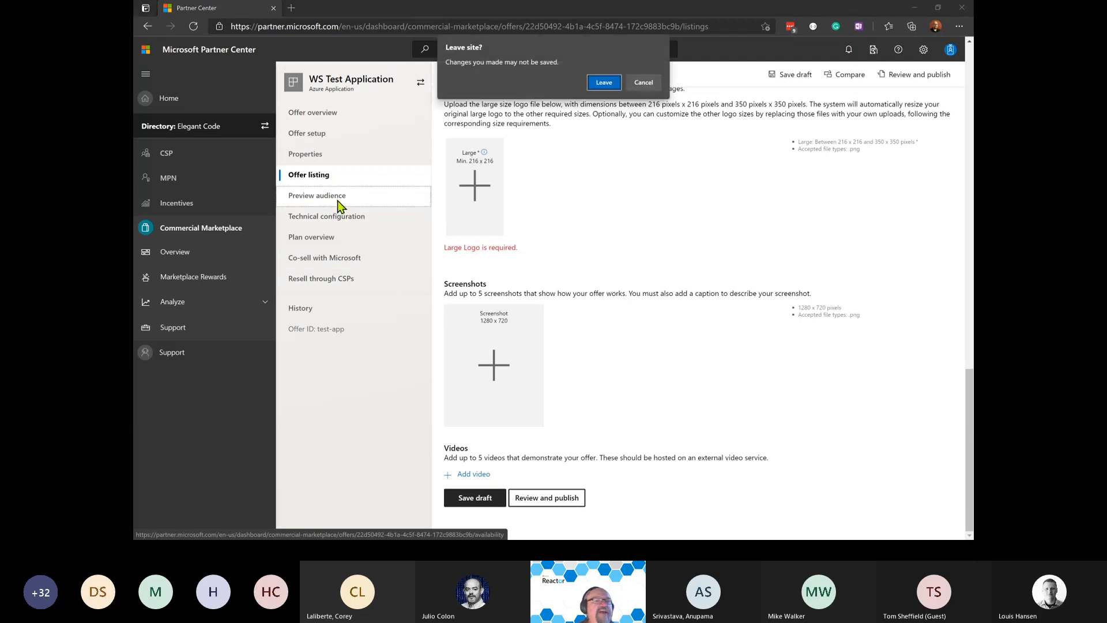
pyautogui.click(602, 82)
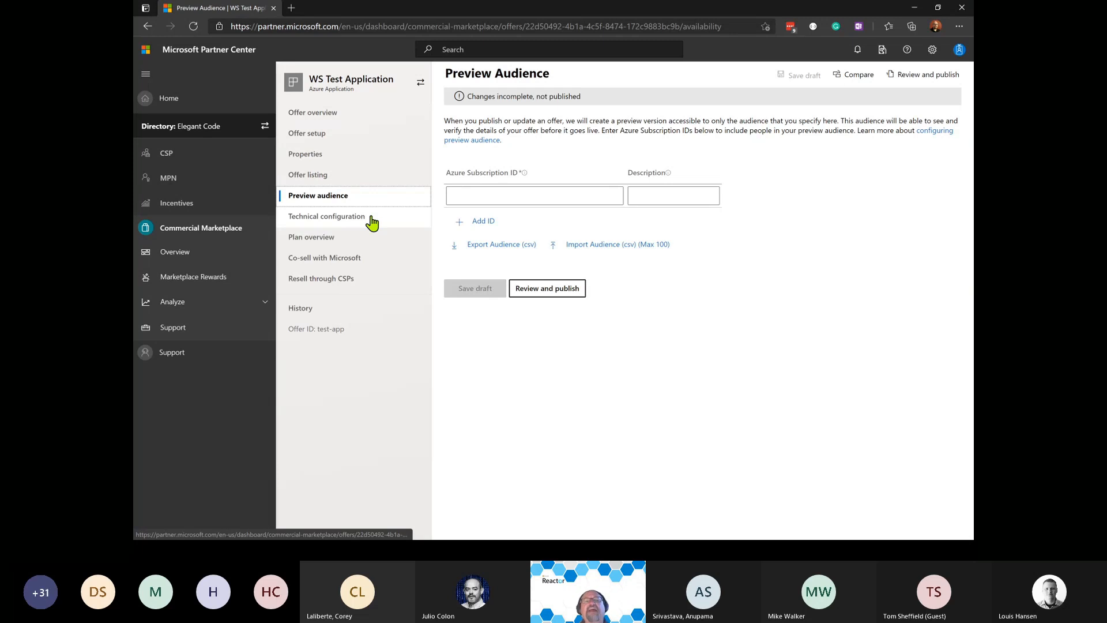
# Type a person's name into the preview audience Description, then clear it again.
pyautogui.click(456, 191)
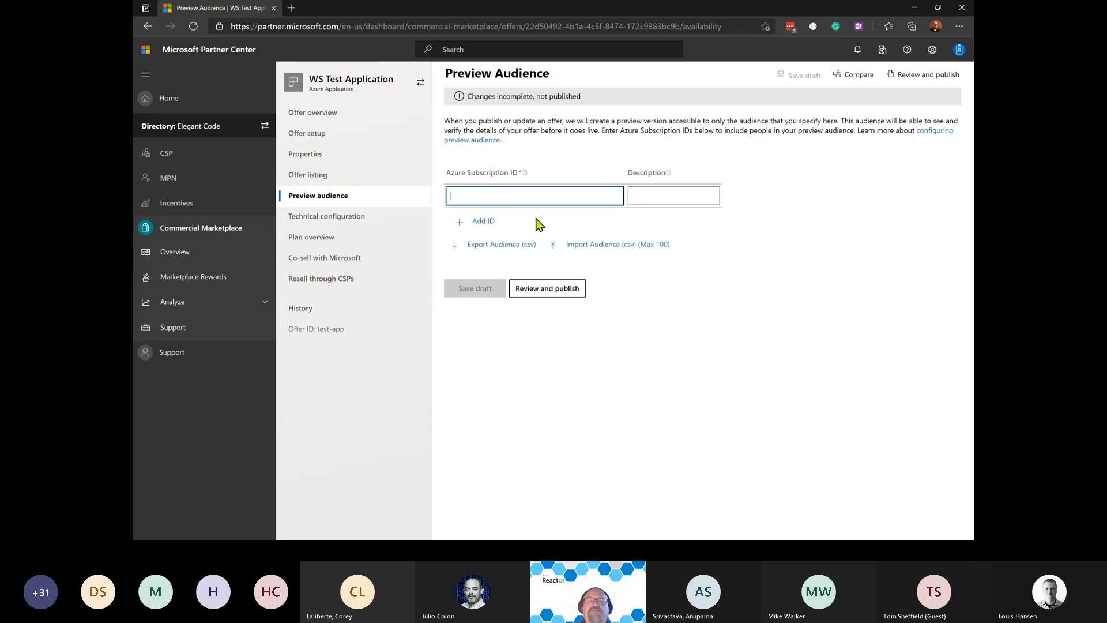
pyautogui.click(651, 196)
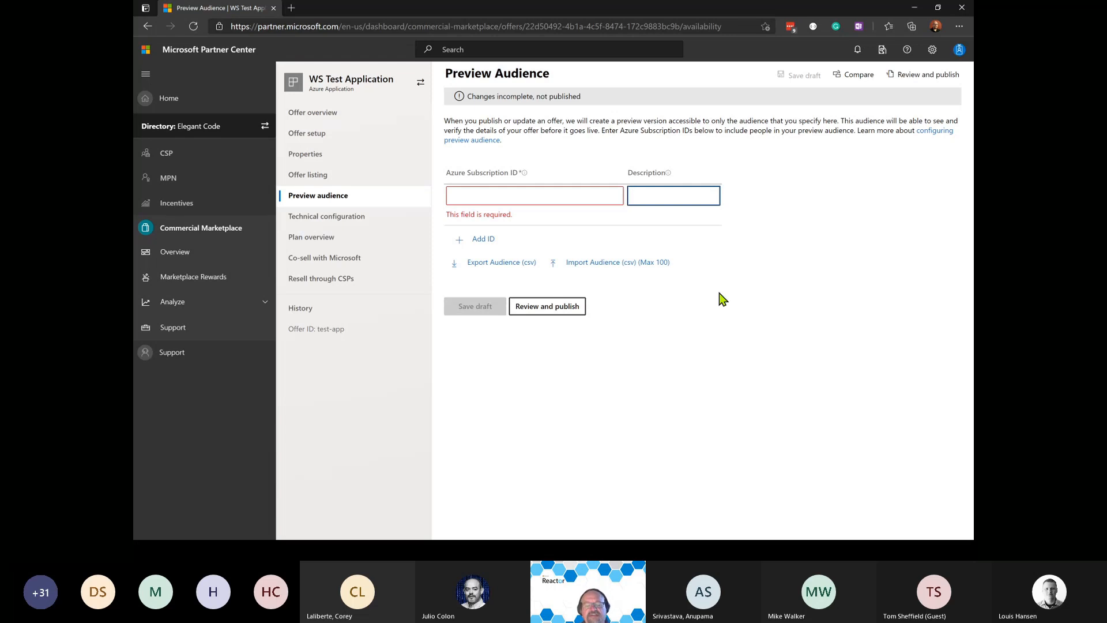
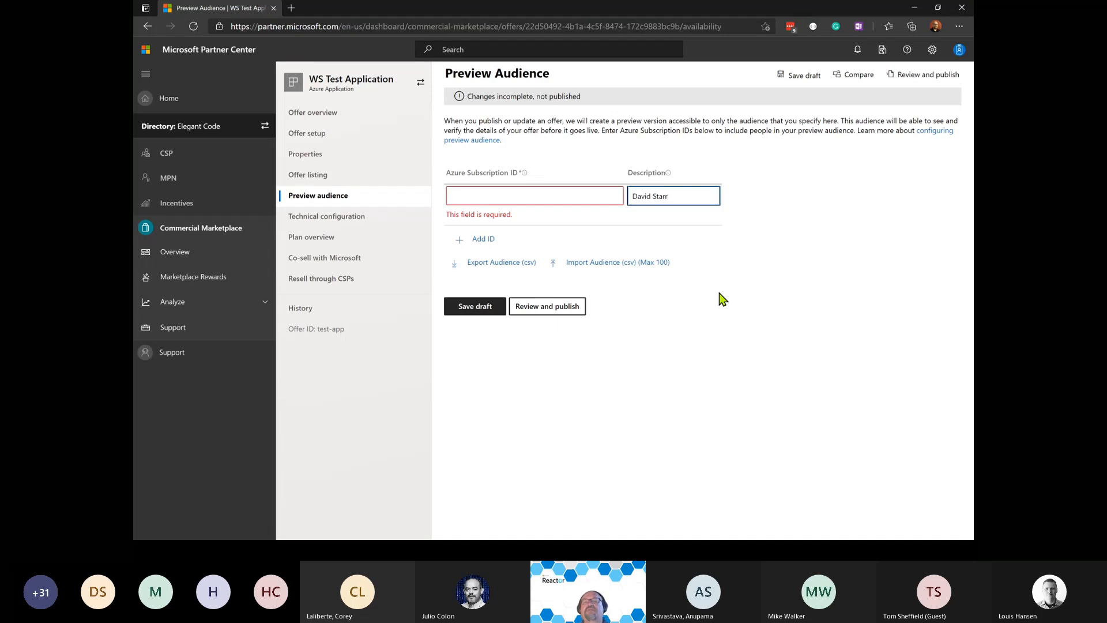
pyautogui.hotkey('ctrl', 'a')
pyautogui.press('BackSpace')
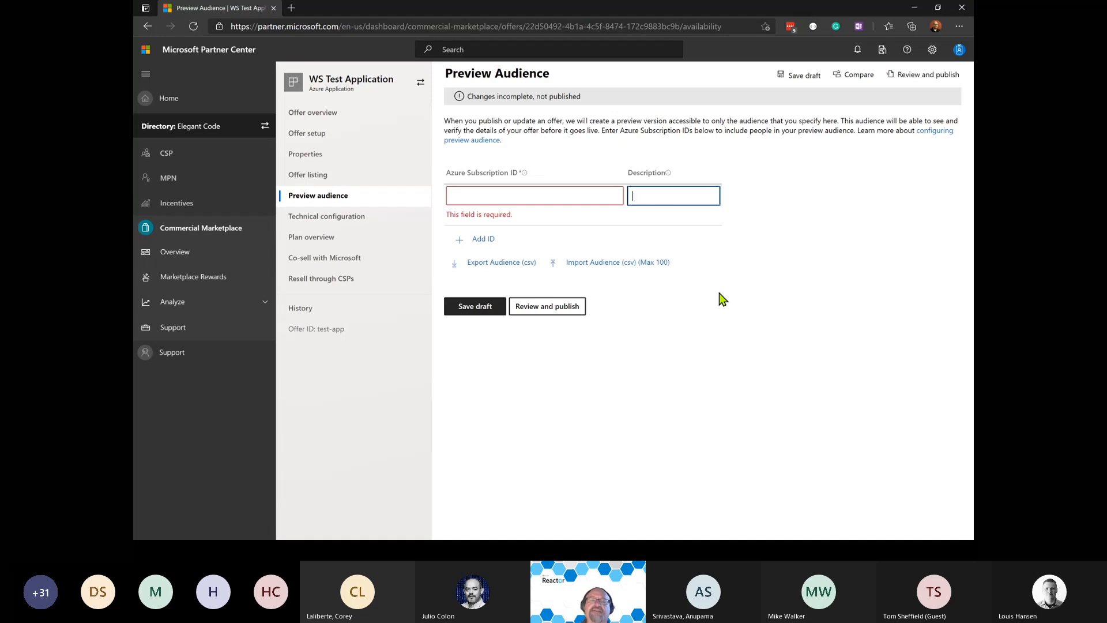
pyautogui.click(722, 299)
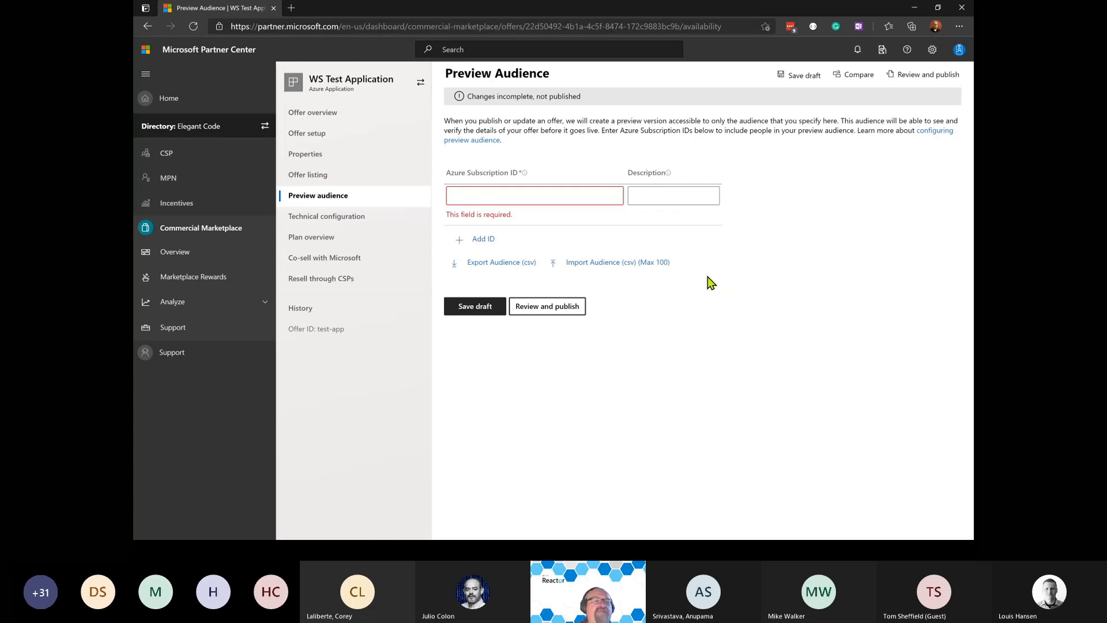
# Move to Technical configuration, discarding unsaved Preview audience changes.
pyautogui.click(338, 226)
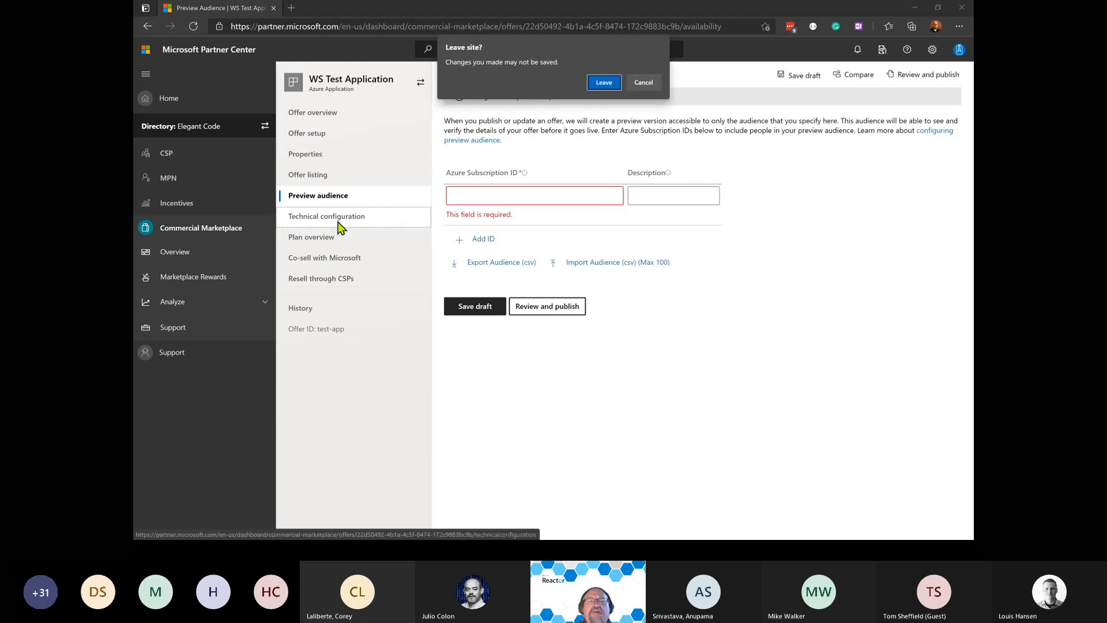
pyautogui.click(604, 83)
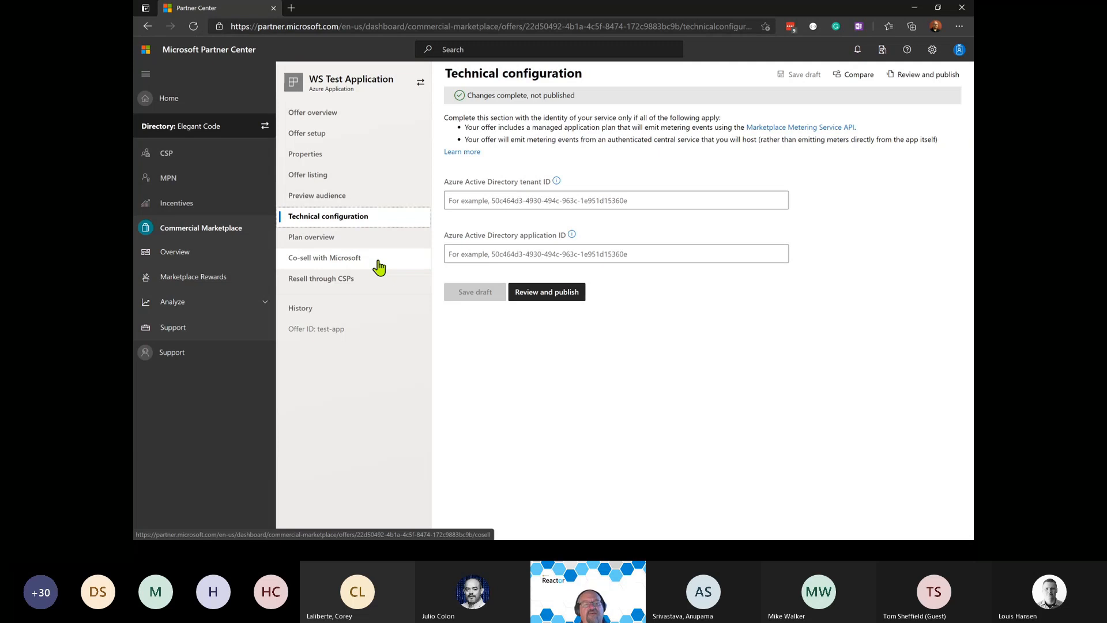
# Go to the WS Test Application's Plan overview, which lists no plans yet.
pyautogui.hotkey('ctrl', '2')
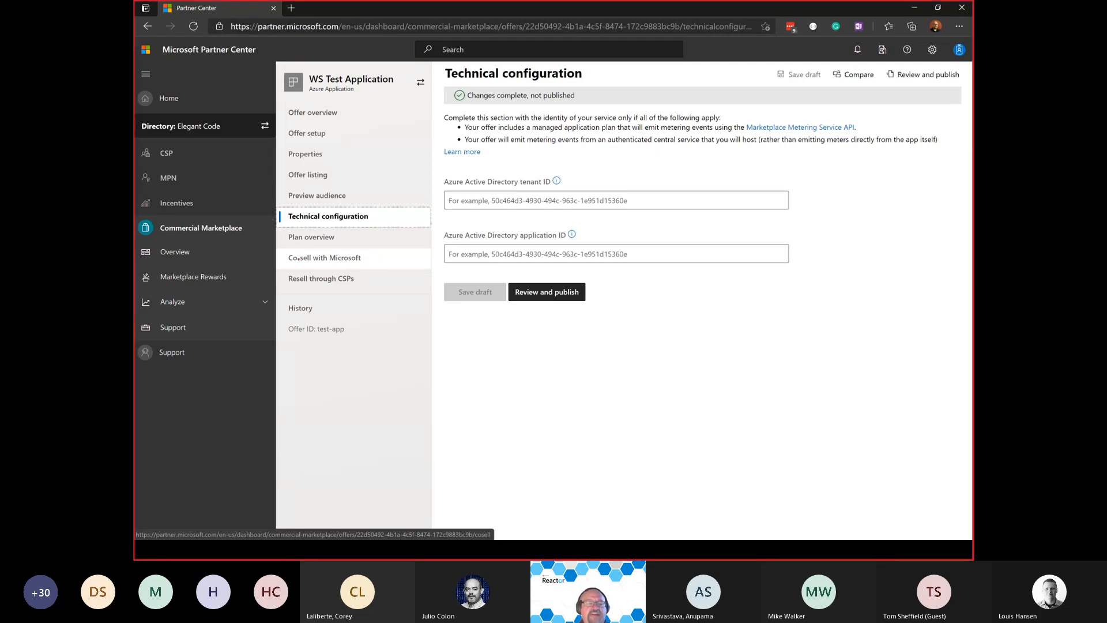
pyautogui.moveTo(278, 248); pyautogui.dragTo(390, 294)
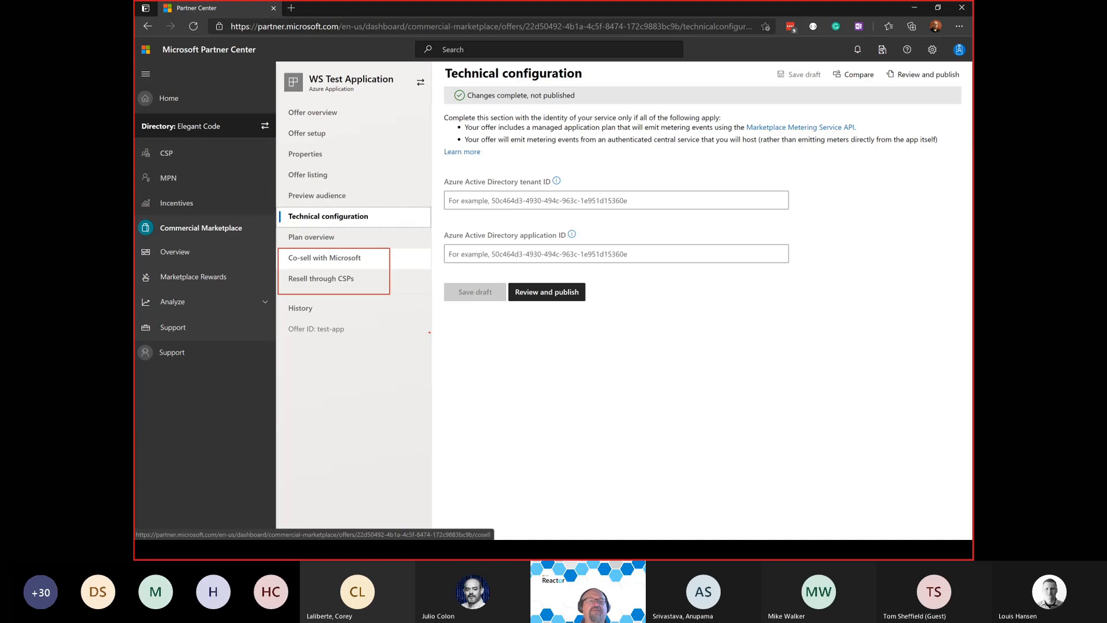
pyautogui.press('Escape')
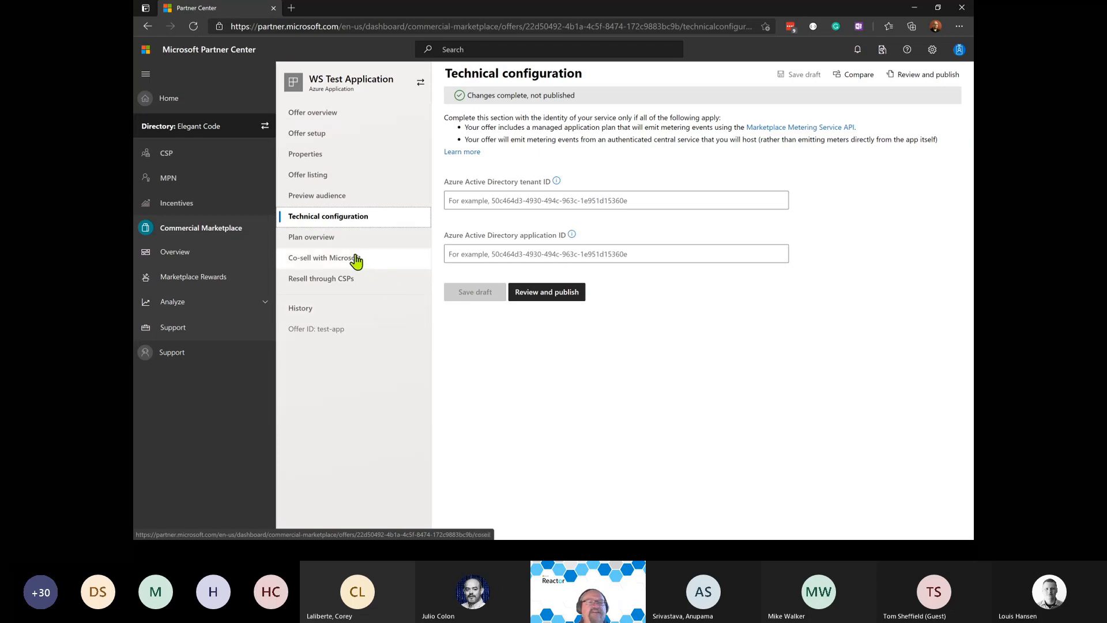
pyautogui.click(325, 238)
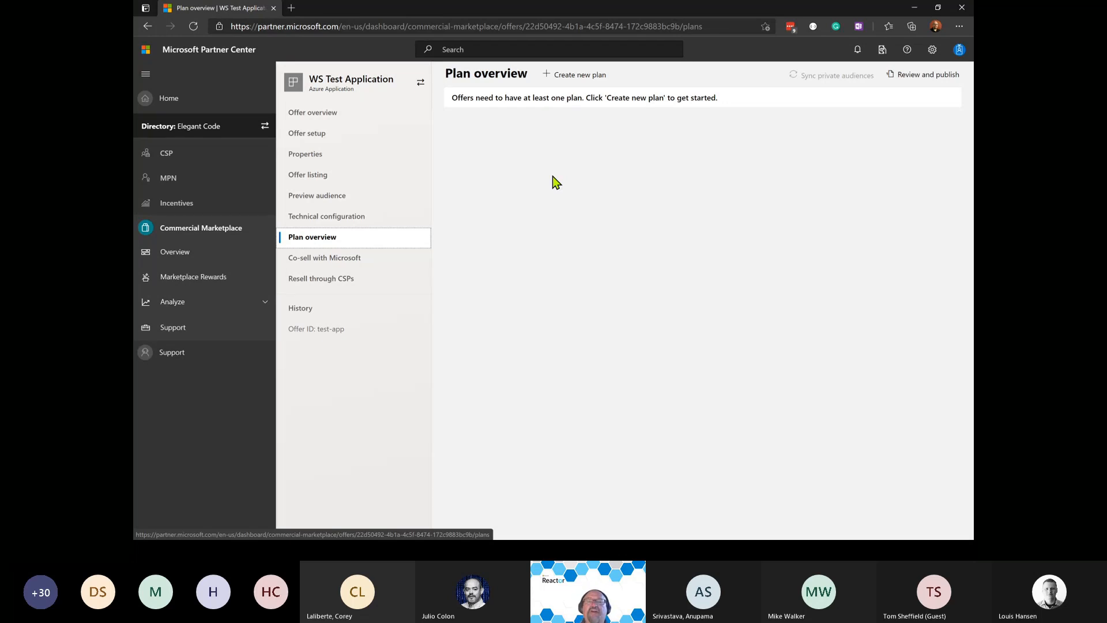
# Create a new plan with plan ID 'silver-plan' and plan name 'Silver'.
pyautogui.click(582, 75)
pyautogui.click(510, 257)
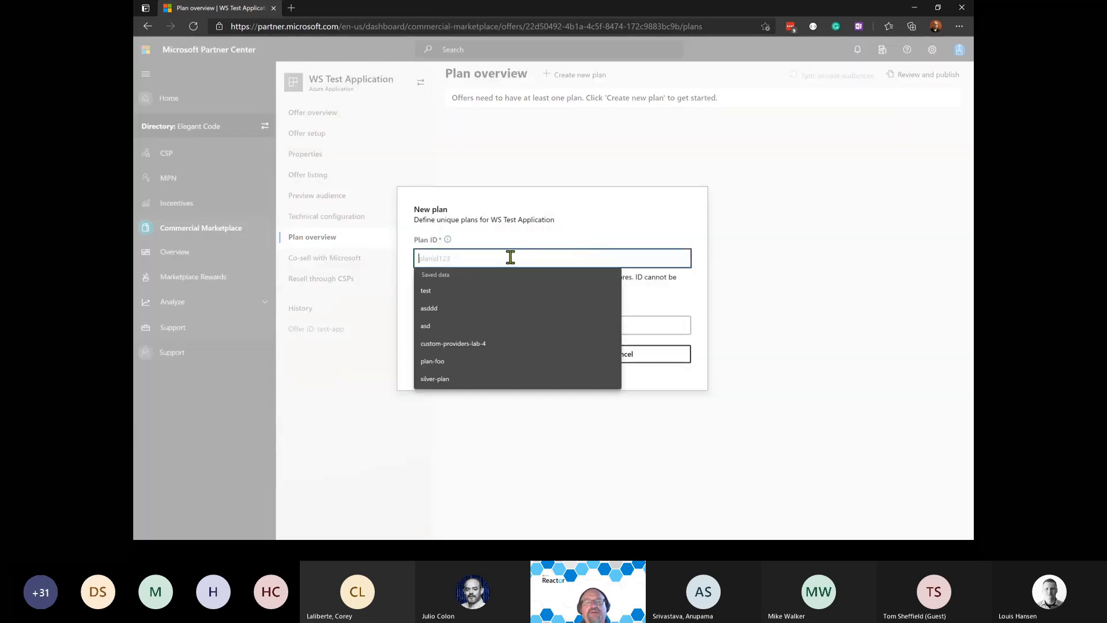
pyautogui.write('plan1')
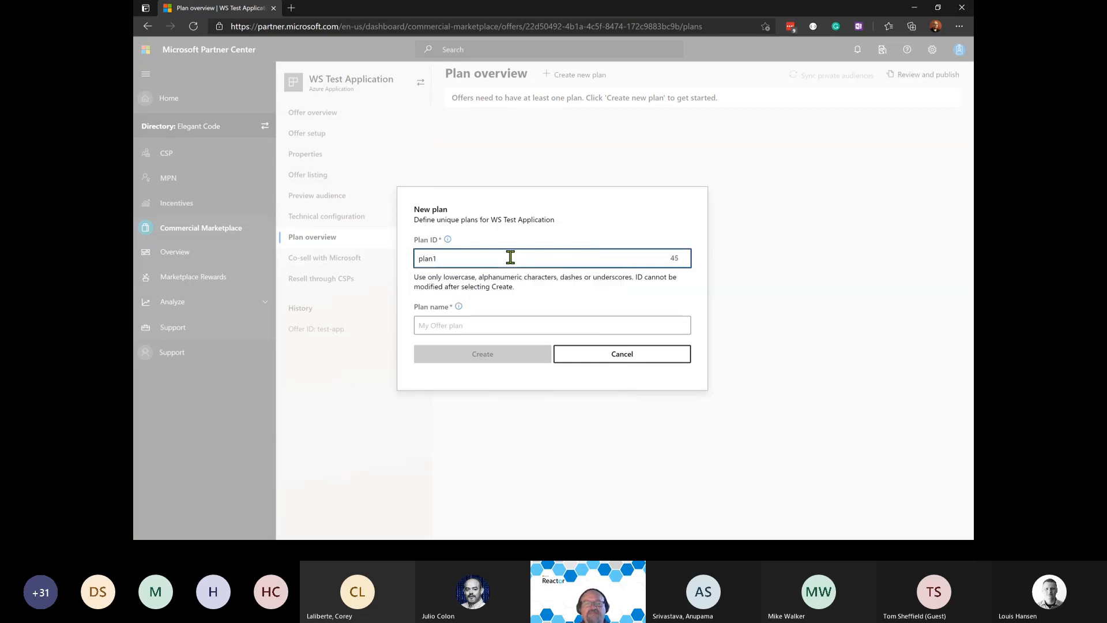
pyautogui.press('Tab')
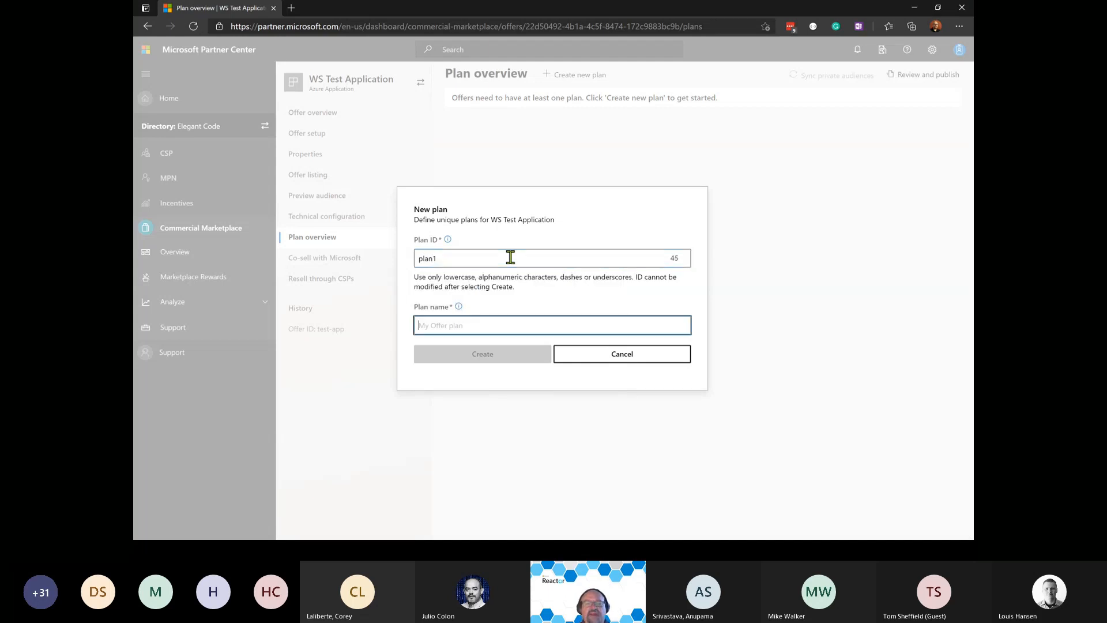
pyautogui.write('Silver')
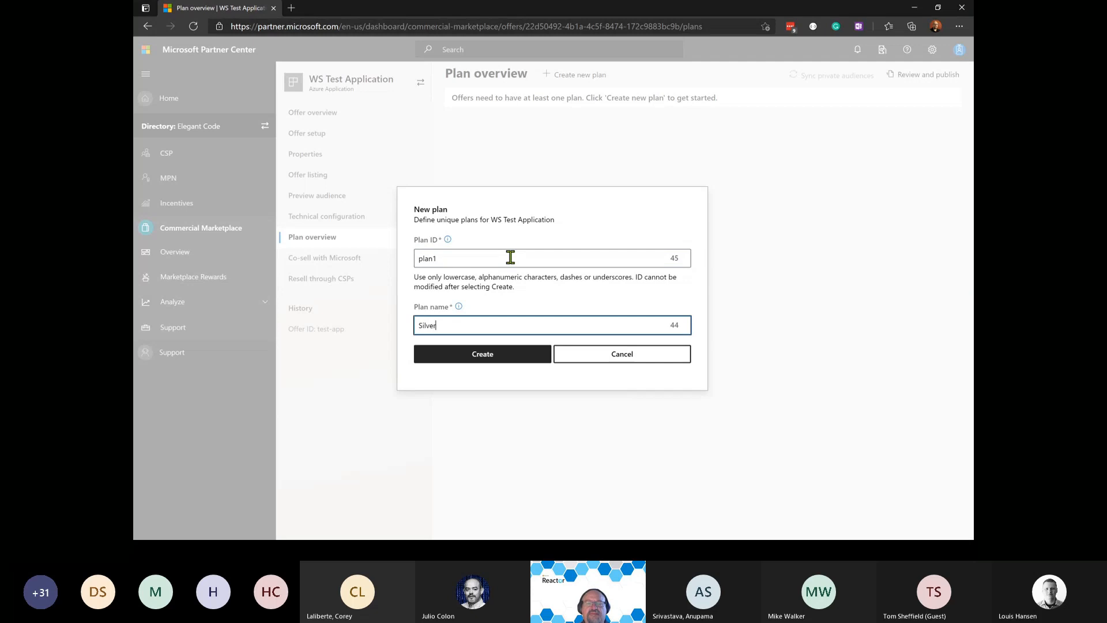
pyautogui.hotkey('shift', 'Tab')
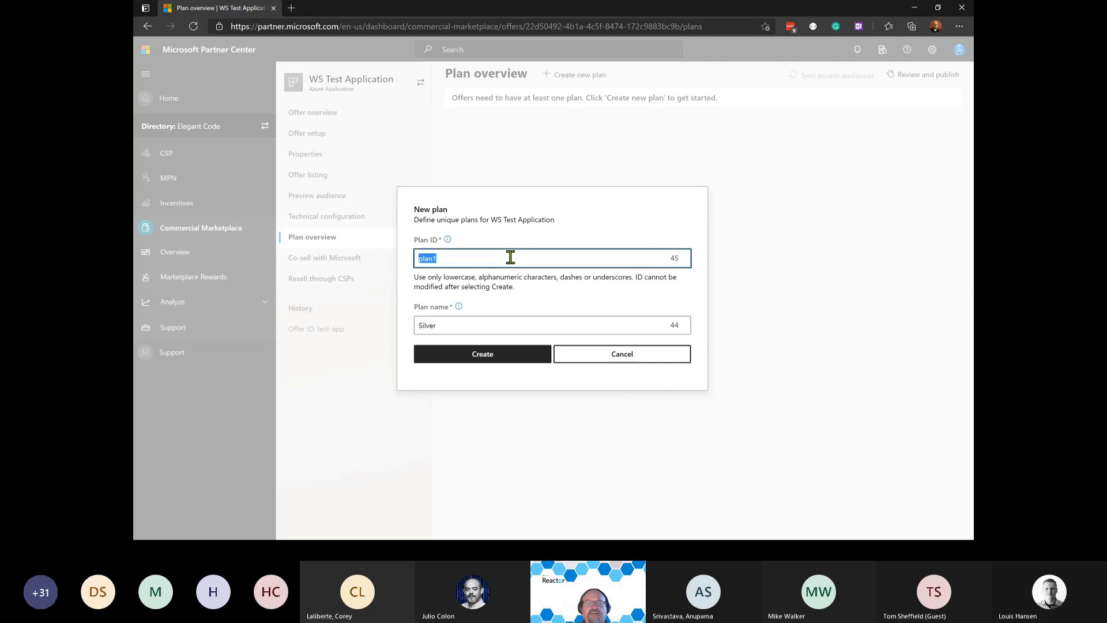
pyautogui.write('silve')
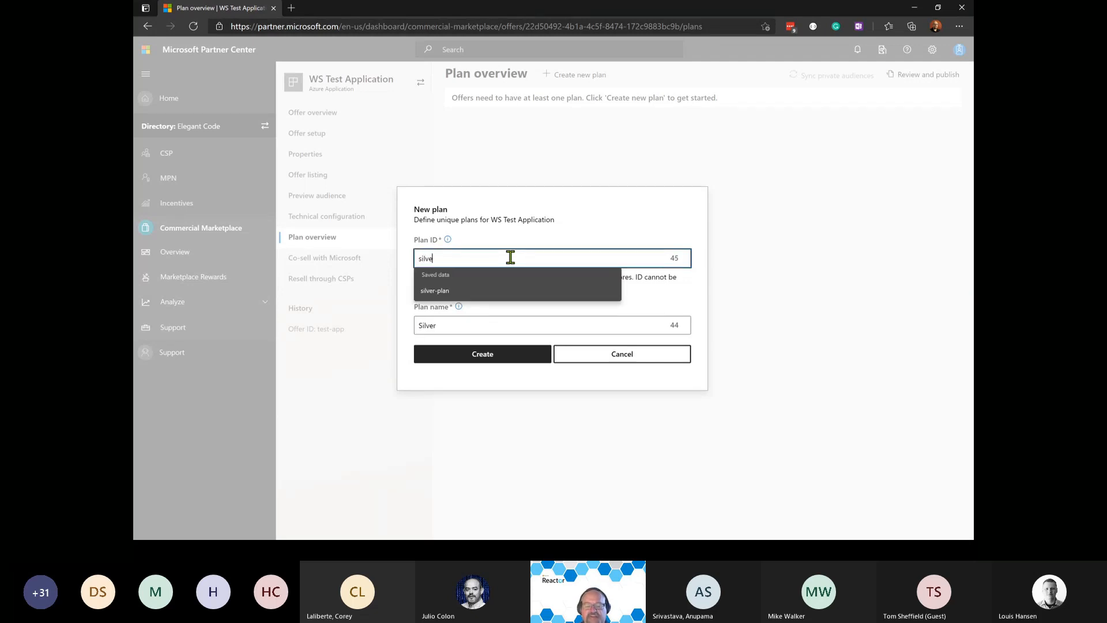
pyautogui.write('r-plan')
pyautogui.press('Tab')
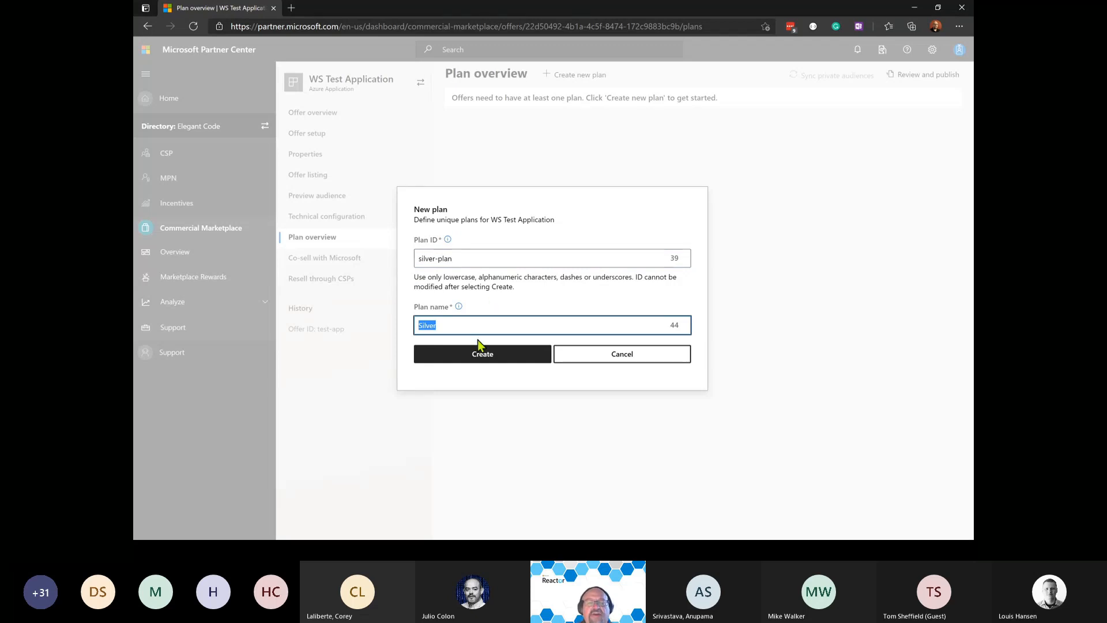
pyautogui.click(477, 357)
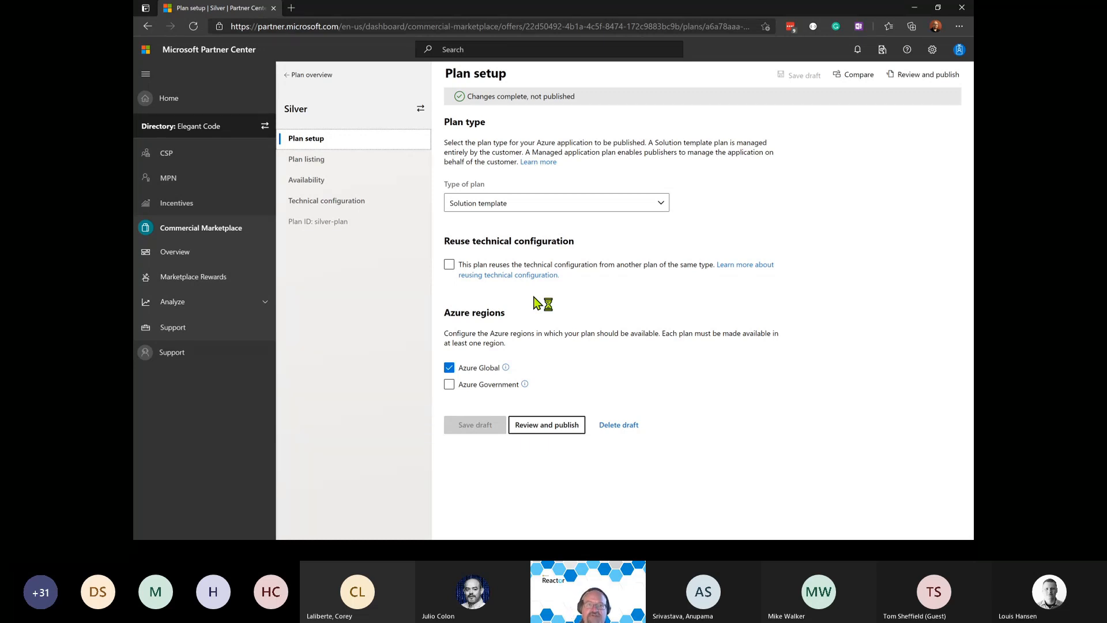
# Show the plan type options on the Silver plan's setup page.
pyautogui.click(660, 205)
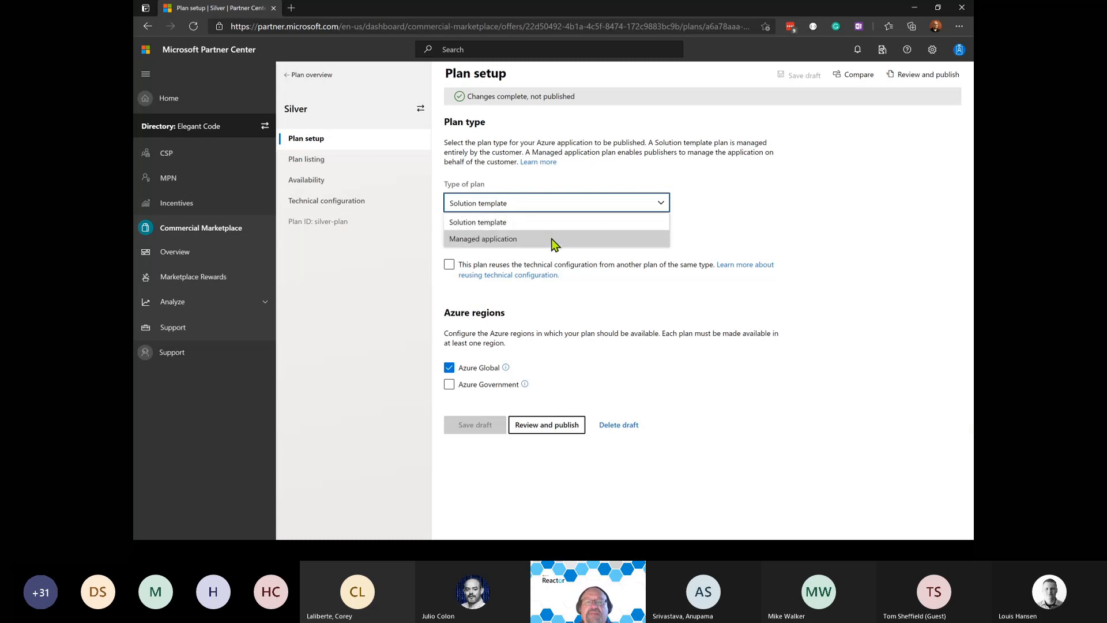
# Save the Silver plan as a Managed application draft, not reusing another plan's technical configuration.
pyautogui.click(494, 244)
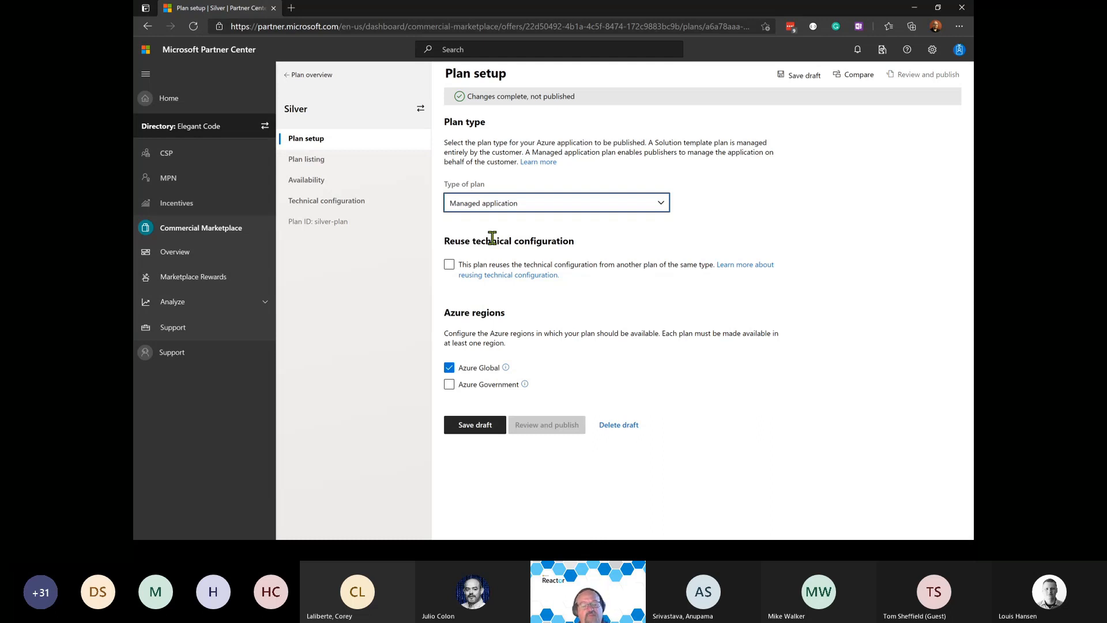
pyautogui.moveTo(442, 238); pyautogui.dragTo(575, 245)
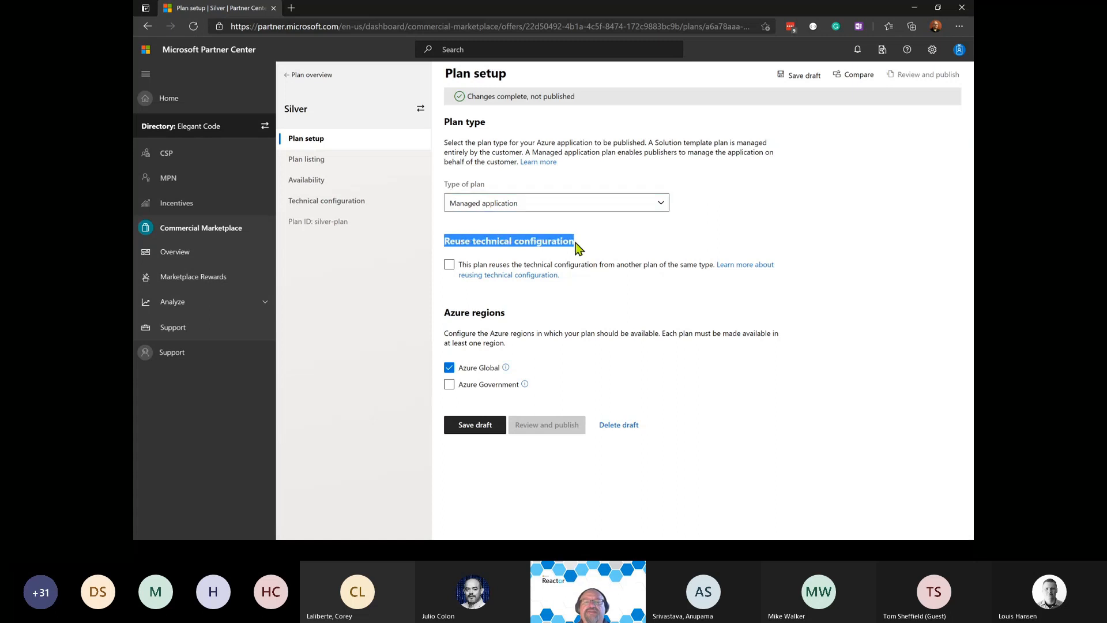
pyautogui.click(553, 242)
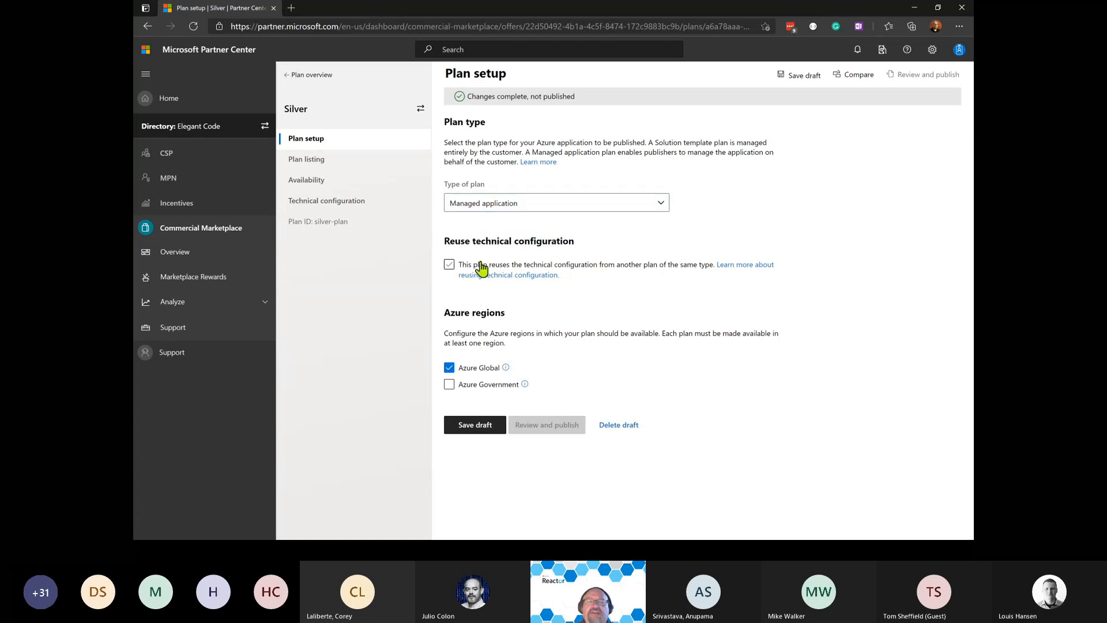
pyautogui.click(458, 266)
pyautogui.click(452, 267)
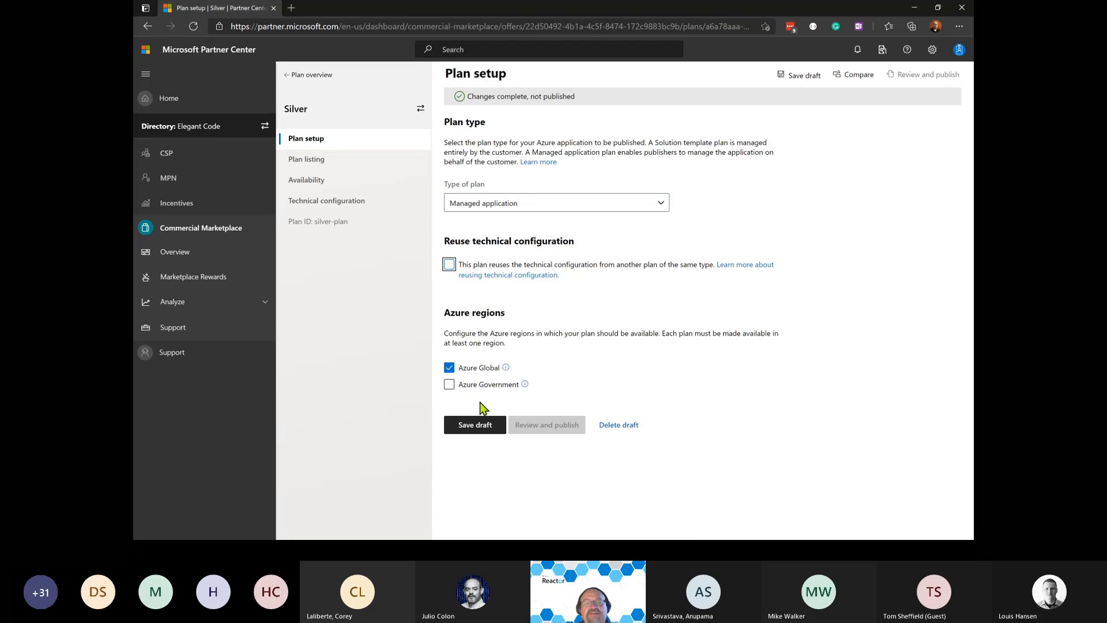
pyautogui.click(476, 424)
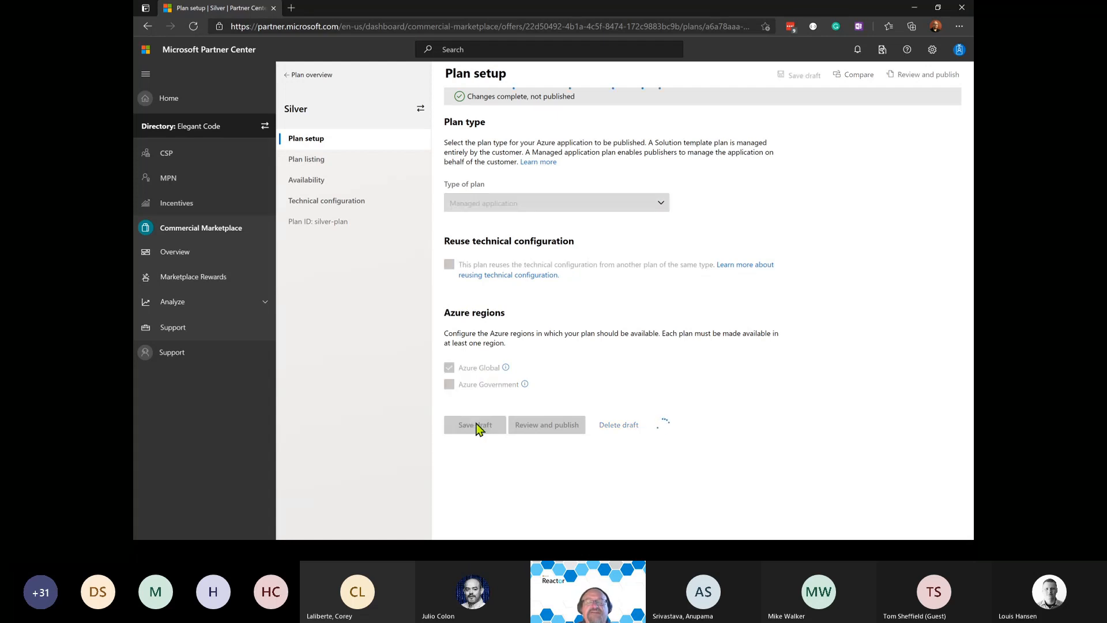
pyautogui.click(343, 166)
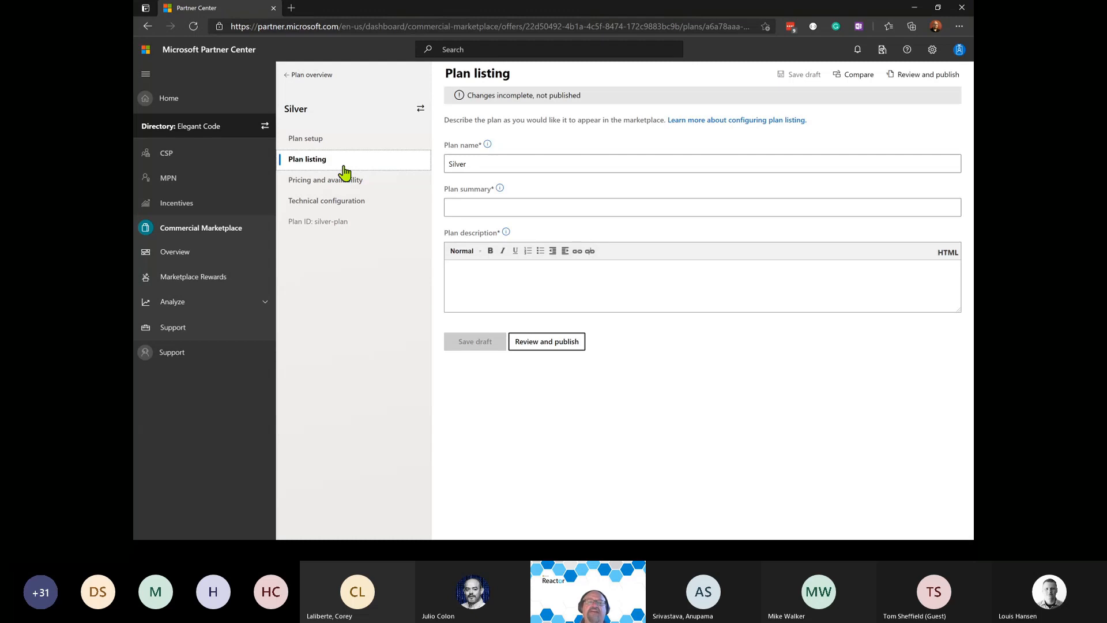
# Give the plan listing summary 'Silver summary' and description 'Silver Description', and save the draft.
pyautogui.click(479, 207)
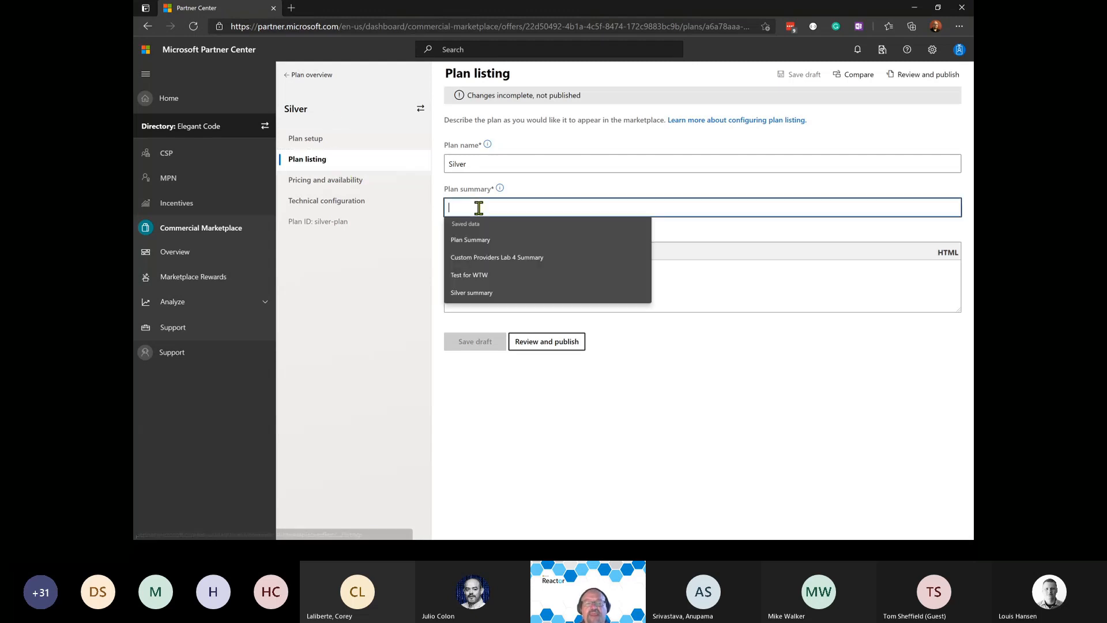
pyautogui.write('Si')
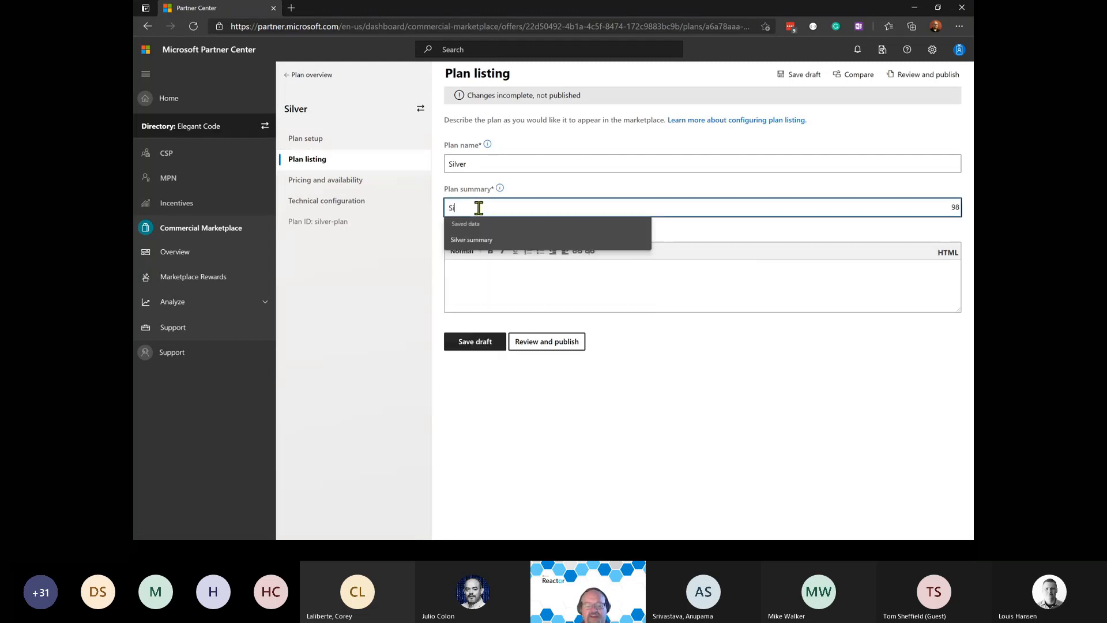
pyautogui.write('lver summary')
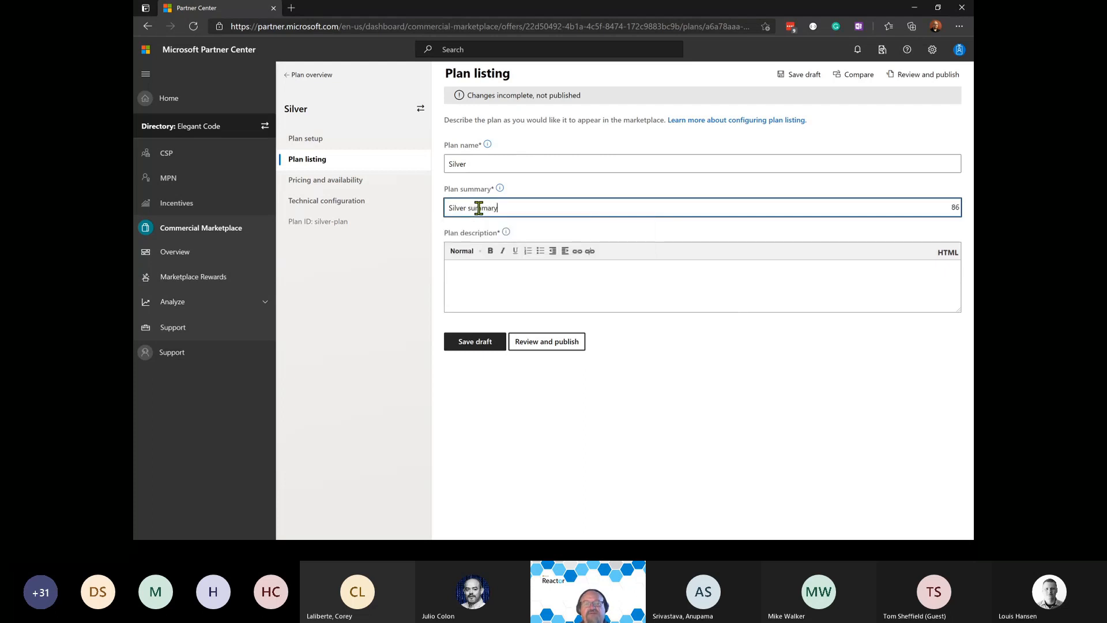
pyautogui.write('S')
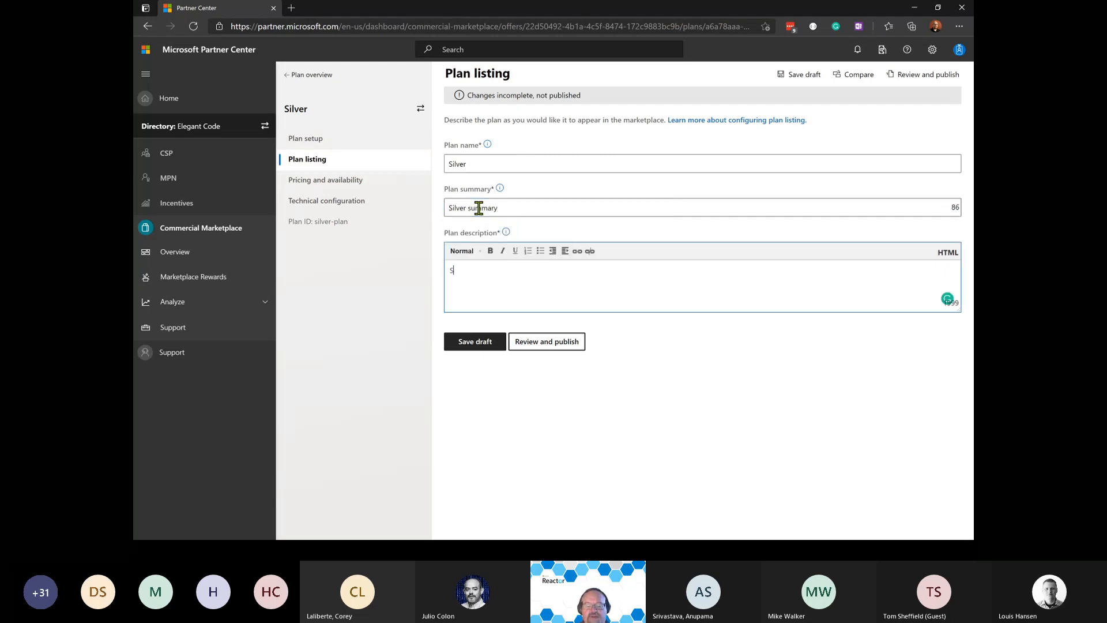
pyautogui.write('ulver Descitpio')
pyautogui.press('BackSpace')
pyautogui.press('BackSpace')
pyautogui.press('BackSpace')
pyautogui.press('BackSpace')
pyautogui.press('BackSpace')
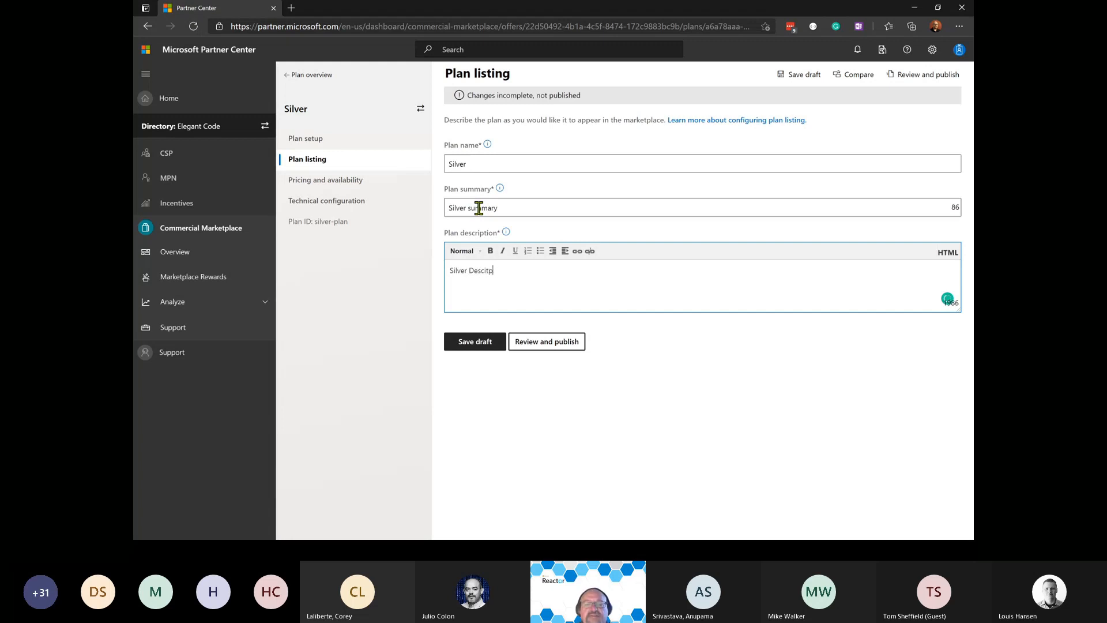
pyautogui.write('criptio')
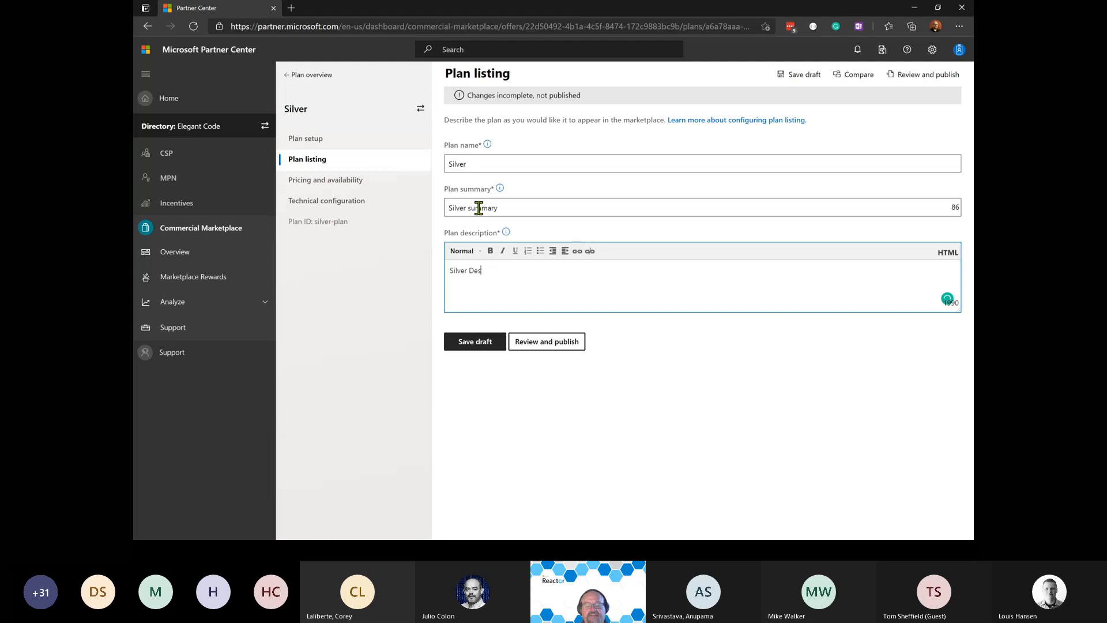
pyautogui.write('n')
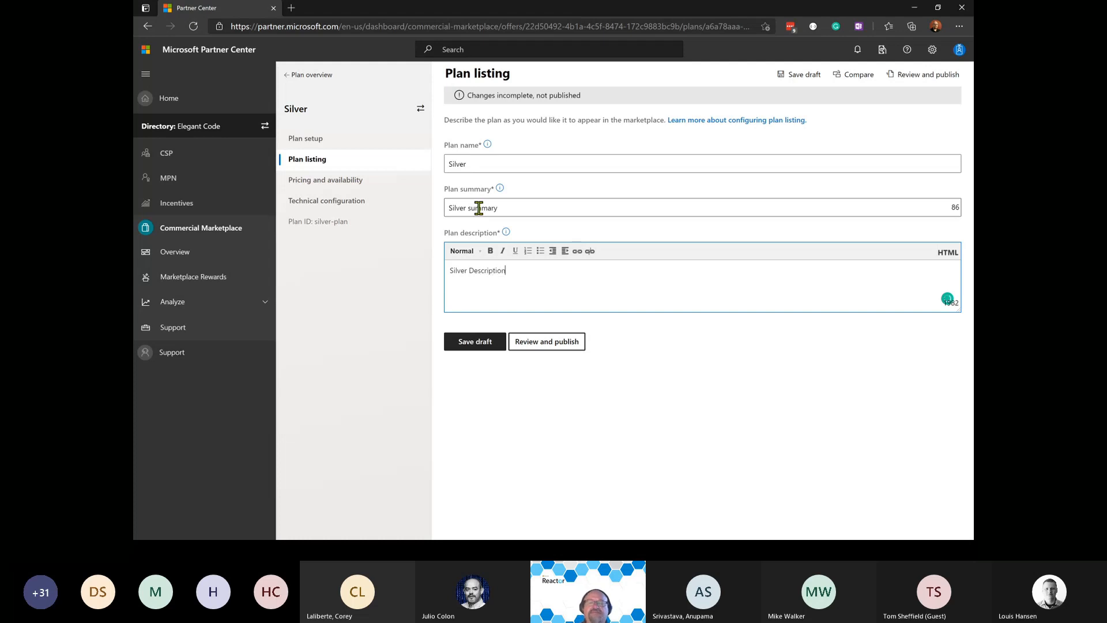
pyautogui.click(479, 340)
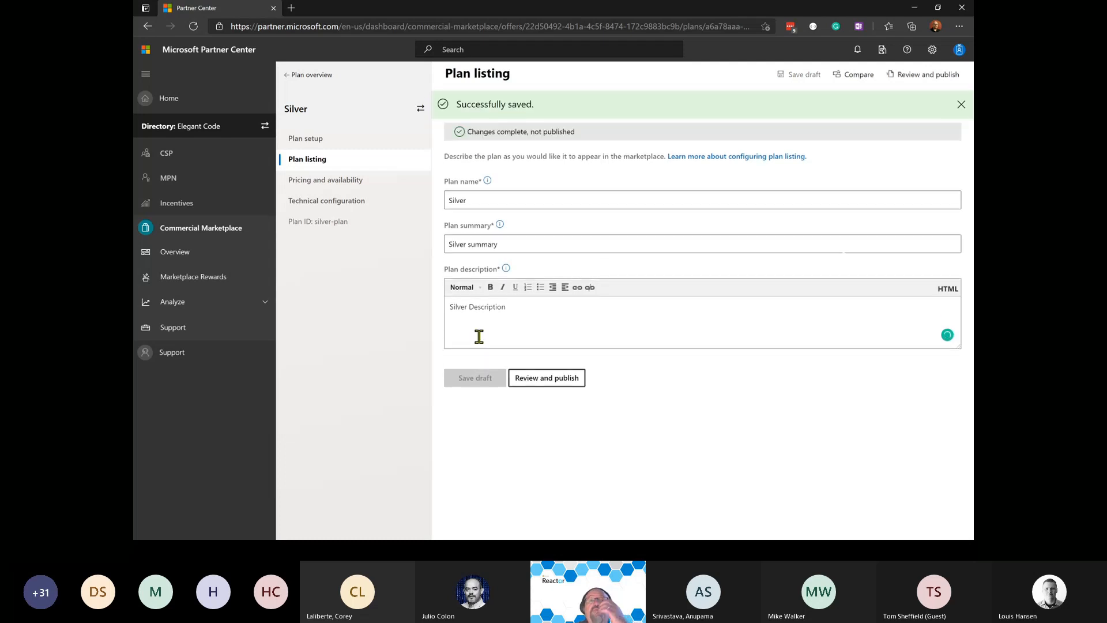
pyautogui.click(336, 184)
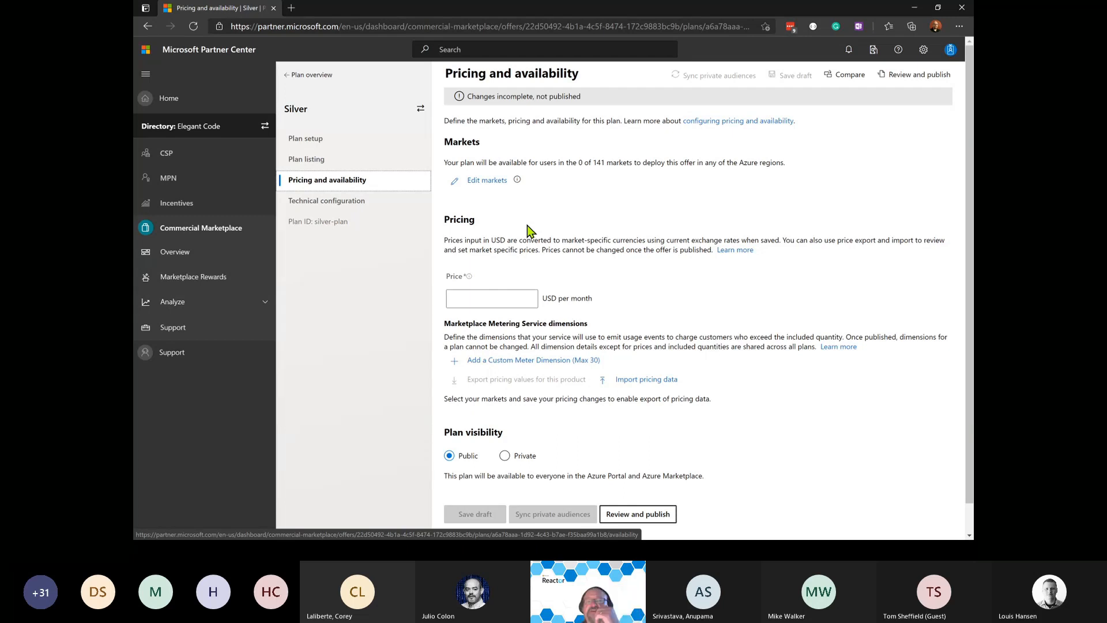
# Make the Silver plan available only in the United States market.
pyautogui.click(487, 180)
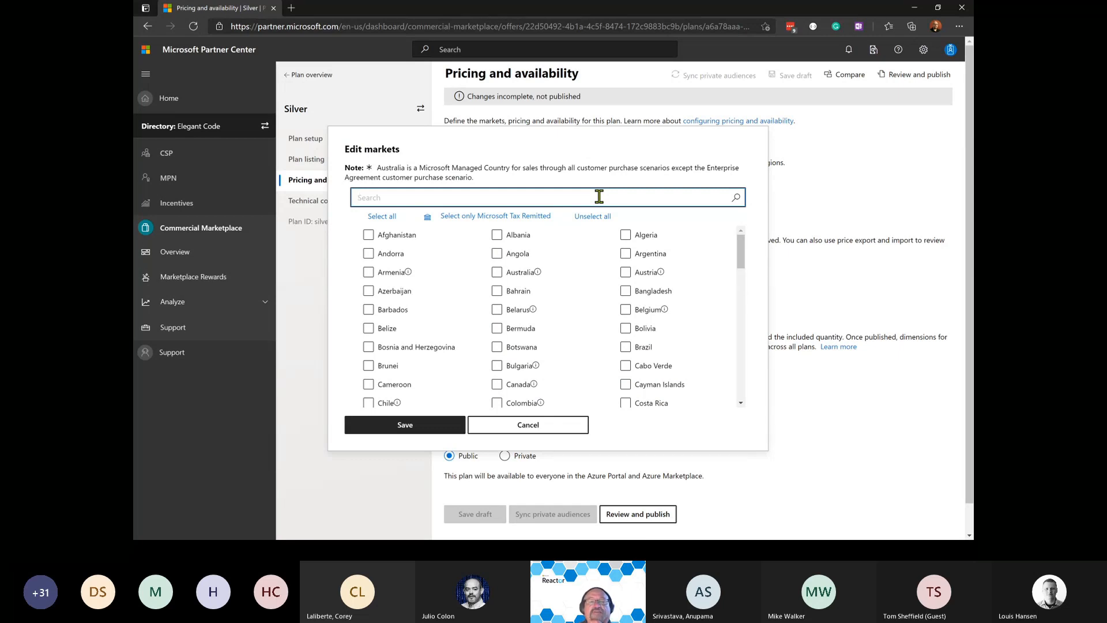
pyautogui.write('states')
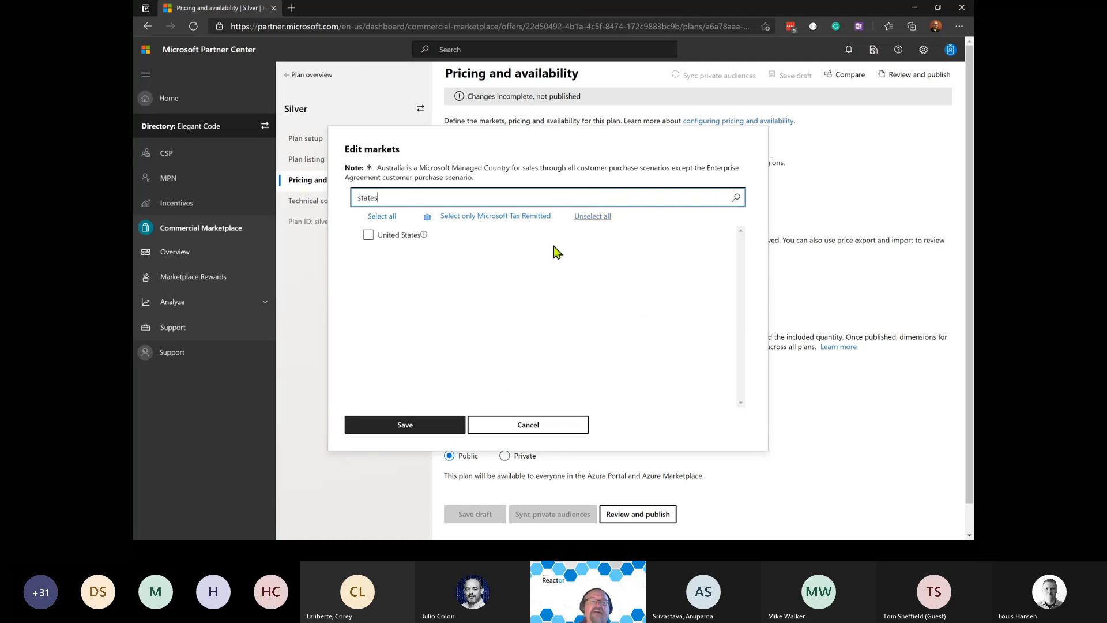
pyautogui.click(368, 237)
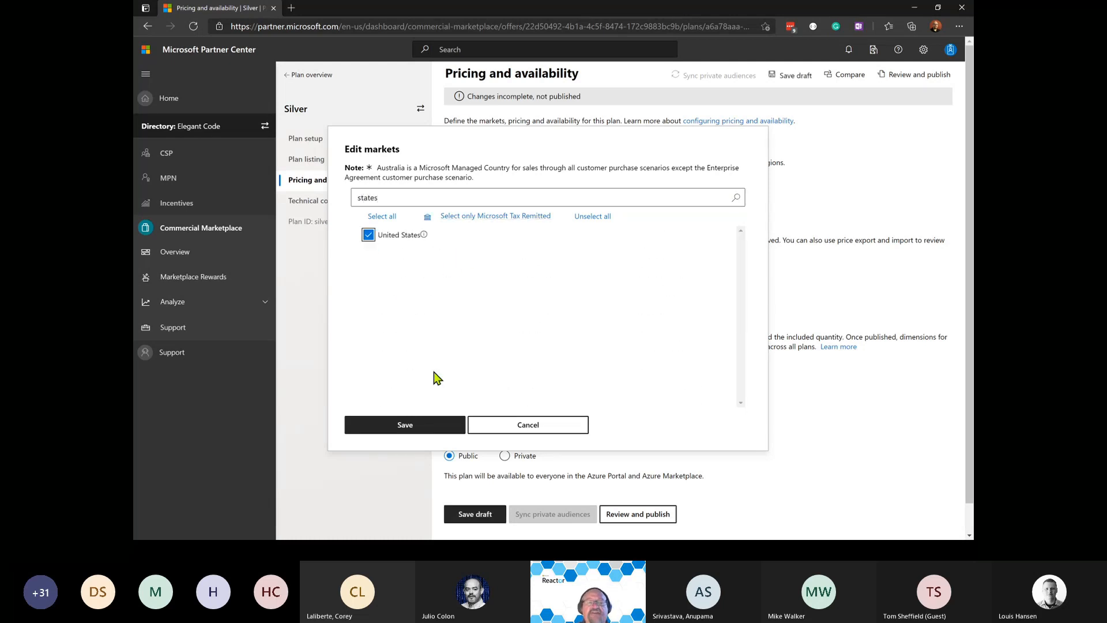
pyautogui.click(438, 430)
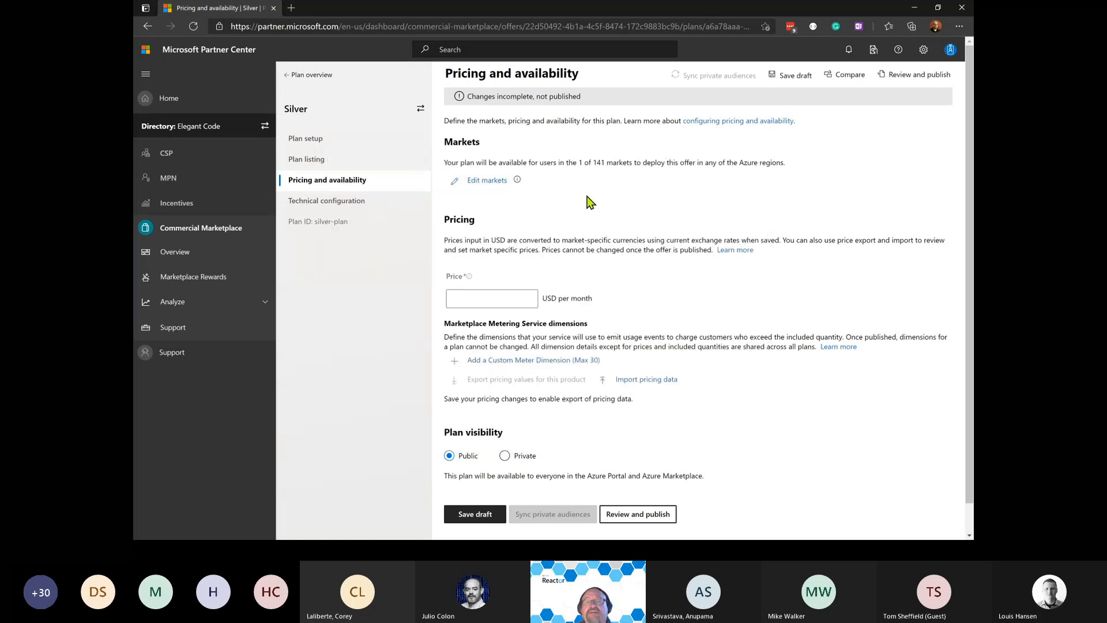
pyautogui.click(489, 298)
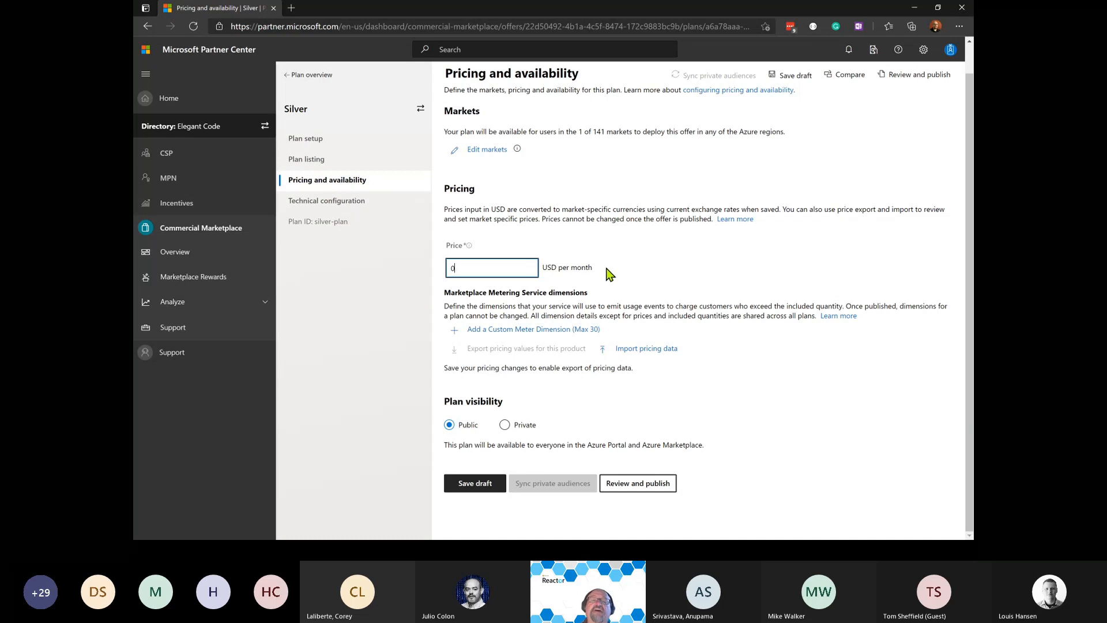
# Leave the price at 0 USD per month, highlighting the USD per month label for emphasis.
pyautogui.moveTo(608, 272); pyautogui.dragTo(545, 276)
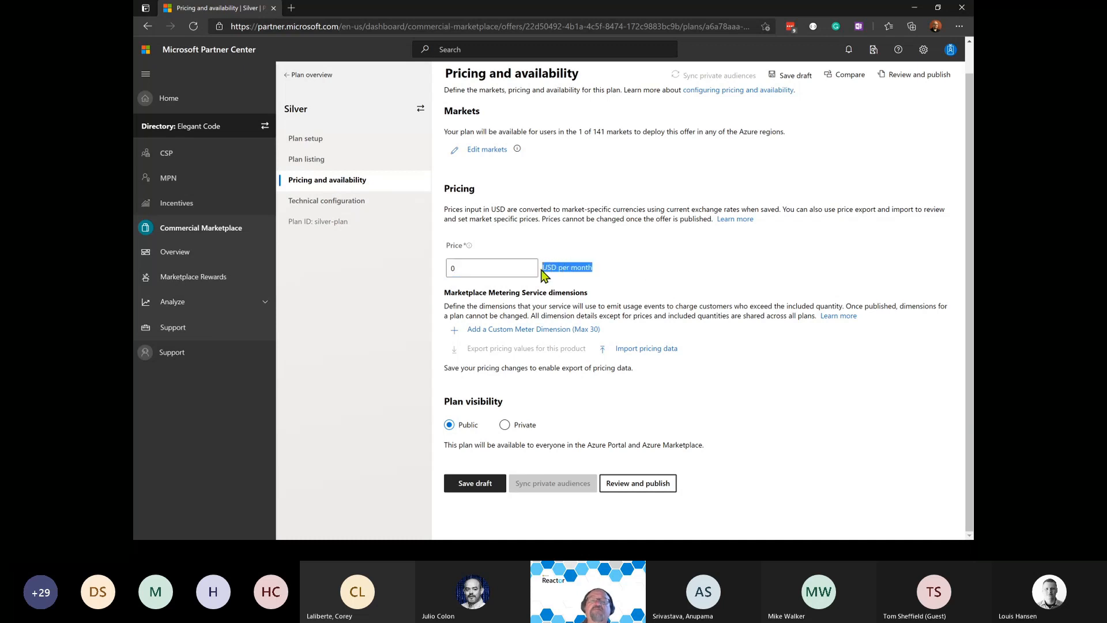
pyautogui.click(596, 271)
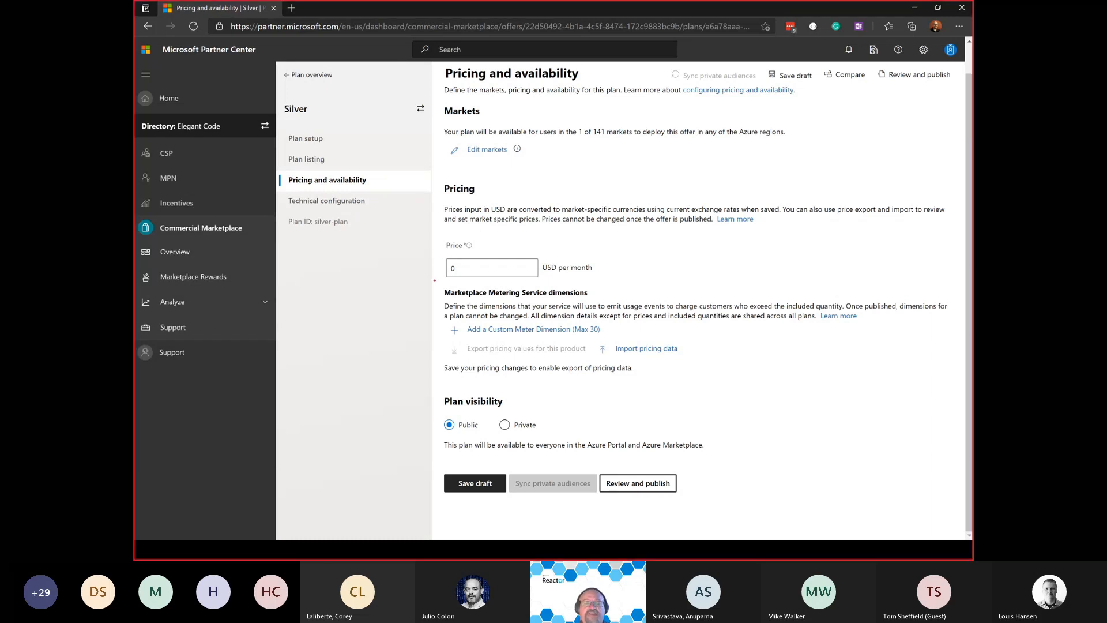
pyautogui.moveTo(434, 285); pyautogui.dragTo(702, 360)
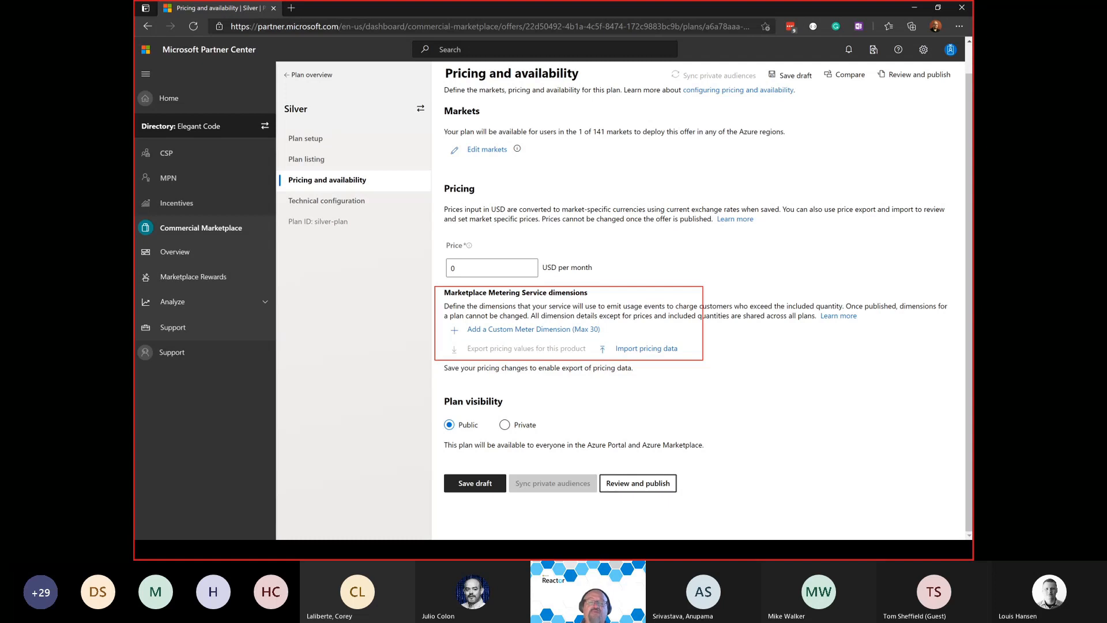
pyautogui.press('Escape')
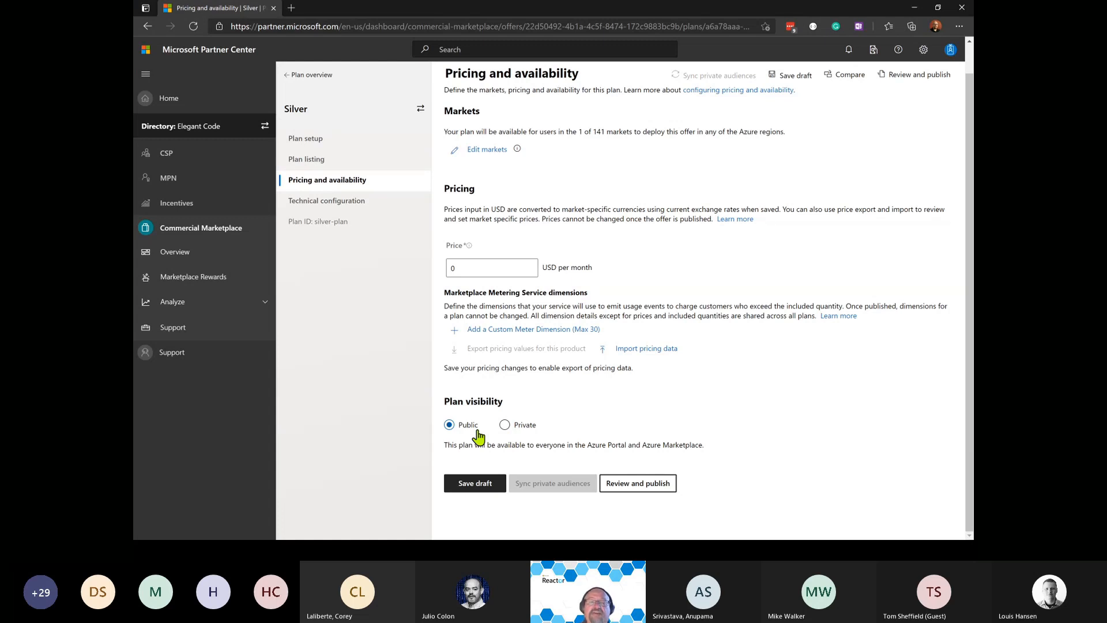
# Set plan visibility to Private and select the empty Azure Subscription ID field.
pyautogui.click(506, 426)
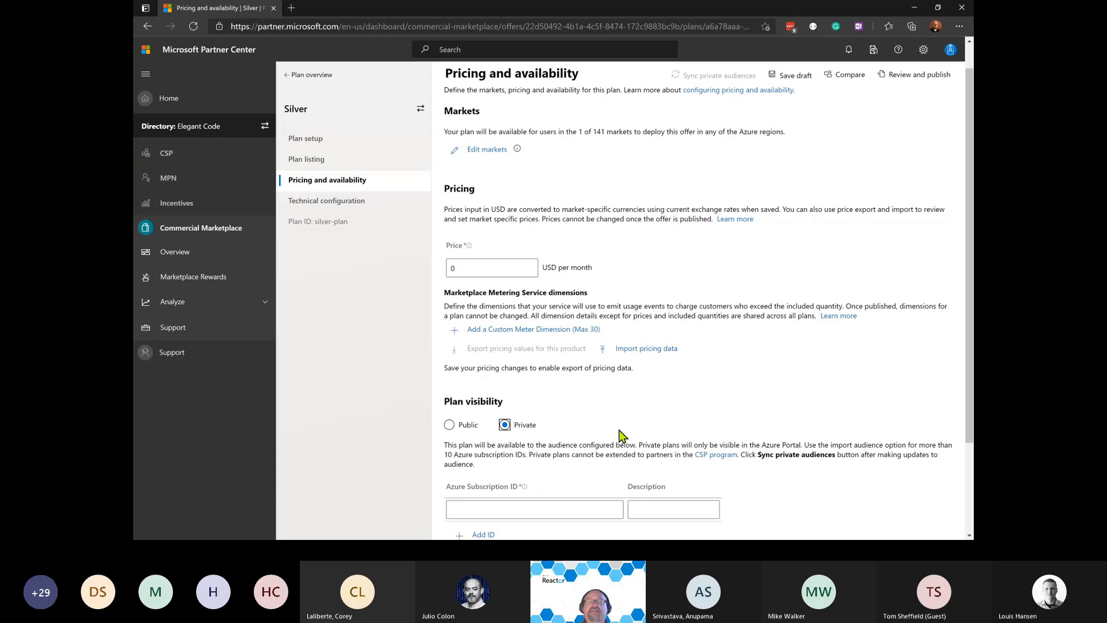
pyautogui.scroll(-2, 619, 431)
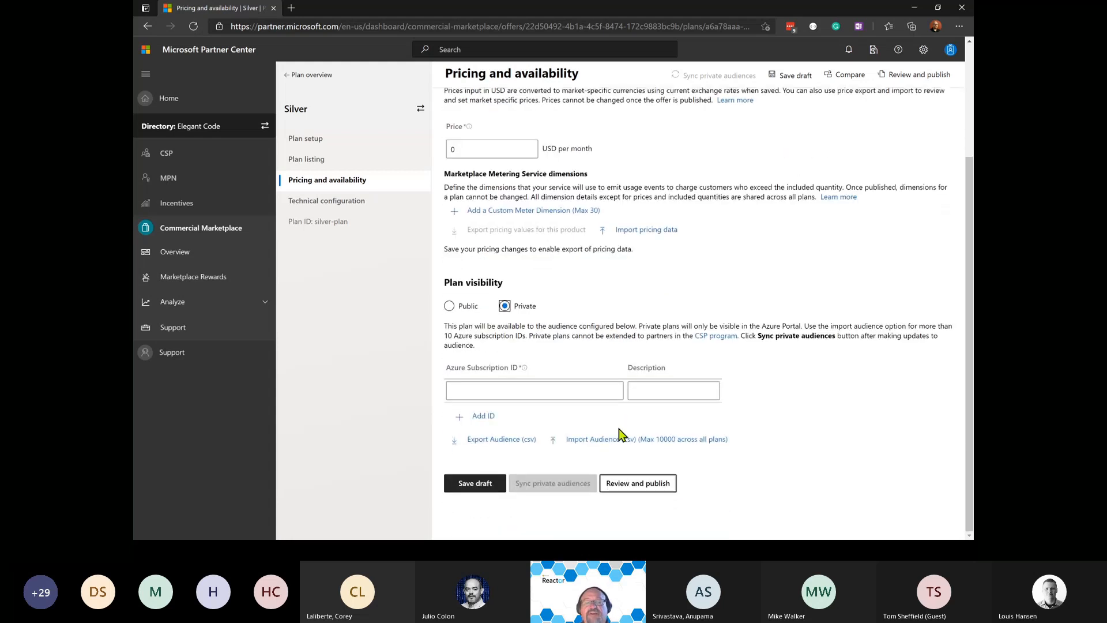
pyautogui.click(580, 392)
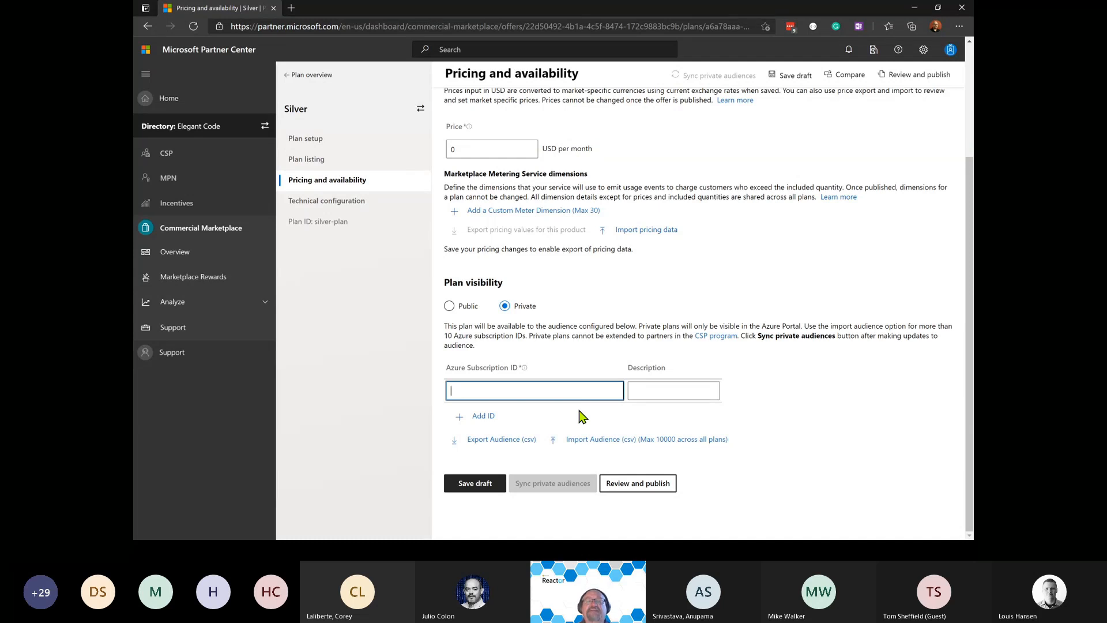
# Enter a trial price of 1000, then delete it so the price stays 0 USD per month.
pyautogui.click(463, 151)
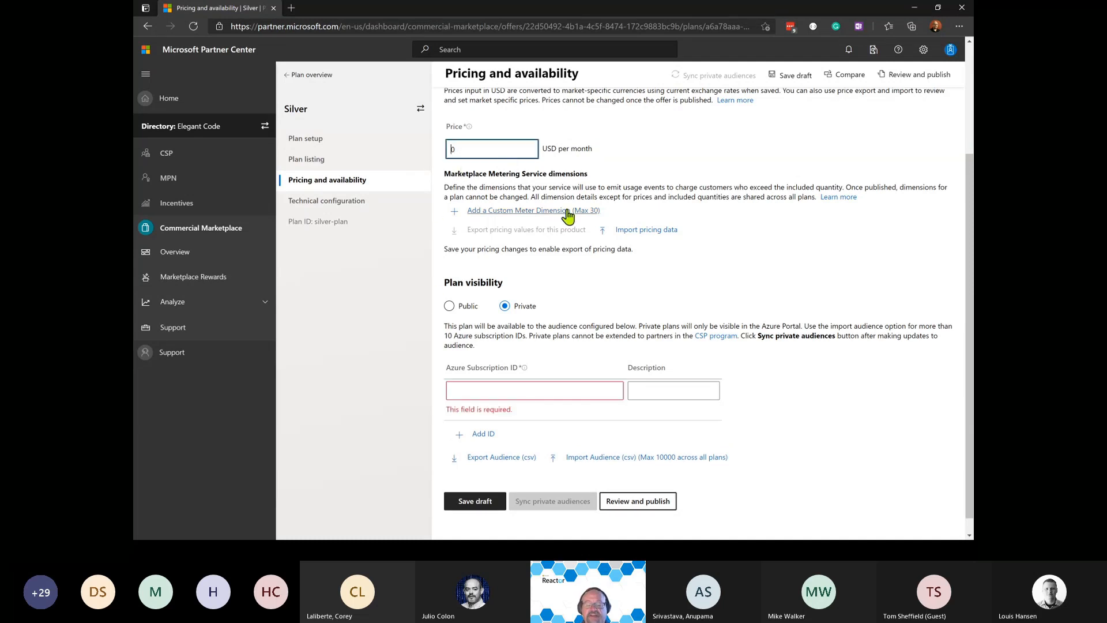
pyautogui.write('10000')
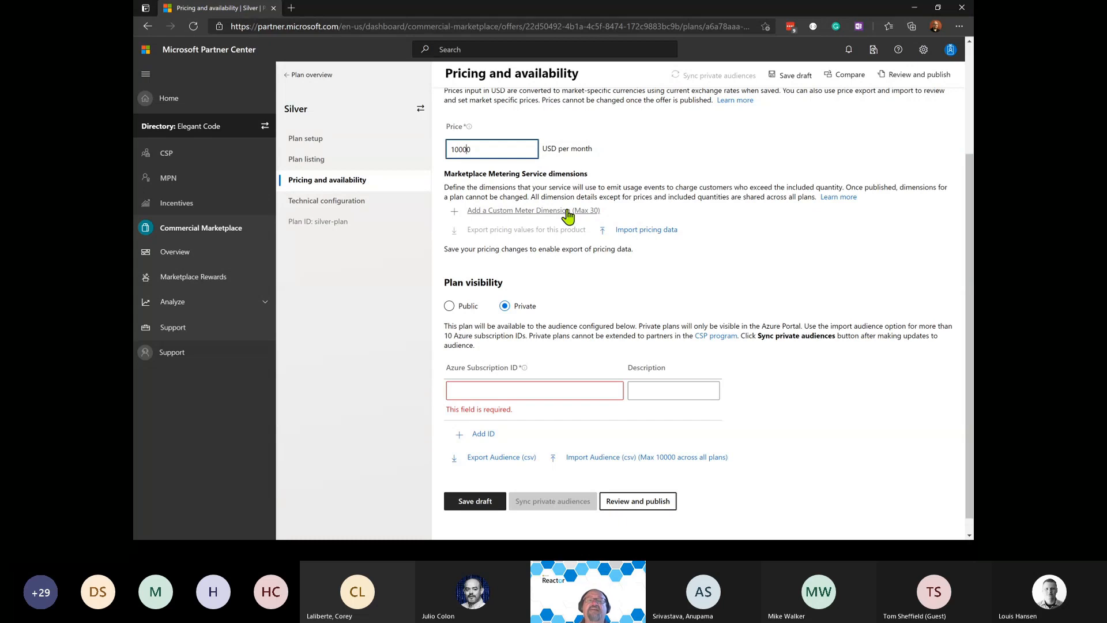
pyautogui.hotkey('shift', 'Home')
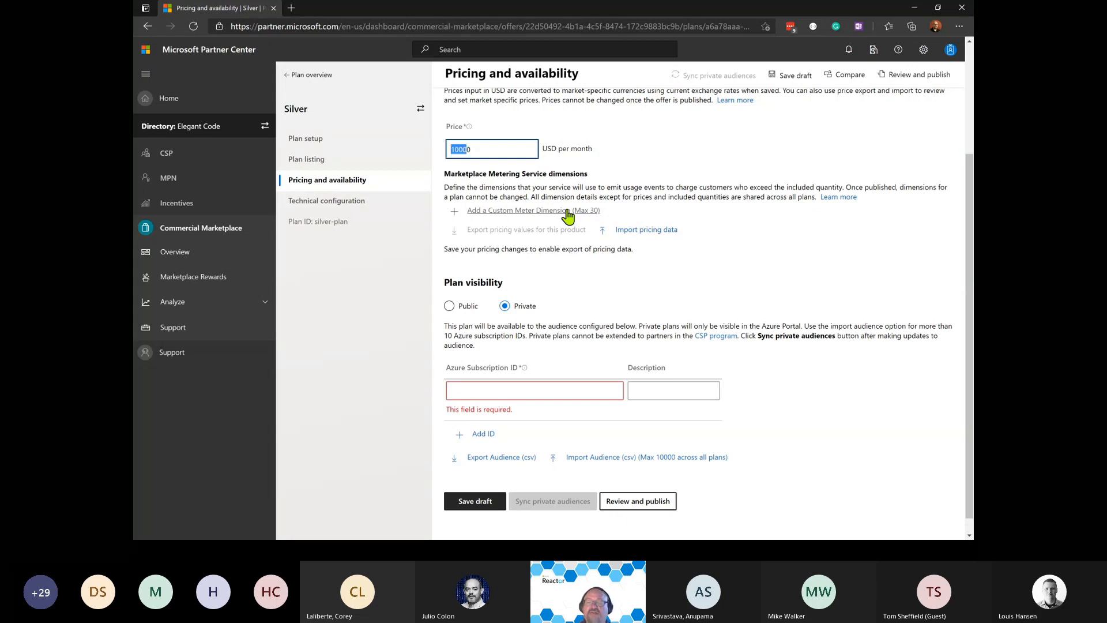
pyautogui.press('BackSpace')
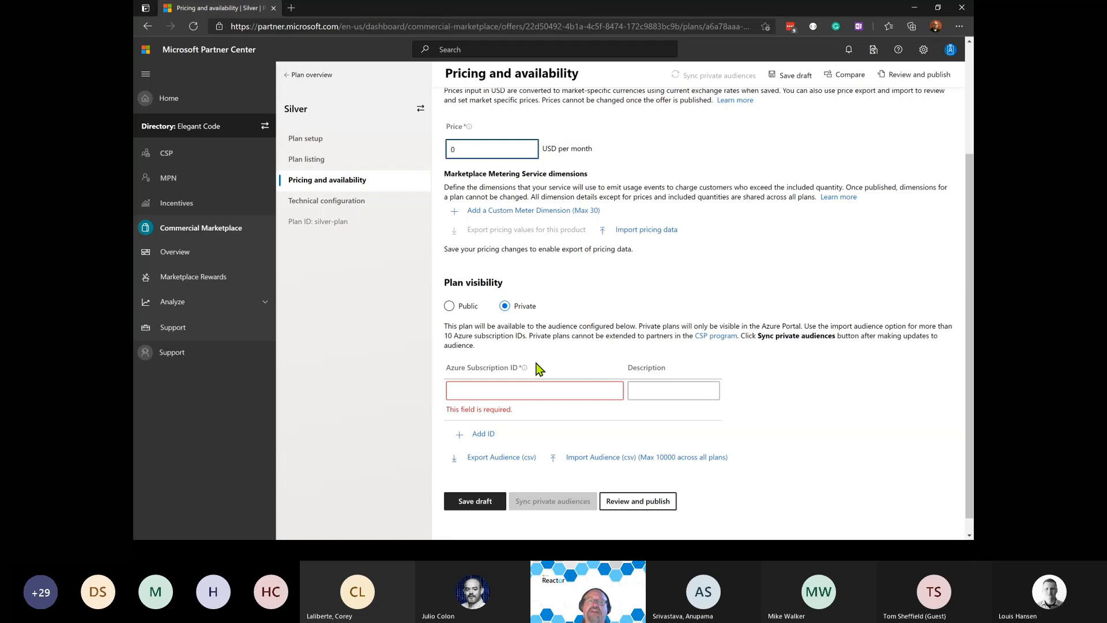
# Step through the audience subscription ID and description fields, leaving them empty.
pyautogui.click(577, 392)
pyautogui.click(660, 393)
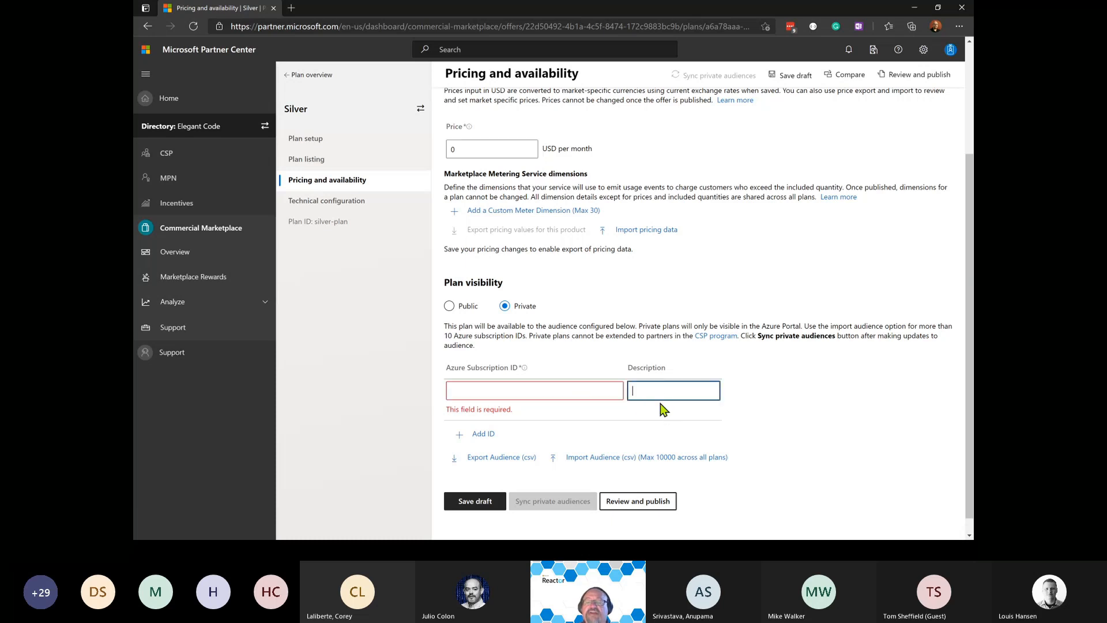
pyautogui.click(758, 498)
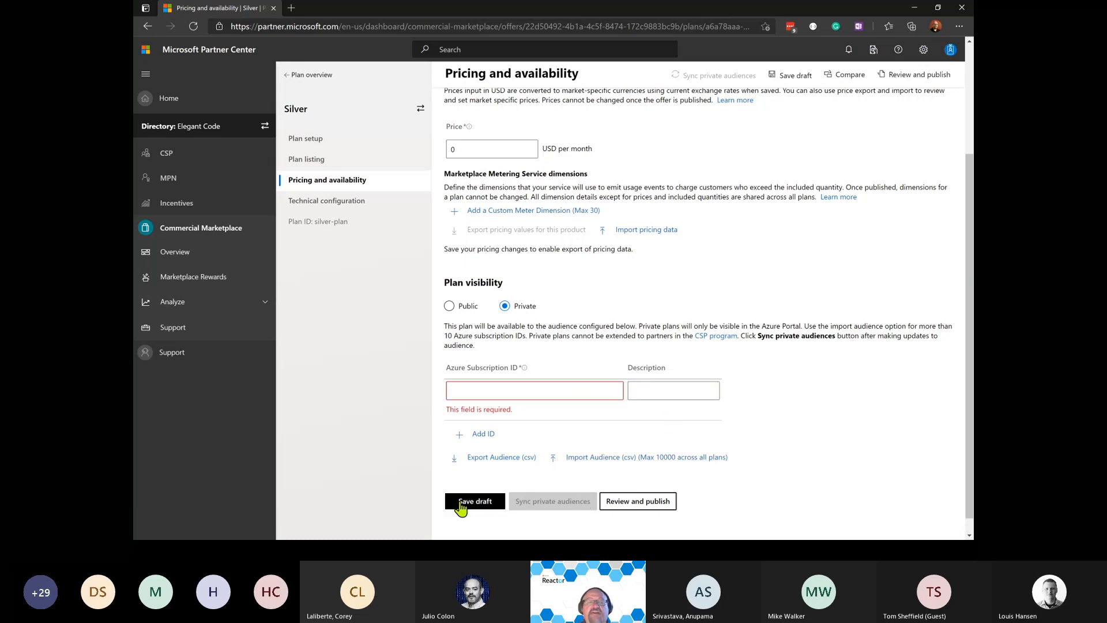
pyautogui.click(357, 203)
# Leave the page without saving and scroll to the deployment mode and authorization fields.
pyautogui.click(604, 83)
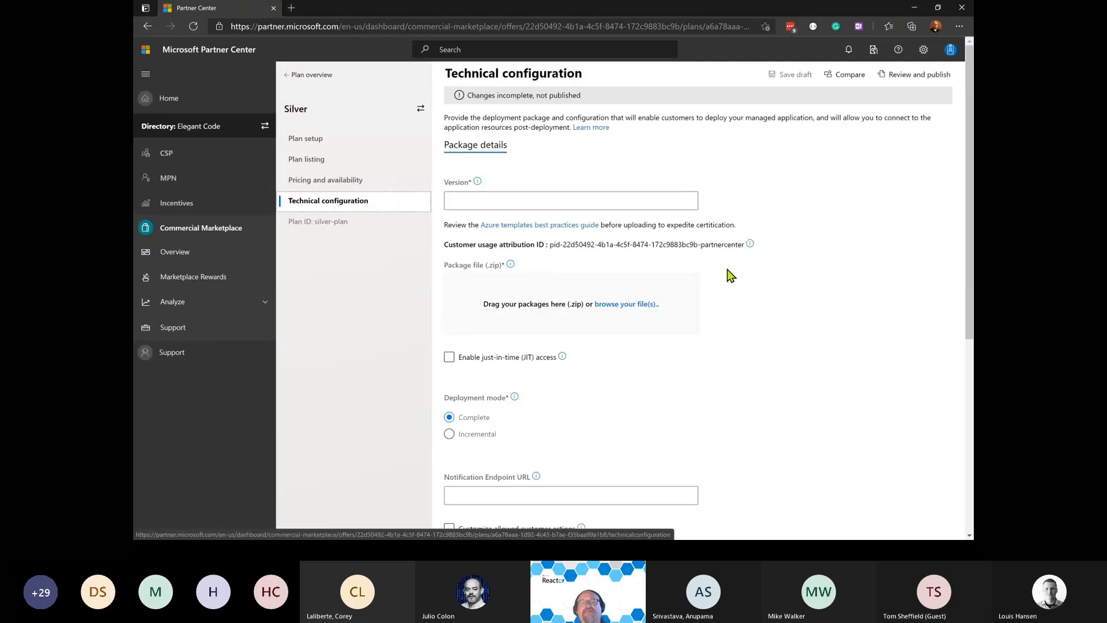
pyautogui.scroll(-5, 725, 264)
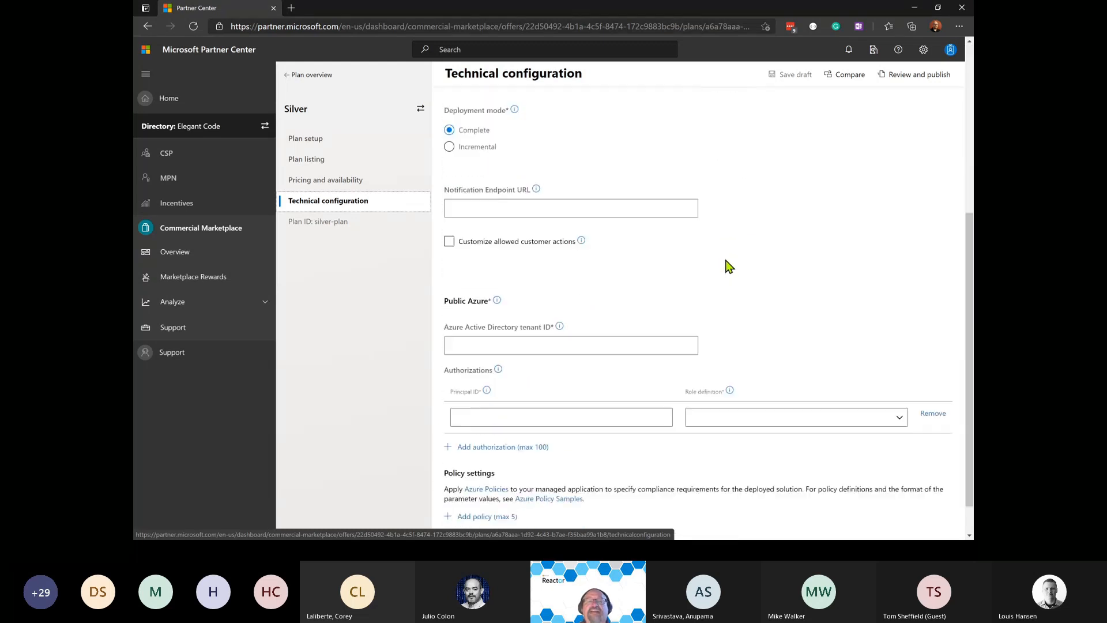
pyautogui.scroll(-1, 728, 265)
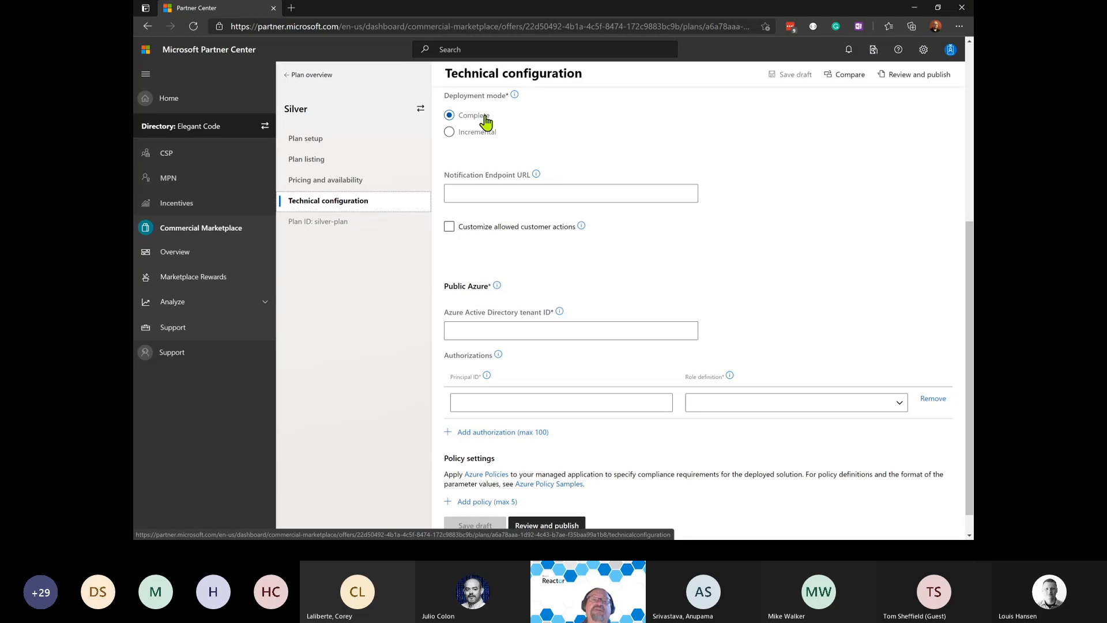
pyautogui.click(477, 133)
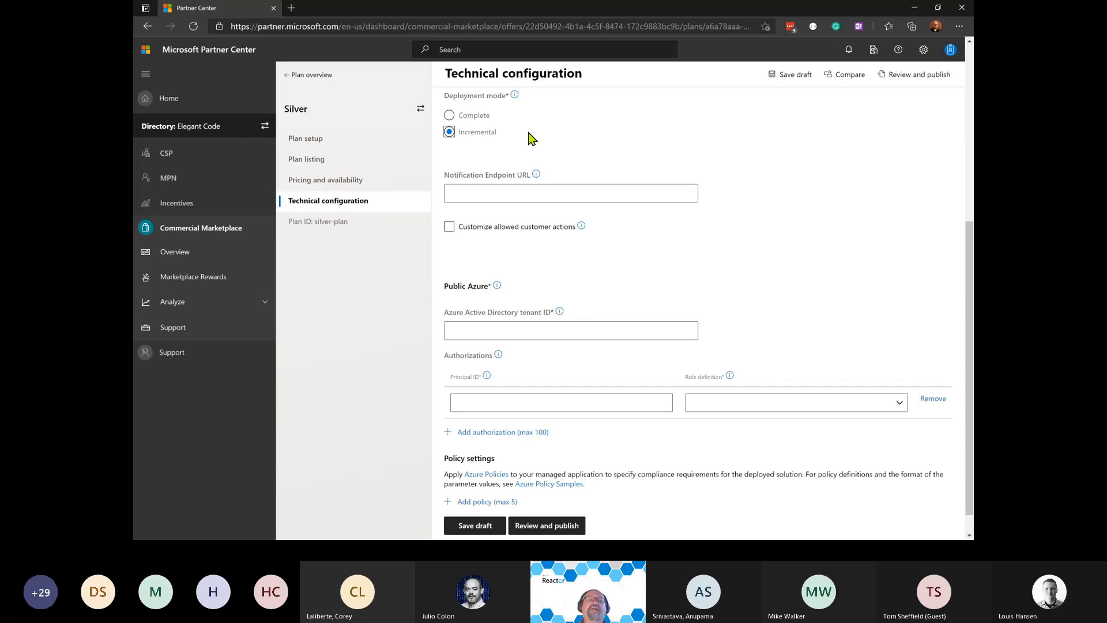
pyautogui.click(449, 115)
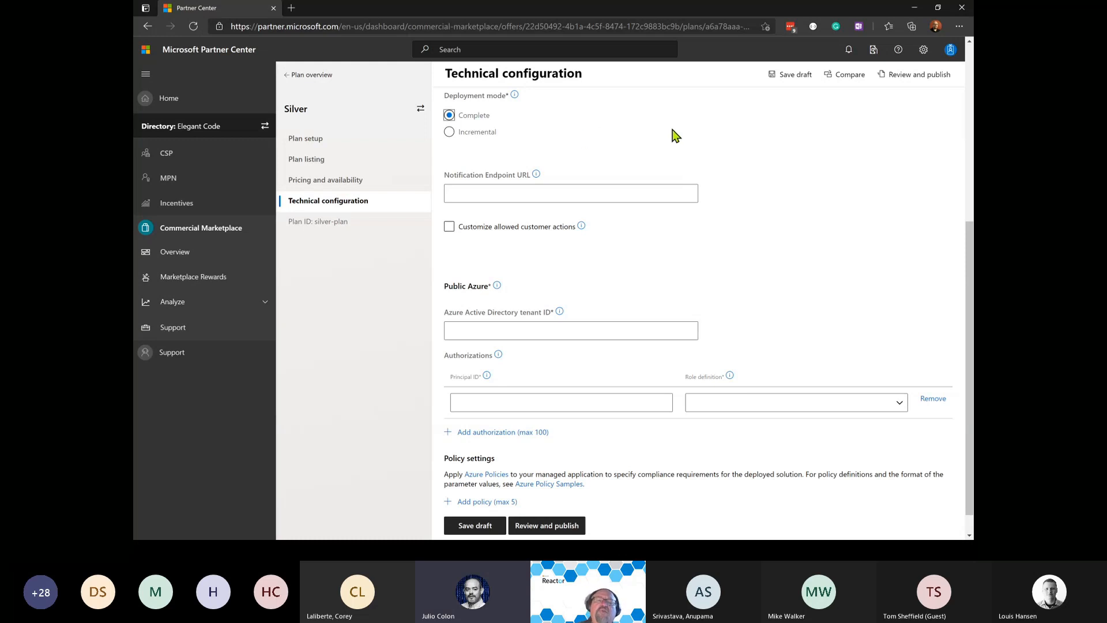
pyautogui.click(677, 193)
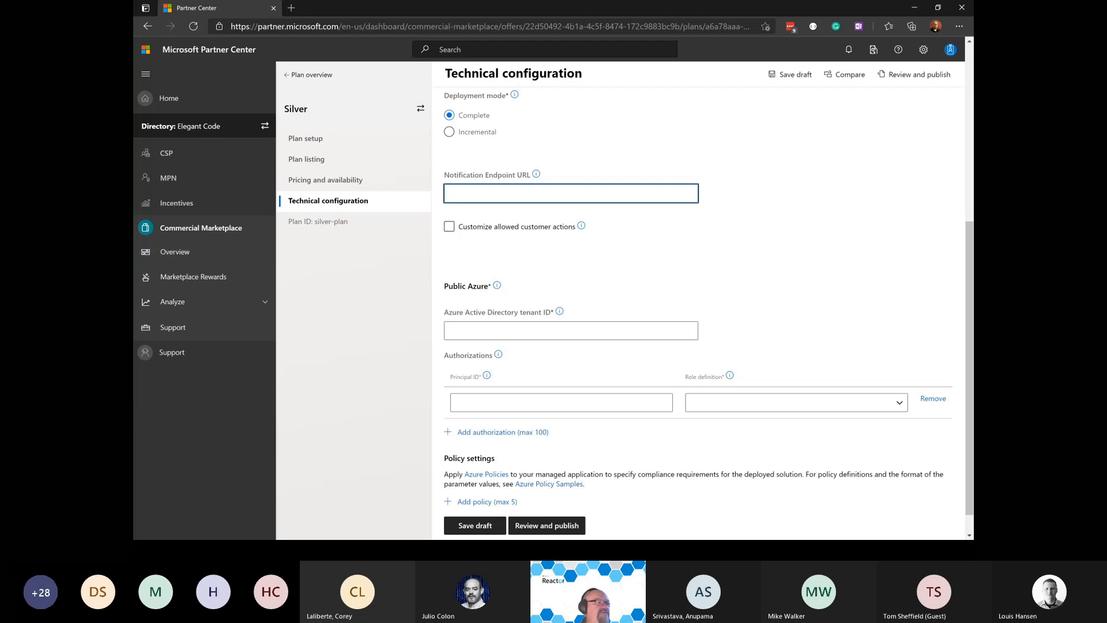
# Enable 'Customize allowed customer actions' to show the Allowed control and data actions fields.
pyautogui.hotkey('alt', 'Tab')
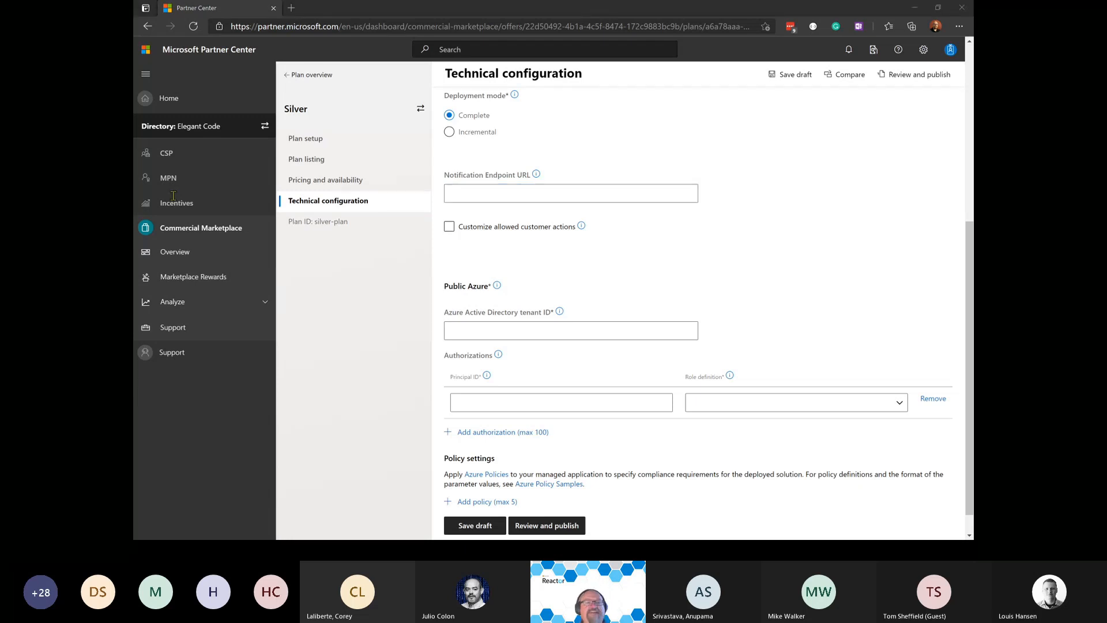
pyautogui.click(531, 234)
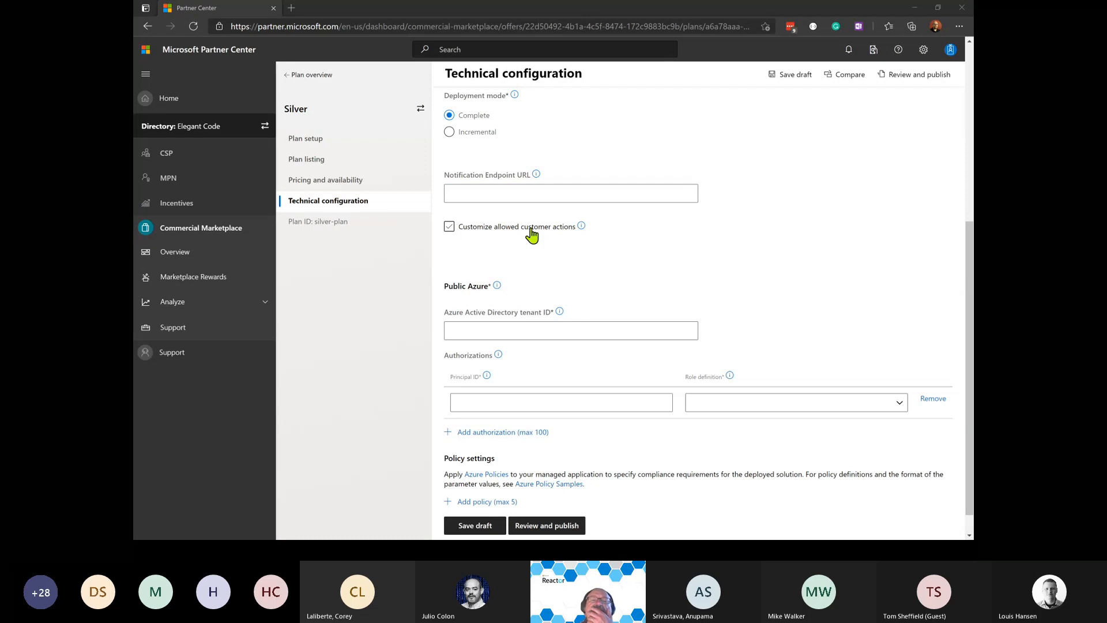
pyautogui.click(573, 231)
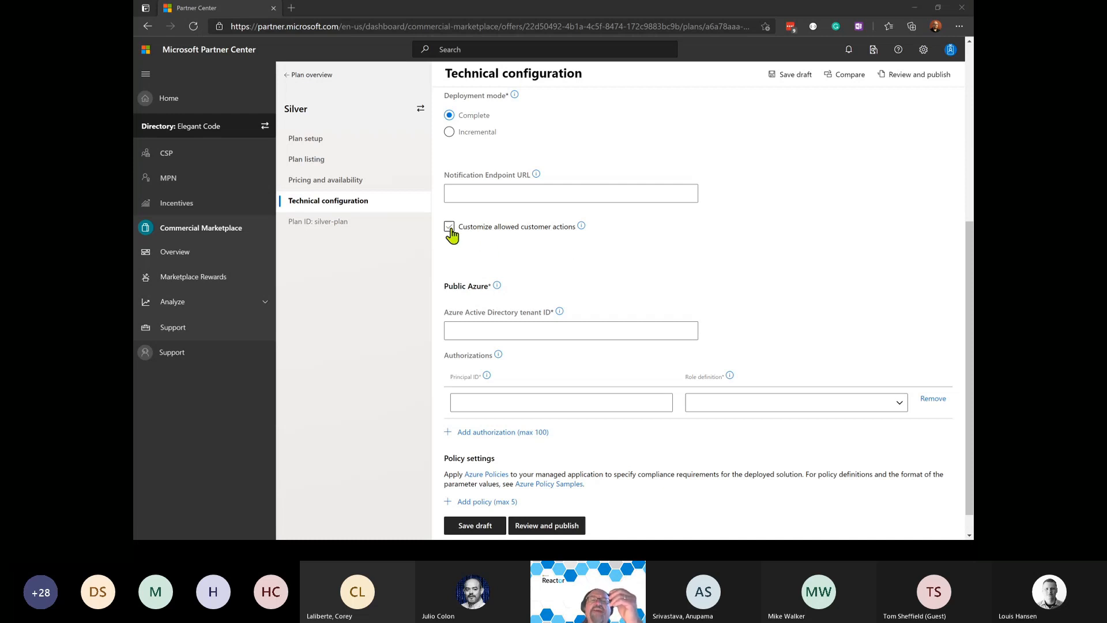
pyautogui.click(450, 230)
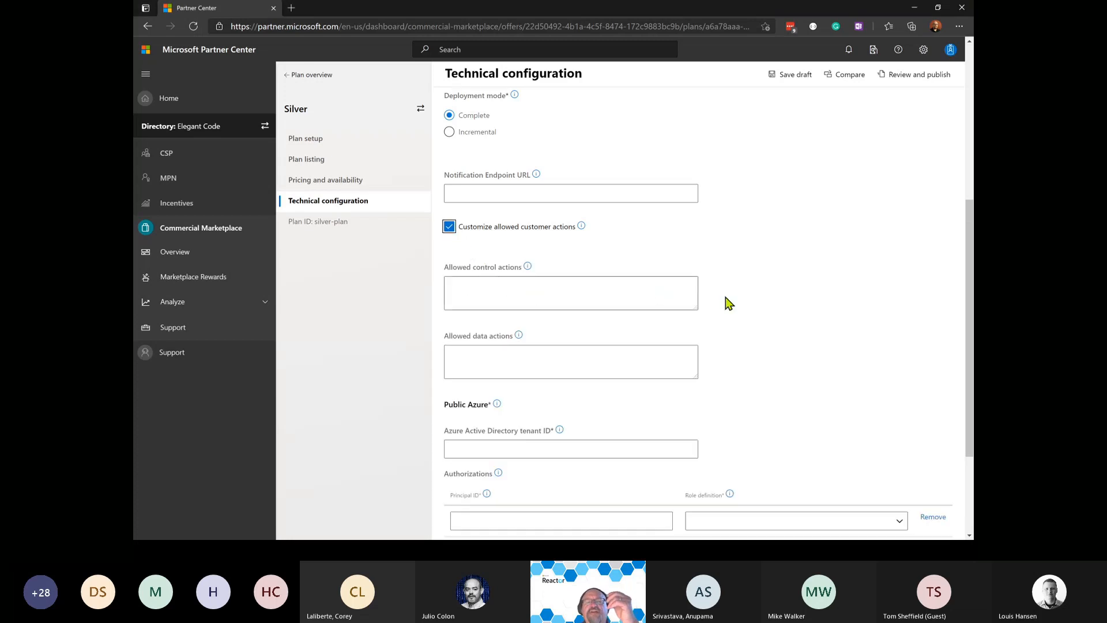
pyautogui.scroll(-3, 796, 301)
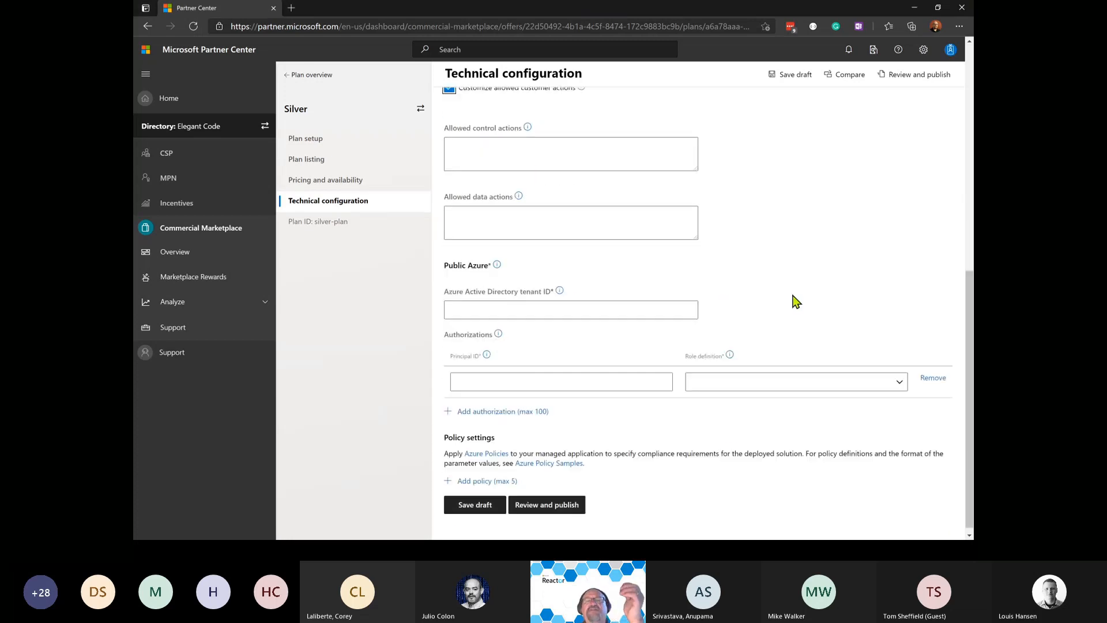
pyautogui.scroll(2, 796, 301)
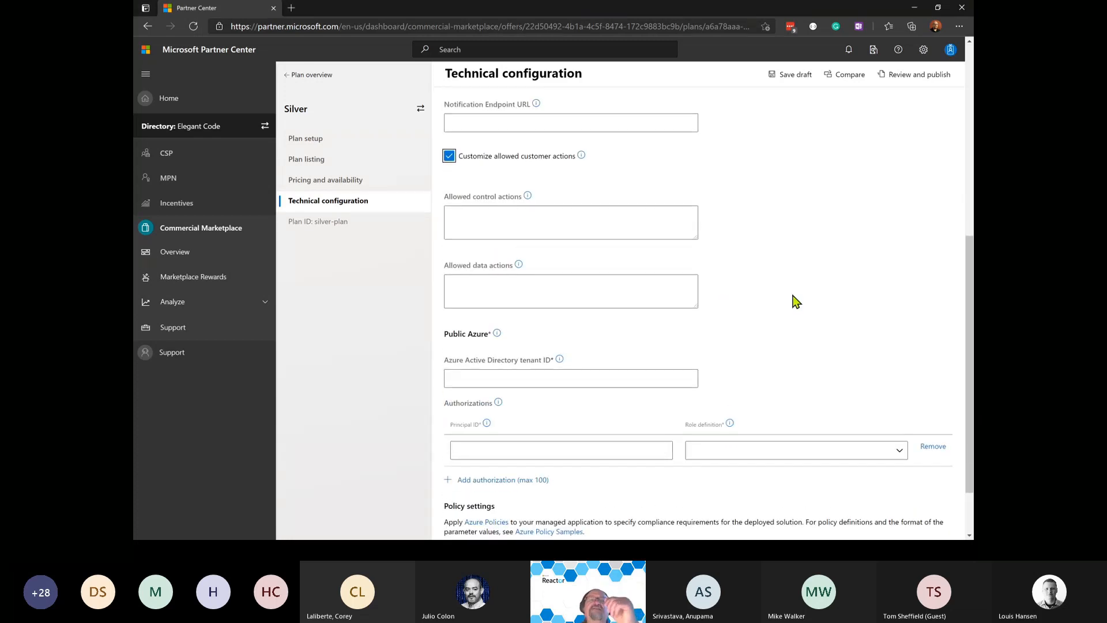
# Enter 'Microsoft.DataShare/*;Microsoft.Storage/*' as the allowed control actions, separated by a semicolon.
pyautogui.click(608, 228)
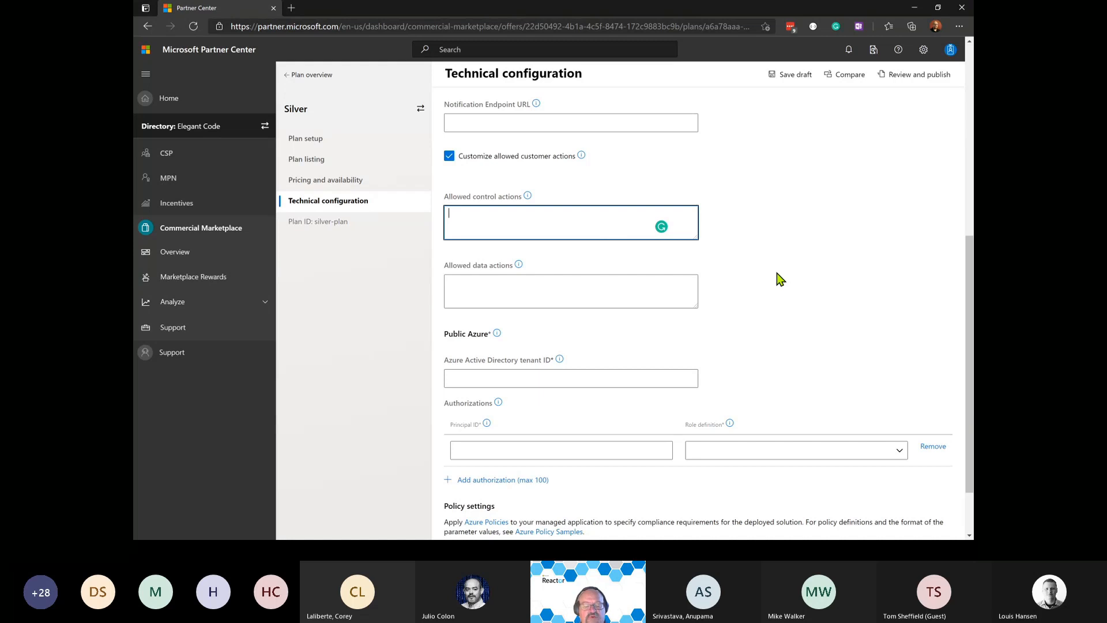
pyautogui.write('i.\tMicrosoft.DataShare/*;Microsoft.Storage/*')
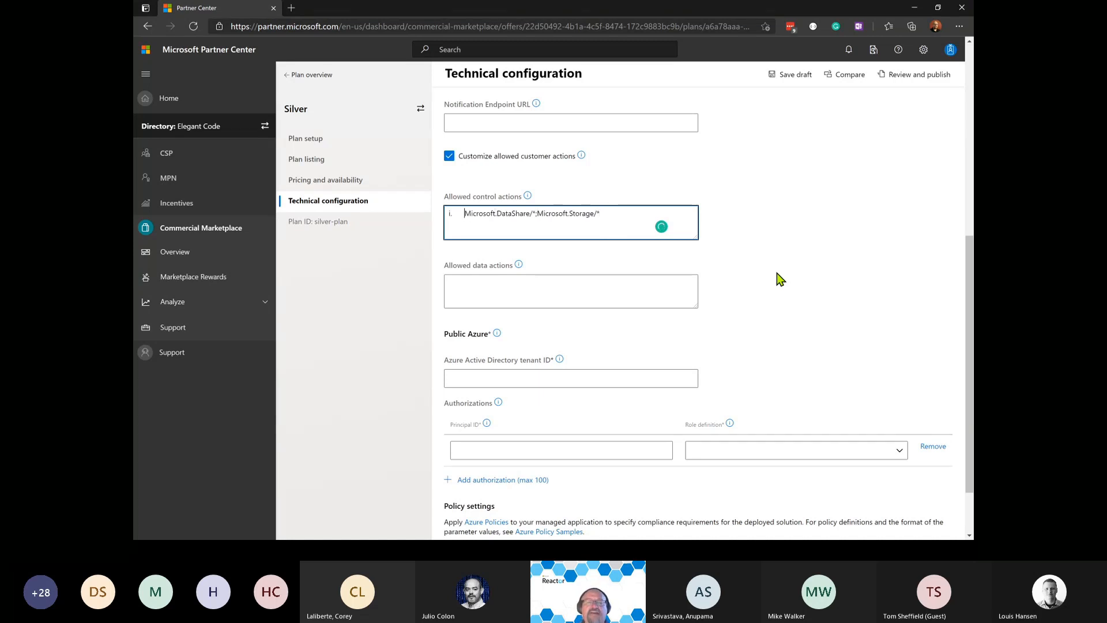
pyautogui.press('BackSpace')
pyautogui.press('BackSpace')
pyautogui.press('BackSpace')
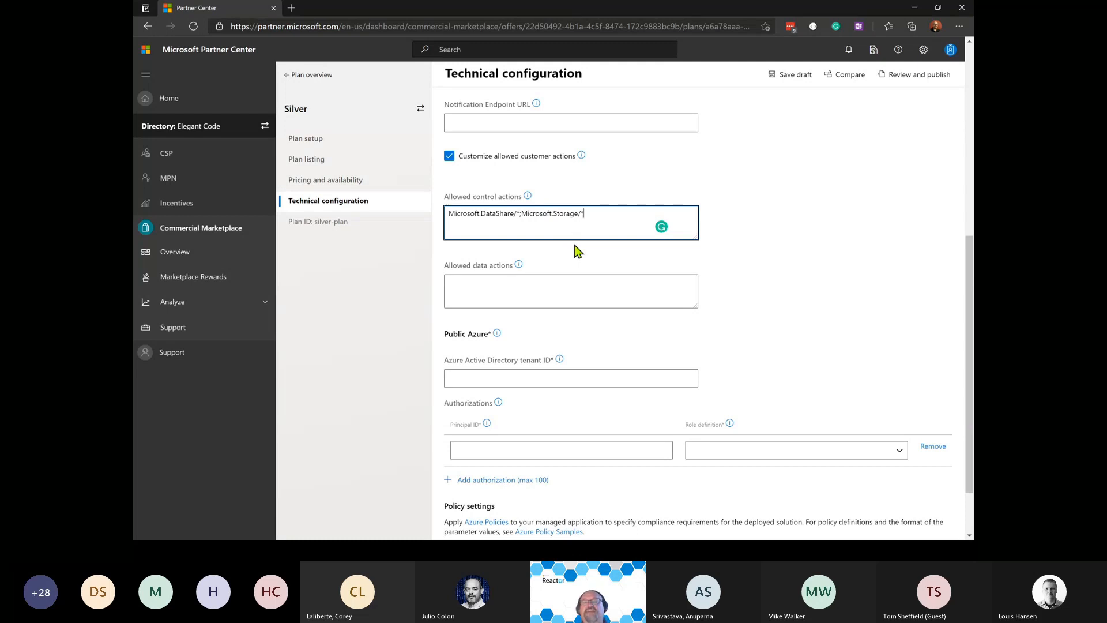
pyautogui.hotkey('ctrl', 'shift', 'Left')
pyautogui.hotkey('ctrl', 'shift', 'Left')
pyautogui.hotkey('ctrl', 'shift', 'Left')
pyautogui.hotkey('ctrl', 'c')
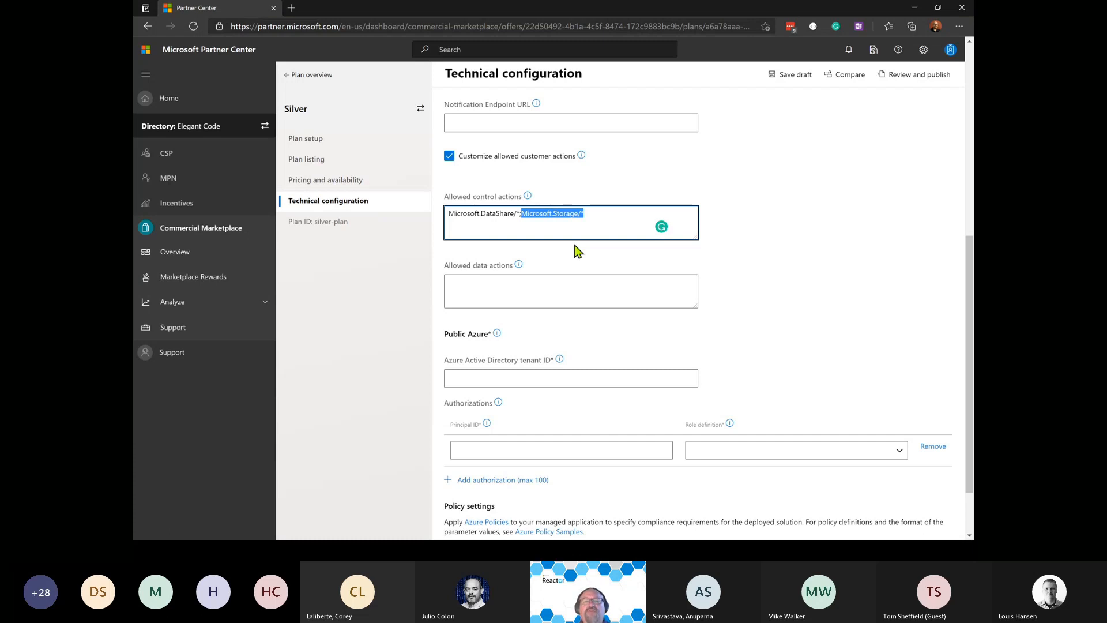
pyautogui.press('Left')
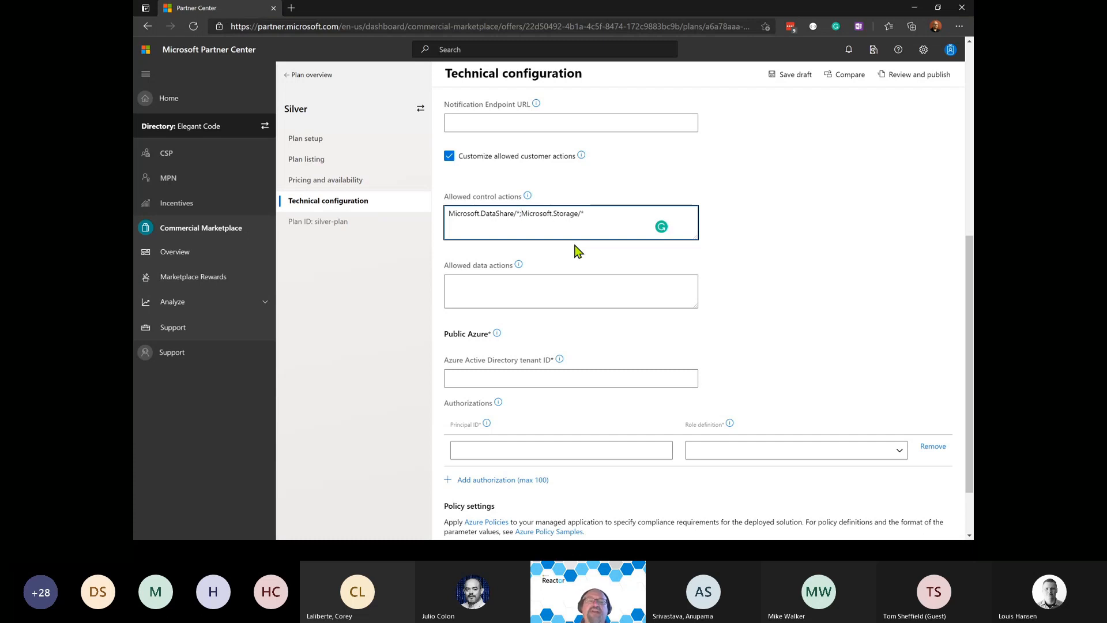
pyautogui.write(';')
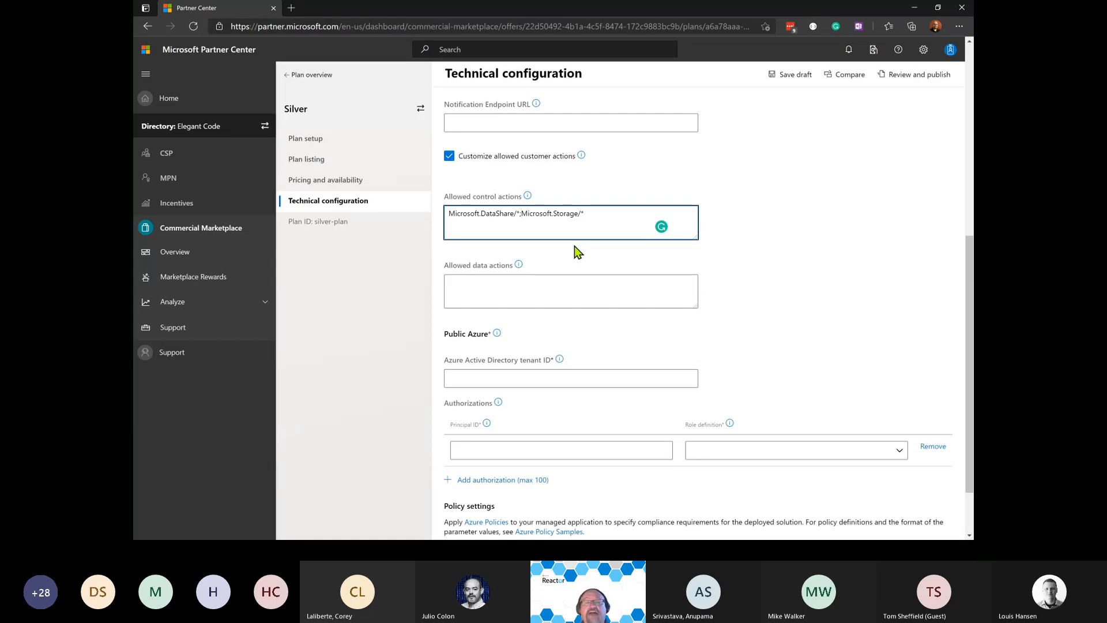
# Paste 'Microsoft.Storage/*' into the Allowed data actions field.
pyautogui.click(524, 290)
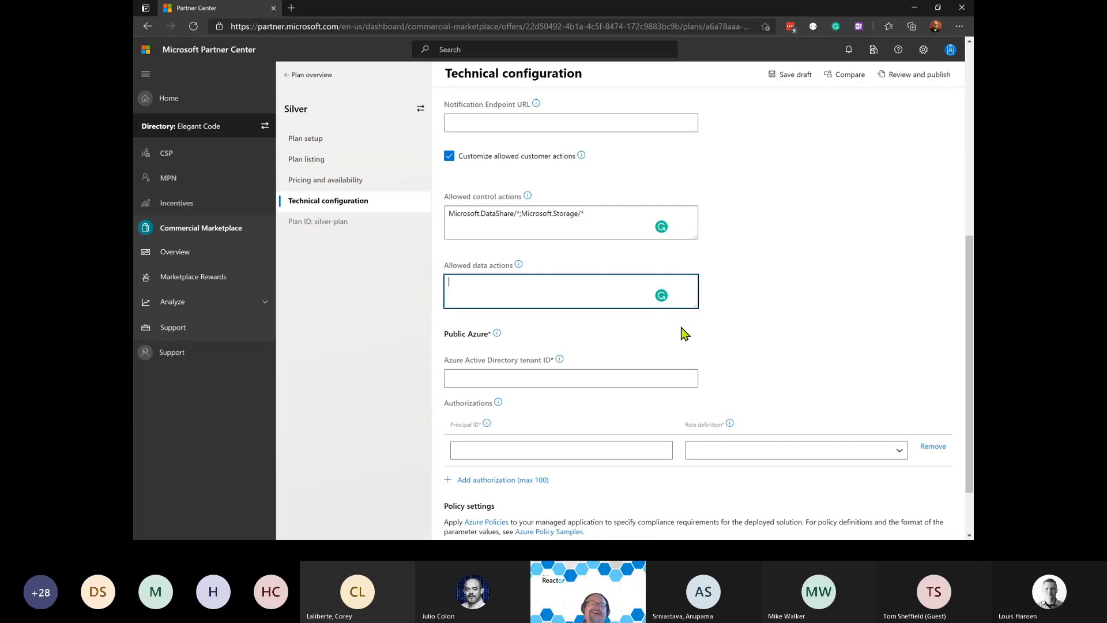
pyautogui.hotkey('ctrl', 'v')
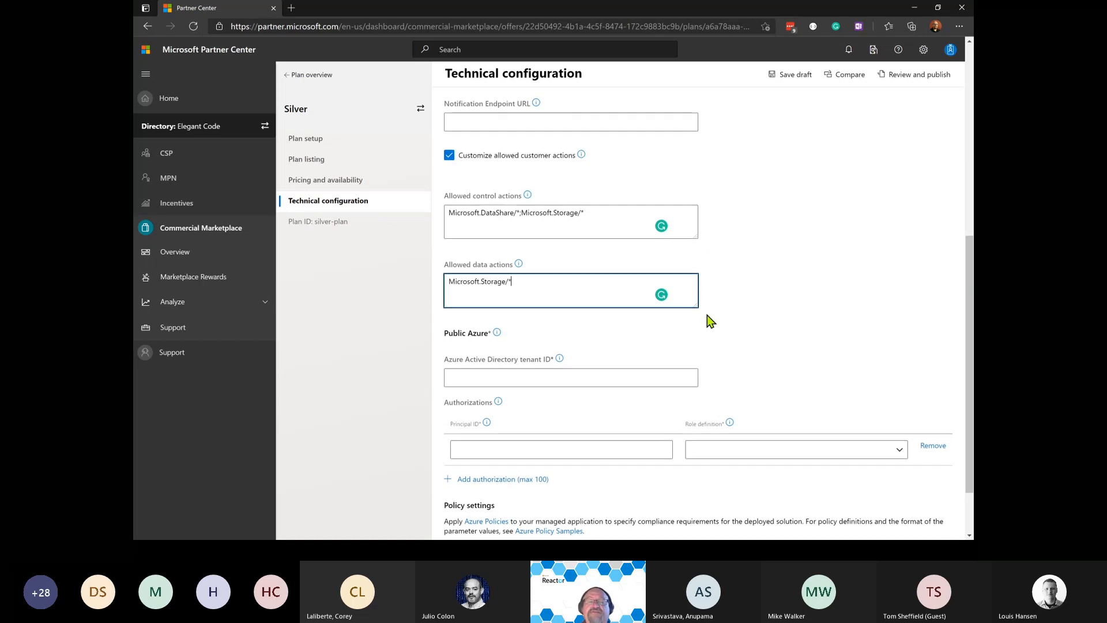
# Set the authorization row's role definition to Contributor, leaving tenant and principal IDs blank.
pyautogui.scroll(-2, 708, 317)
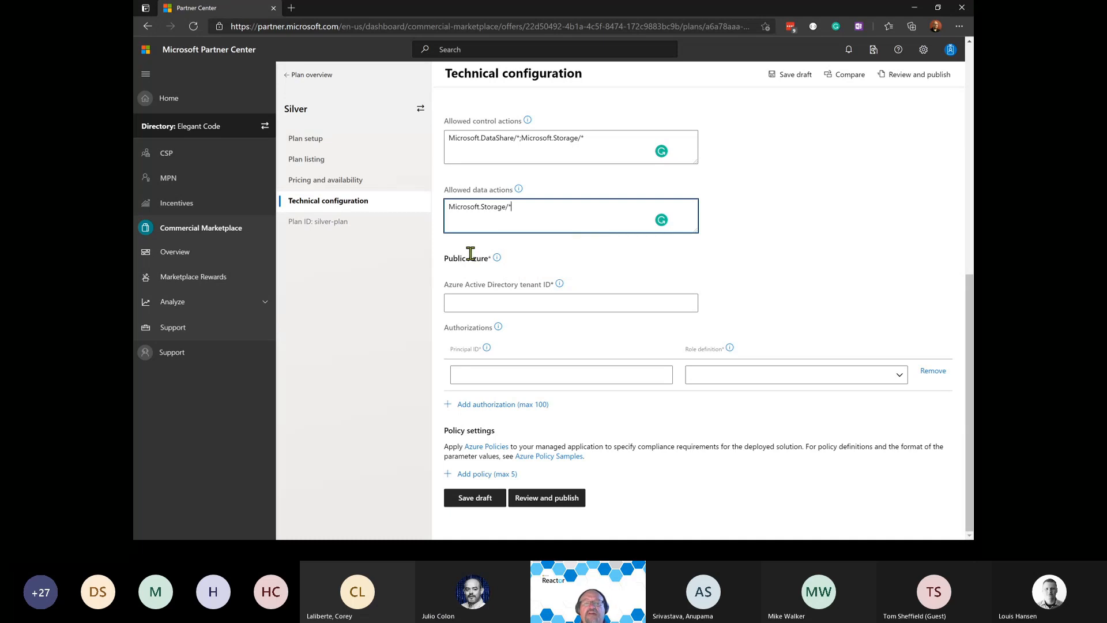
pyautogui.moveTo(497, 260)
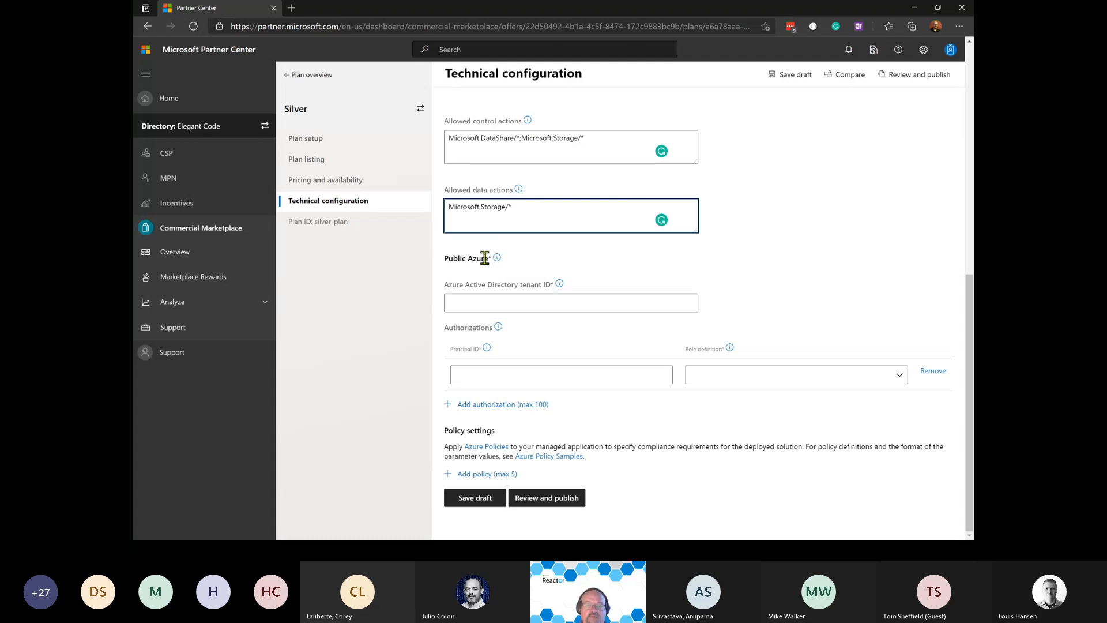
pyautogui.click(468, 301)
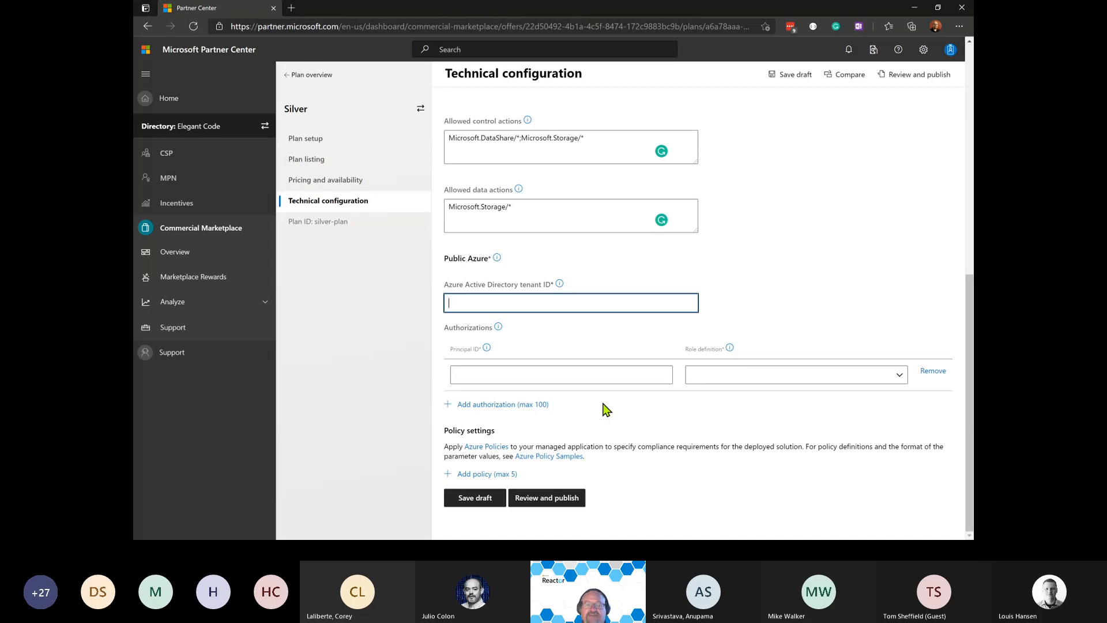
pyautogui.click(619, 376)
pyautogui.scroll(-1, 611, 438)
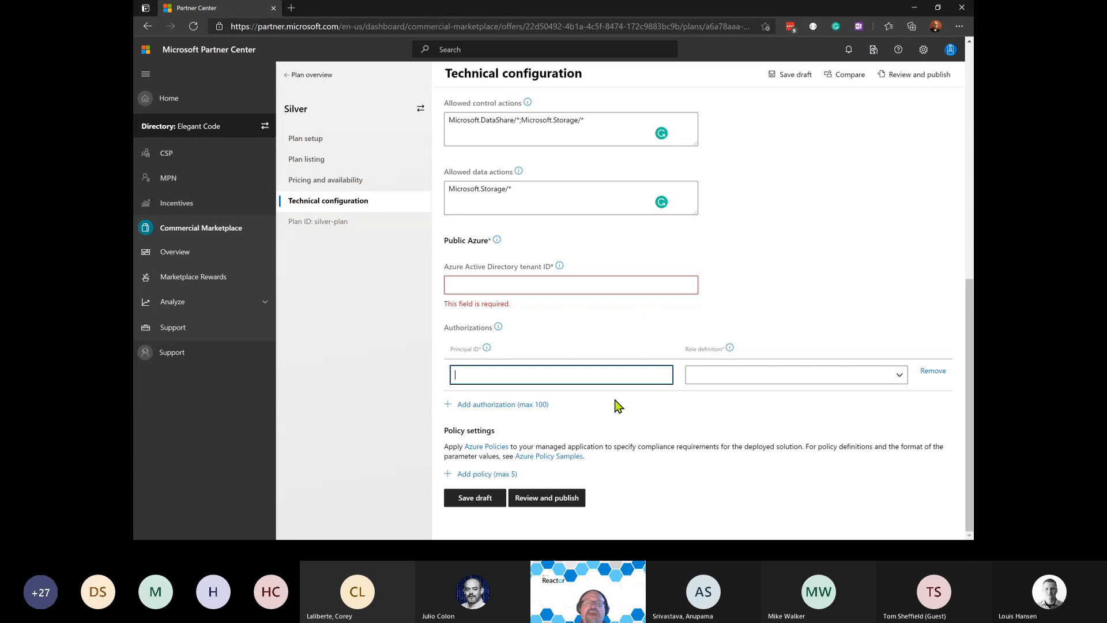
pyautogui.click(724, 372)
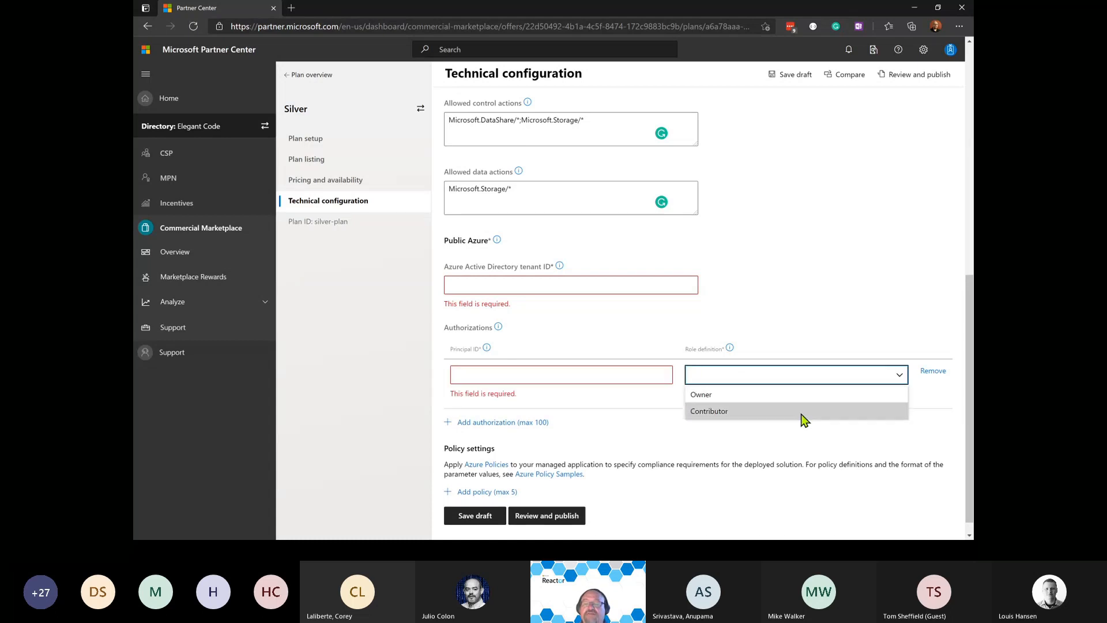
pyautogui.click(649, 375)
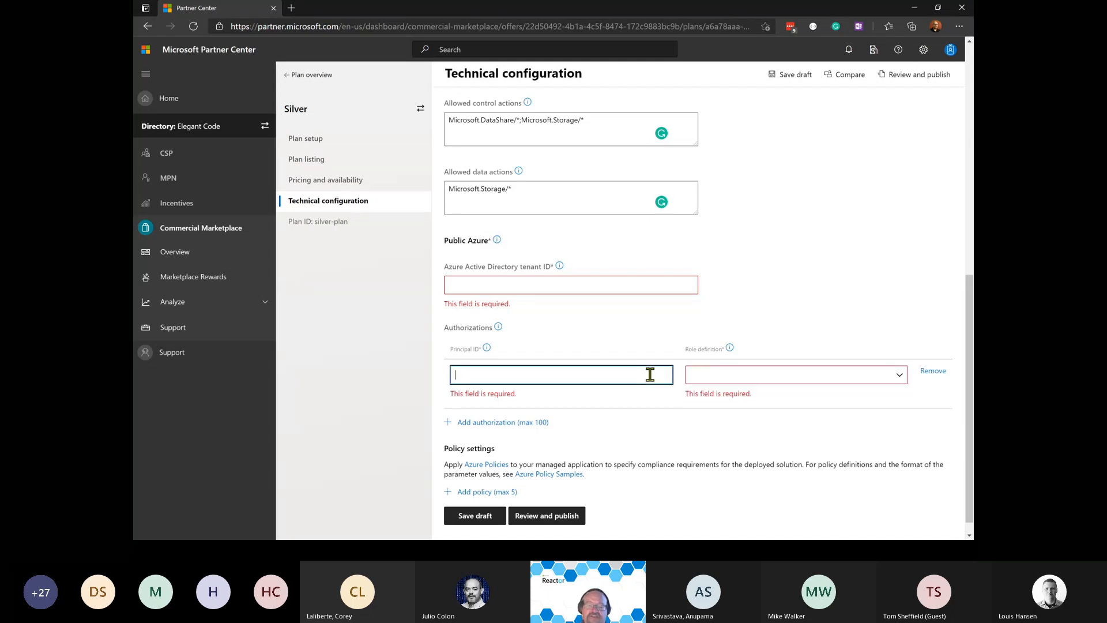
pyautogui.click(715, 378)
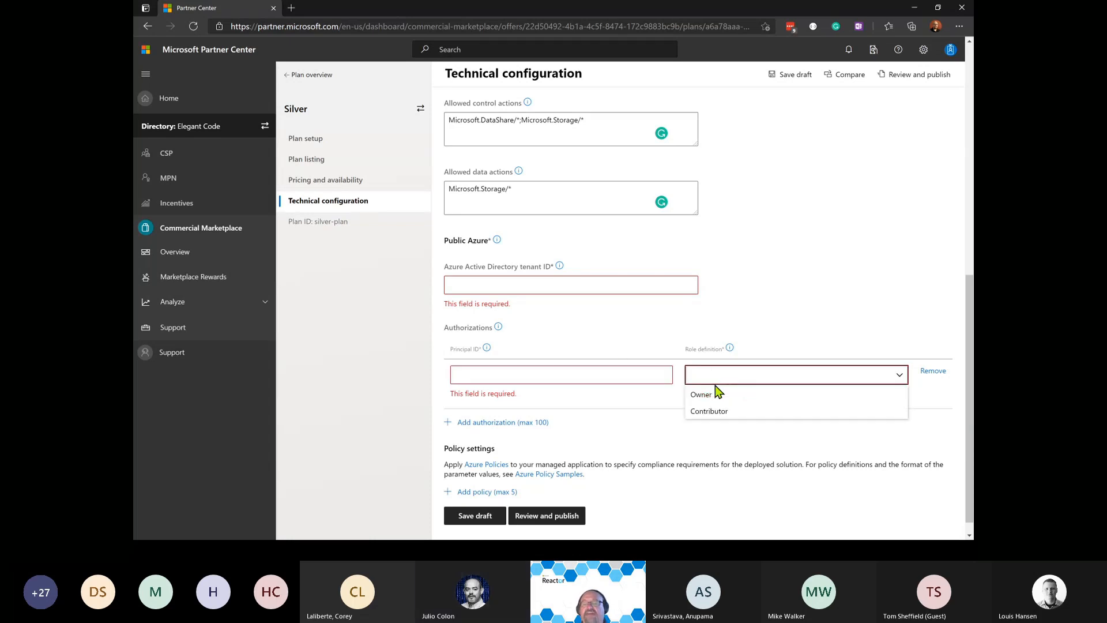
pyautogui.click(722, 410)
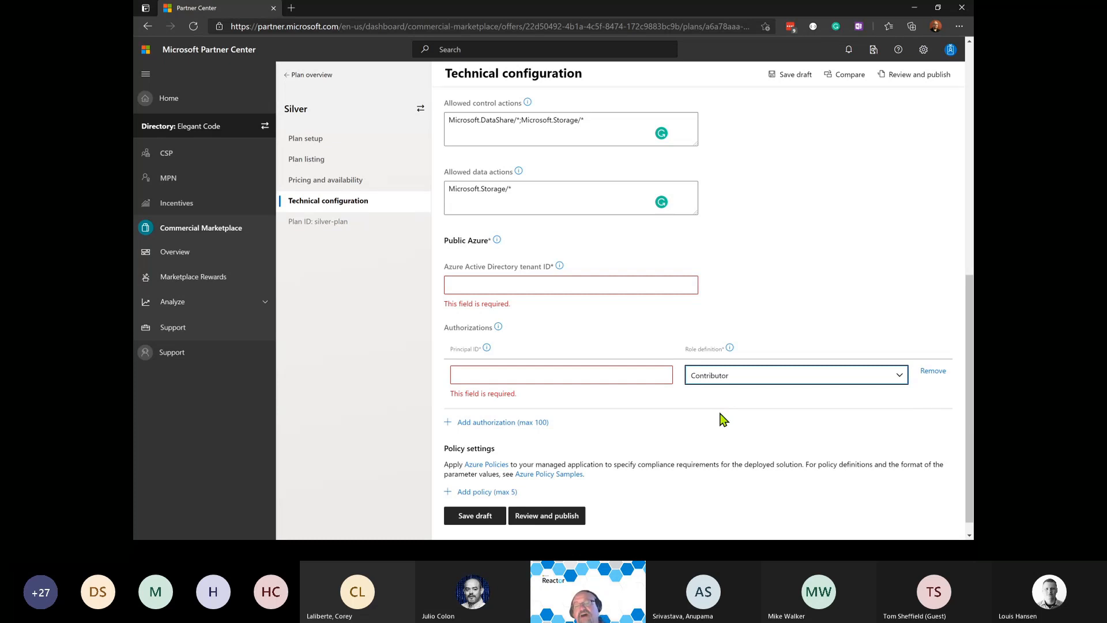
pyautogui.click(681, 284)
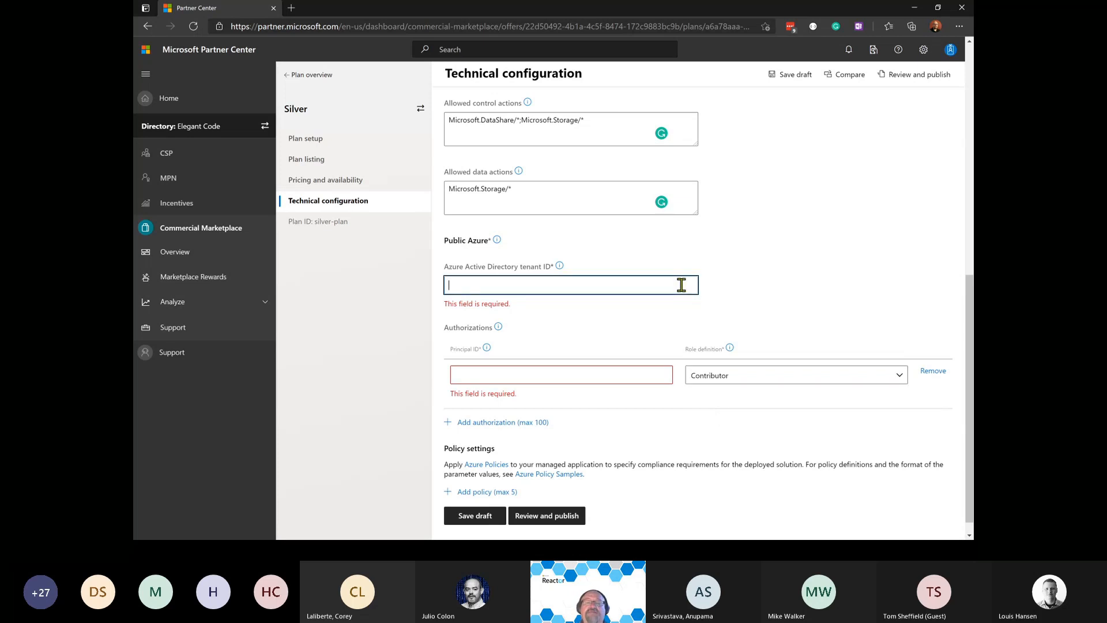